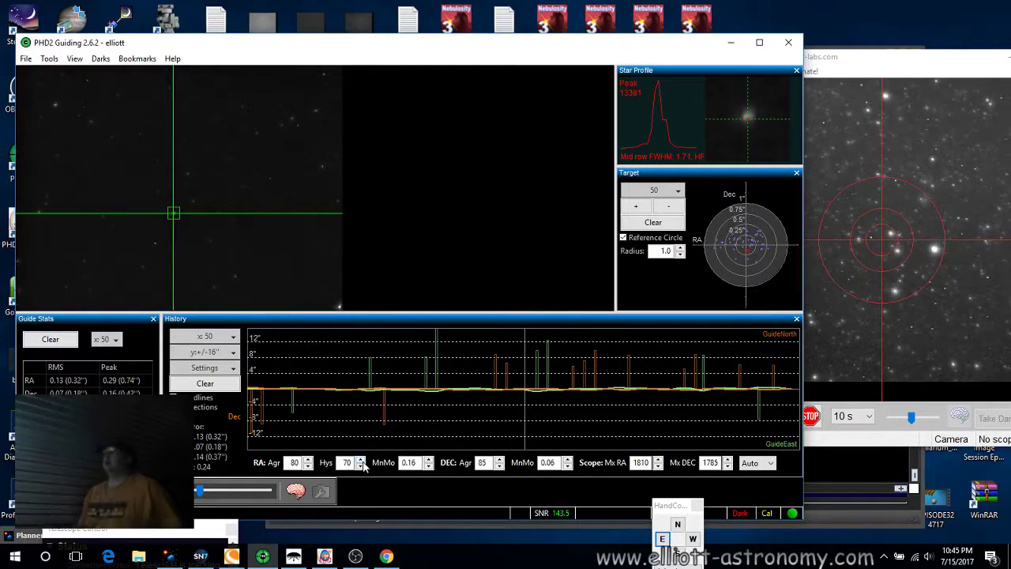
# Step: Review the guiding history over 400 frames, and return the graph to 50 frames
pyautogui.click(817, 24)
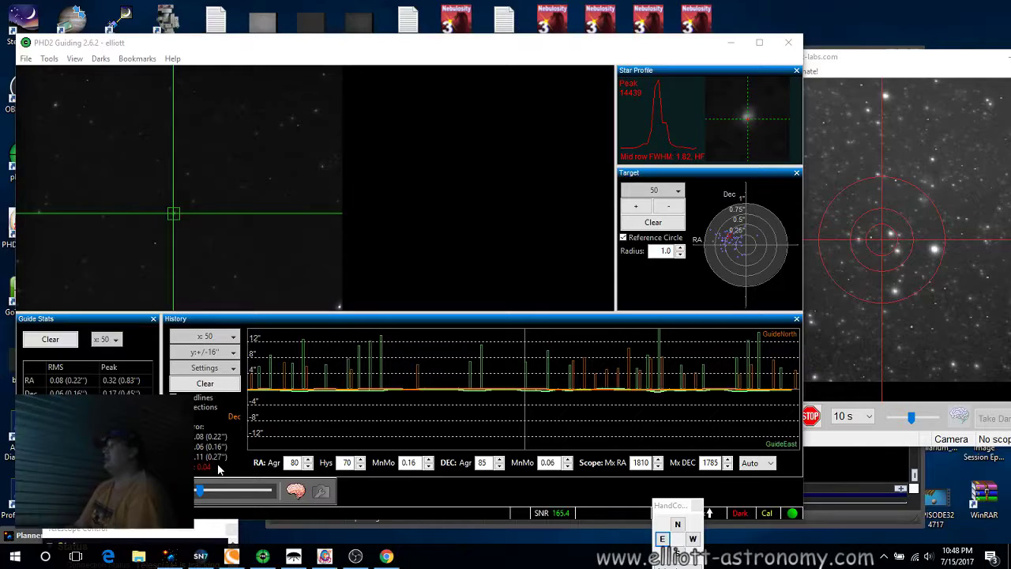
pyautogui.click(228, 340)
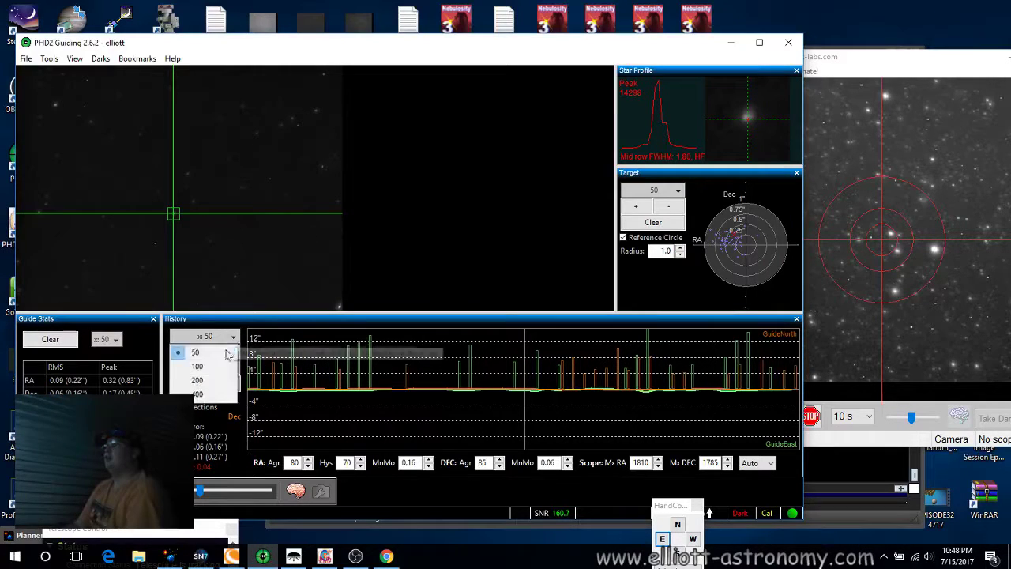
pyautogui.click(206, 395)
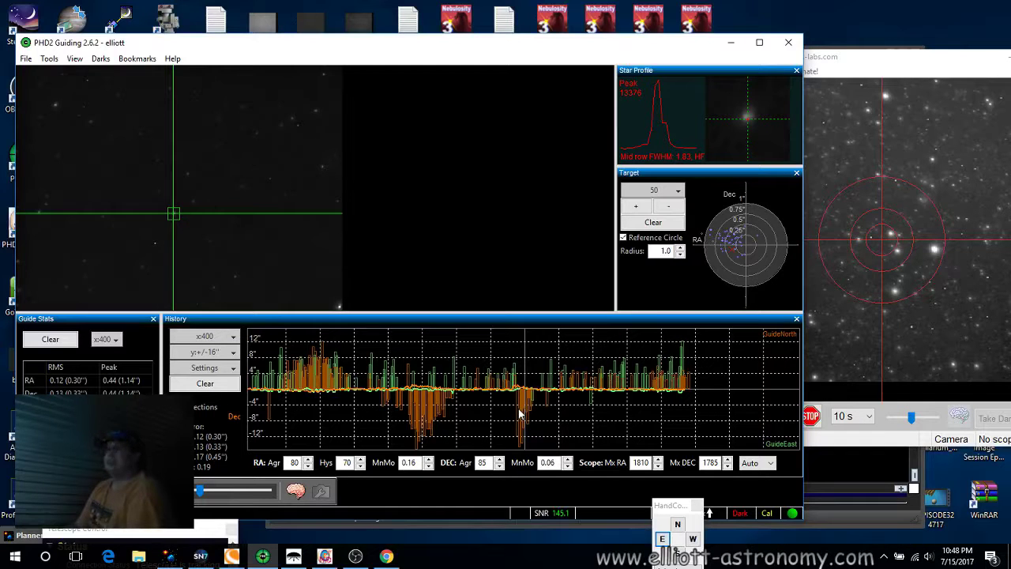
pyautogui.click(217, 338)
pyautogui.click(207, 350)
# Step: Switch to EZCAP and Orion Camera Studio to check the exposure progress, and minimise the windows again
pyautogui.hotkey('alt', 'Tab')
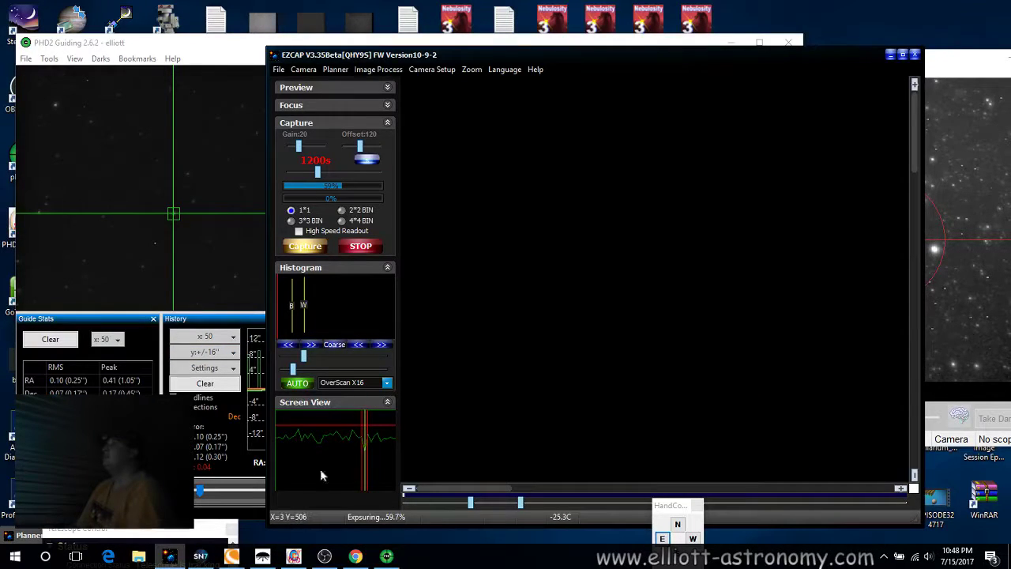
pyautogui.click(262, 556)
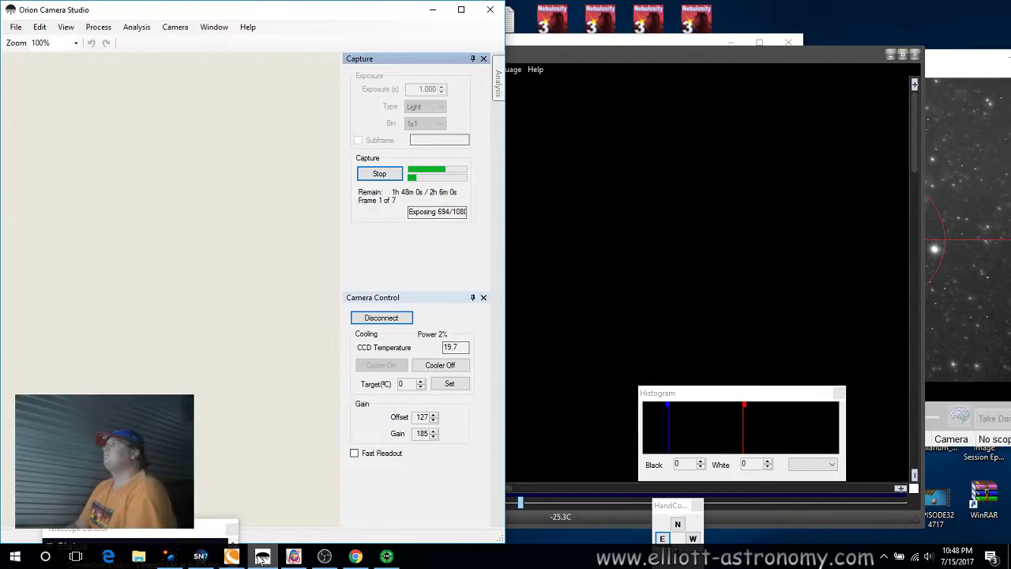
pyautogui.click(262, 556)
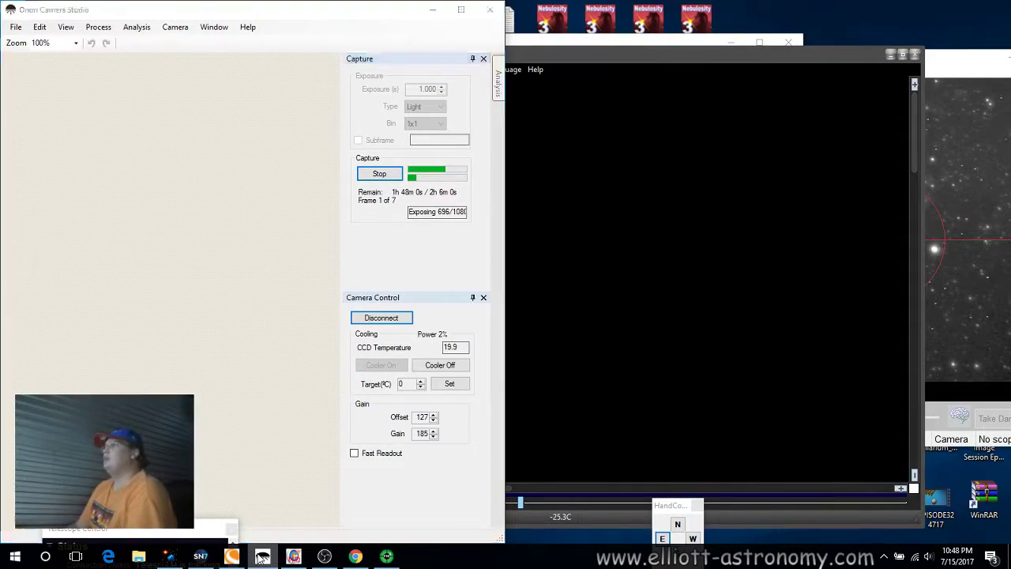
pyautogui.click(890, 55)
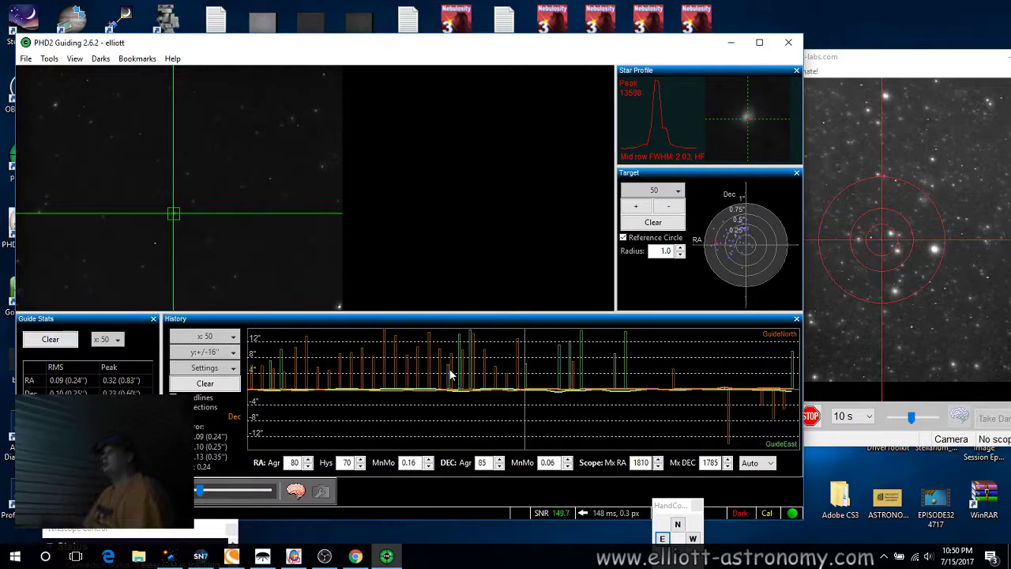
# Step: Switch to EZCAP and tile it side by side with Orion Camera Studio
pyautogui.click(169, 556)
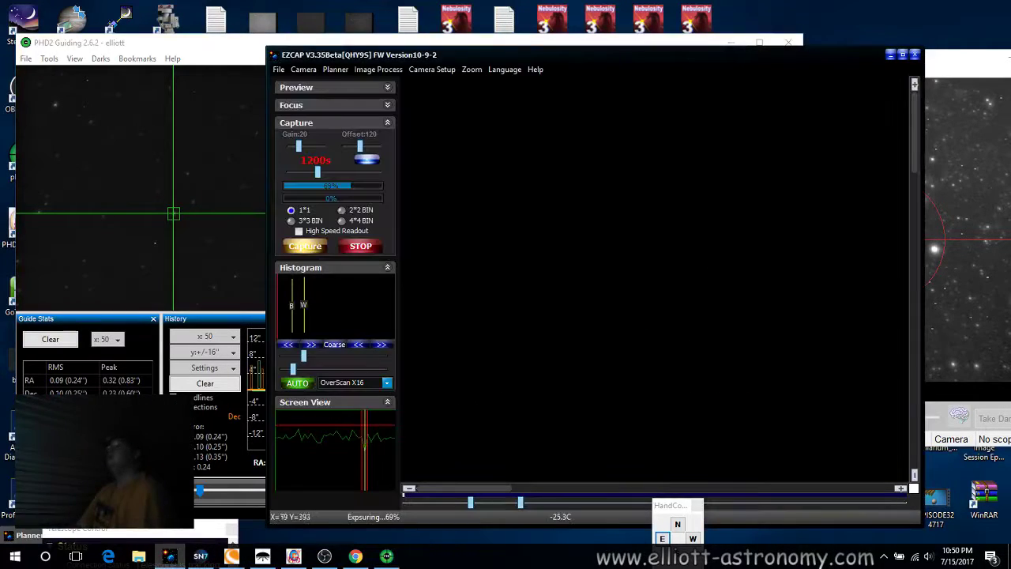
pyautogui.moveTo(454, 52); pyautogui.dragTo(1009, 31)
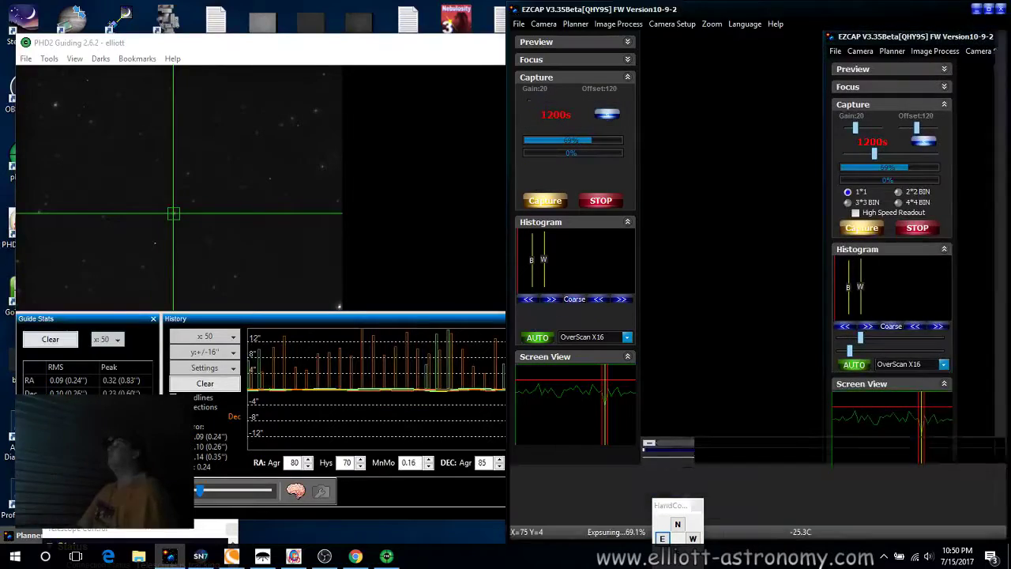
pyautogui.click(258, 210)
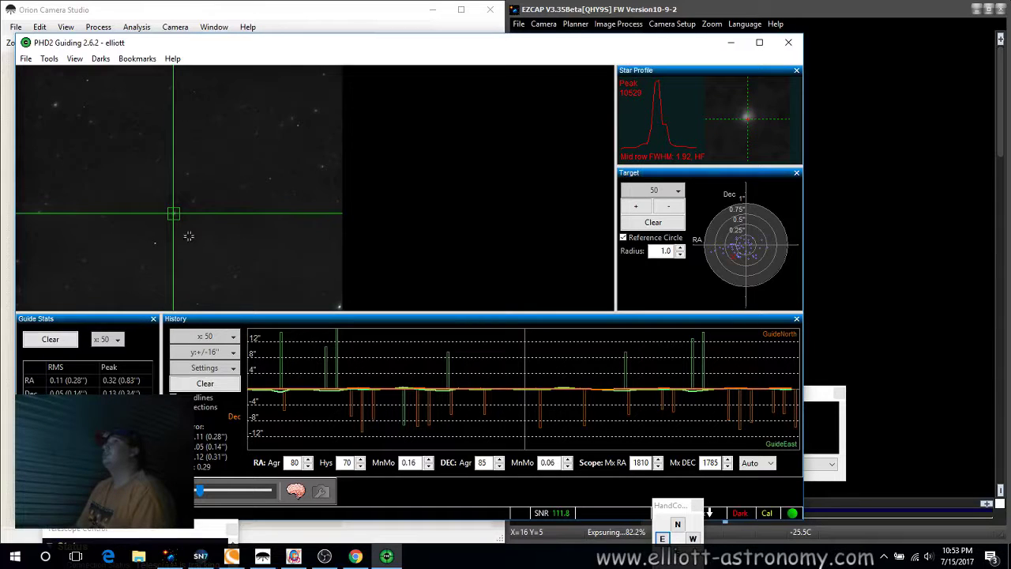
# Step: Check the sky in PHD Guiding, the guide graph in PHD2 and the exposure in Orion Camera Studio
pyautogui.click(293, 556)
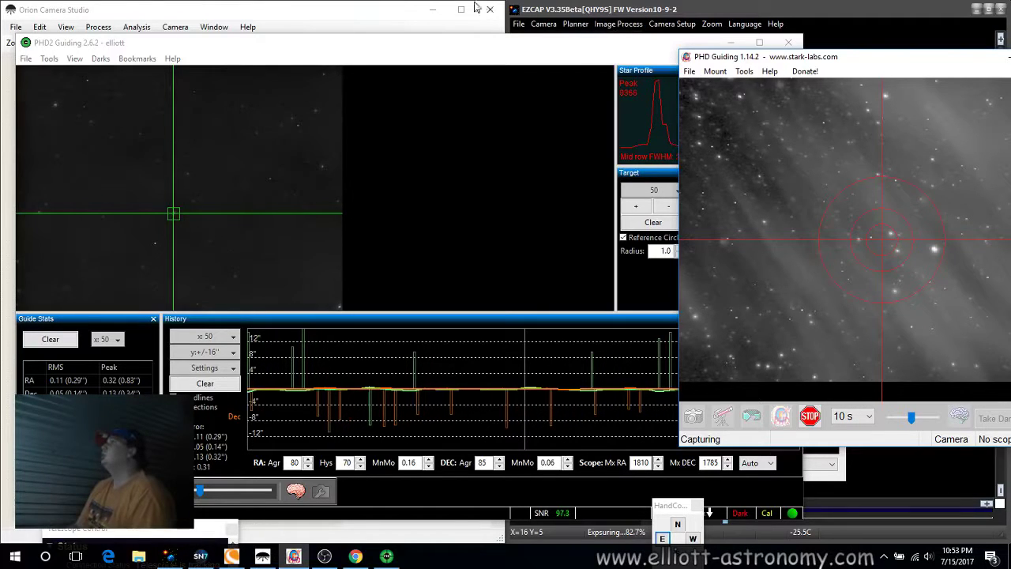
pyautogui.click(333, 11)
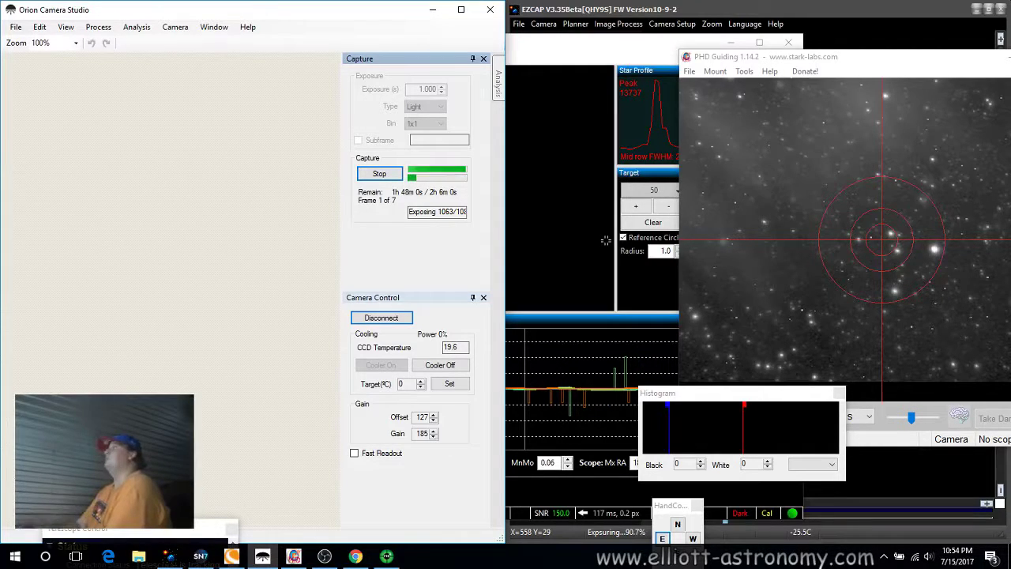
pyautogui.click(607, 51)
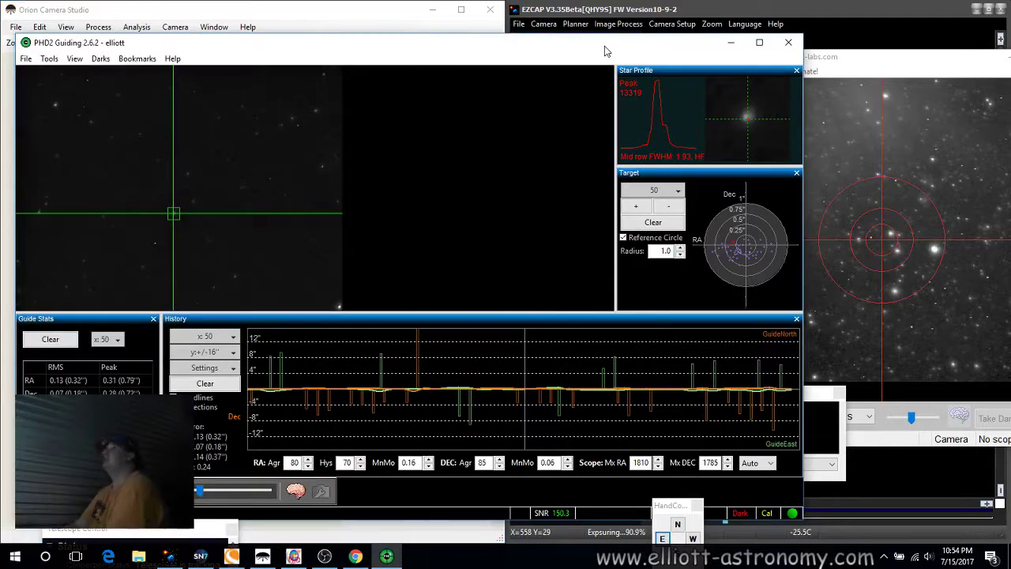
pyautogui.click(310, 17)
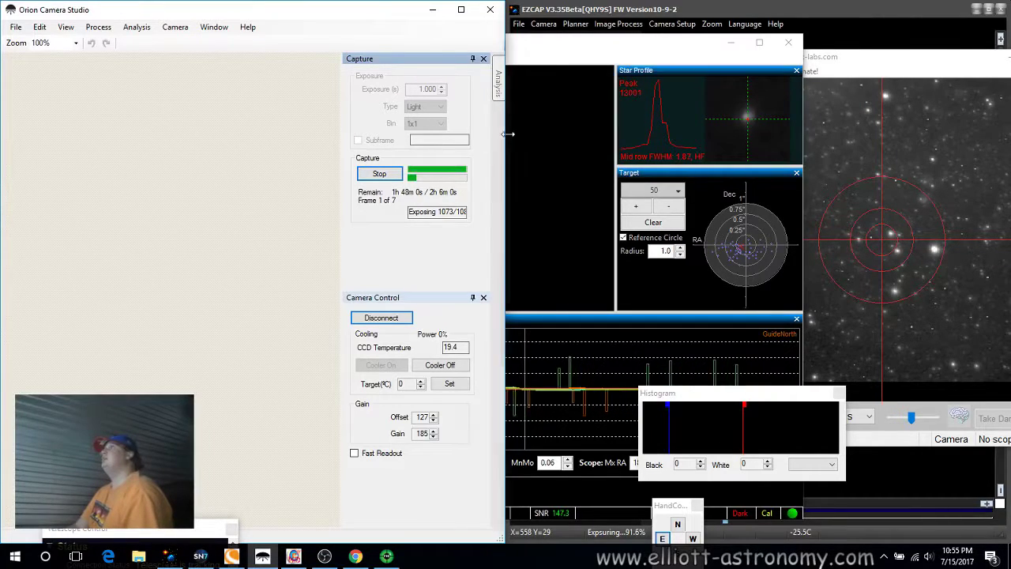
# Step: Widen Orion Camera Studio and stretch bubble1L1080.fit with a black point of 12854 and a white point of 17700
pyautogui.moveTo(503, 129); pyautogui.dragTo(608, 139)
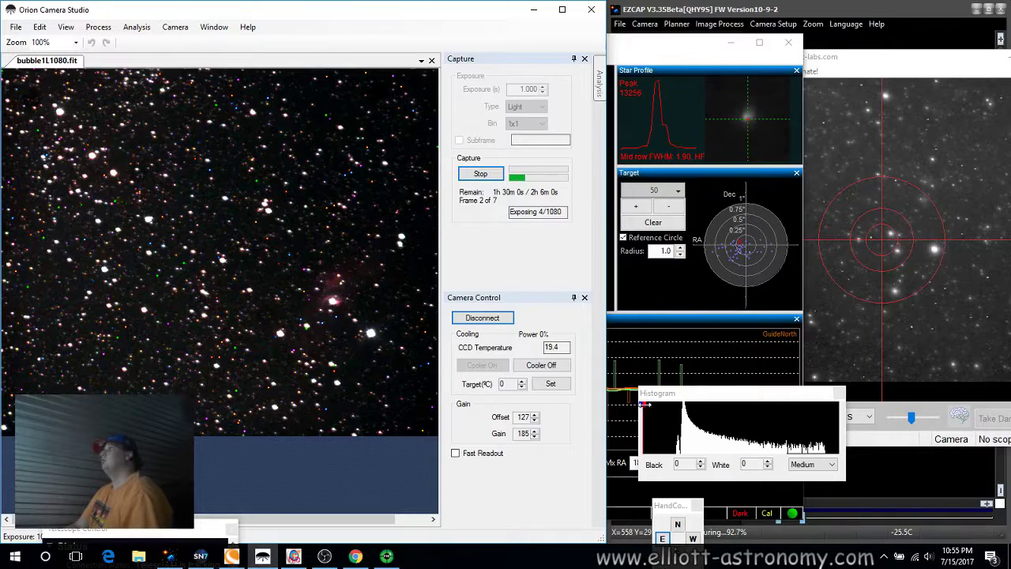
pyautogui.moveTo(642, 406); pyautogui.dragTo(736, 407)
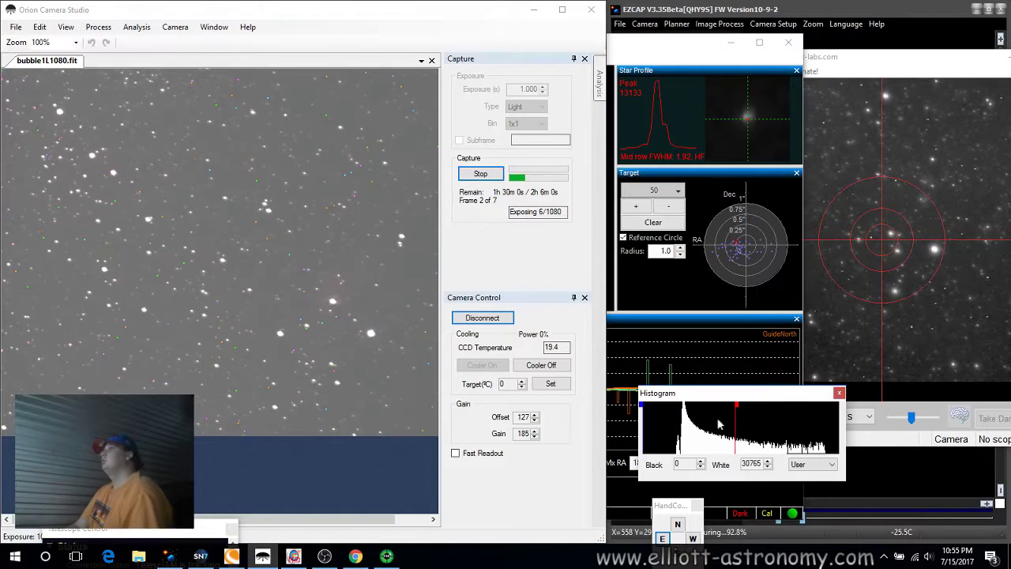
pyautogui.moveTo(643, 404)
pyautogui.mouseDown()
pyautogui.moveTo(718, 403)
pyautogui.moveTo(701, 405)
pyautogui.mouseUp()
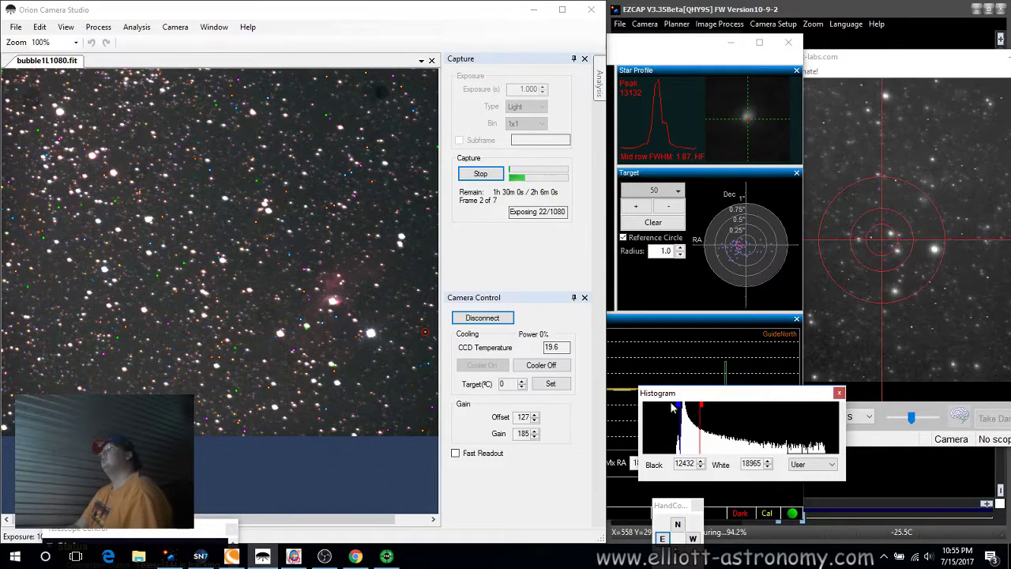
pyautogui.moveTo(677, 405); pyautogui.dragTo(677, 405)
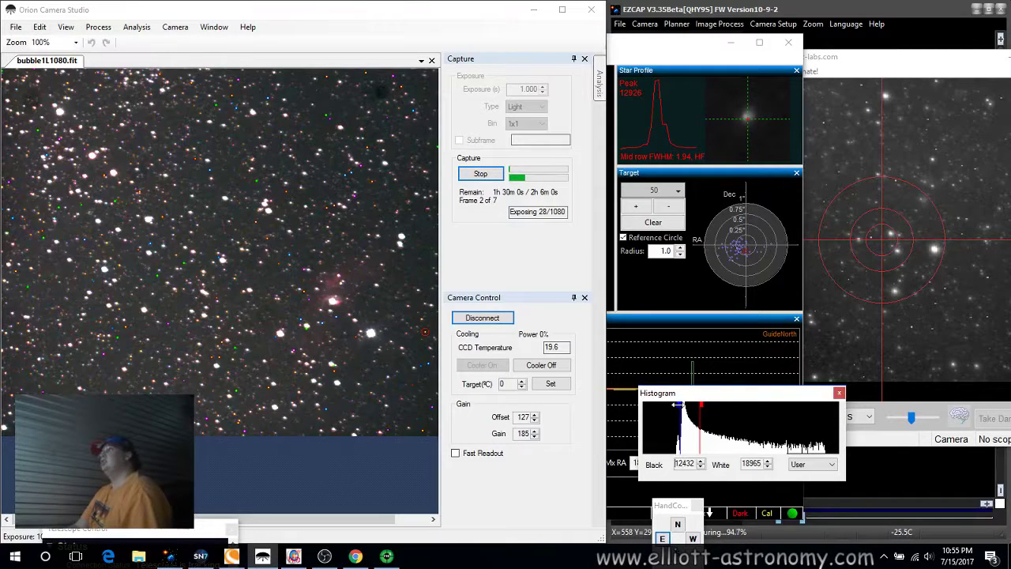
pyautogui.moveTo(676, 404); pyautogui.dragTo(676, 404)
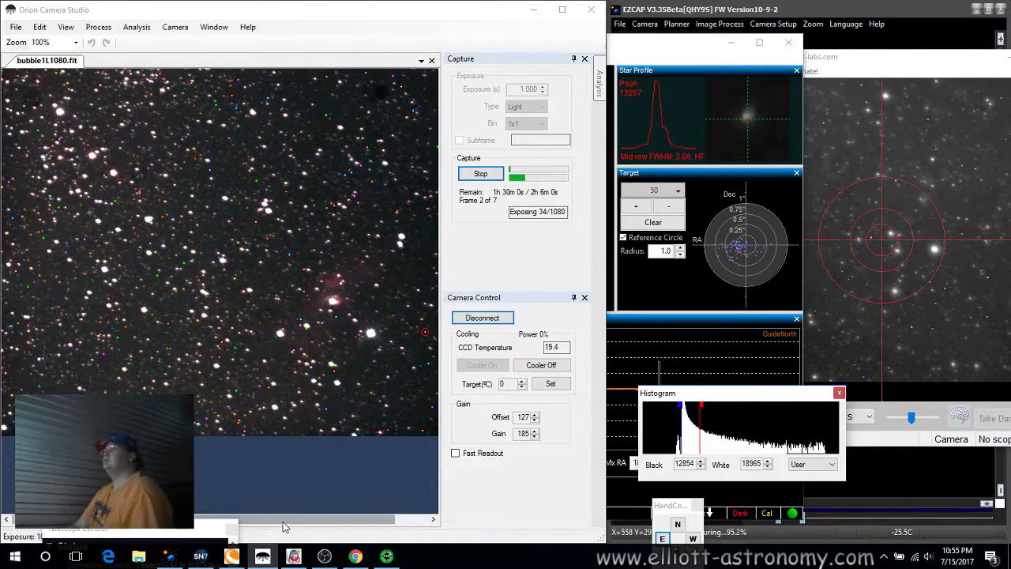
pyautogui.moveTo(322, 519); pyautogui.dragTo(357, 518)
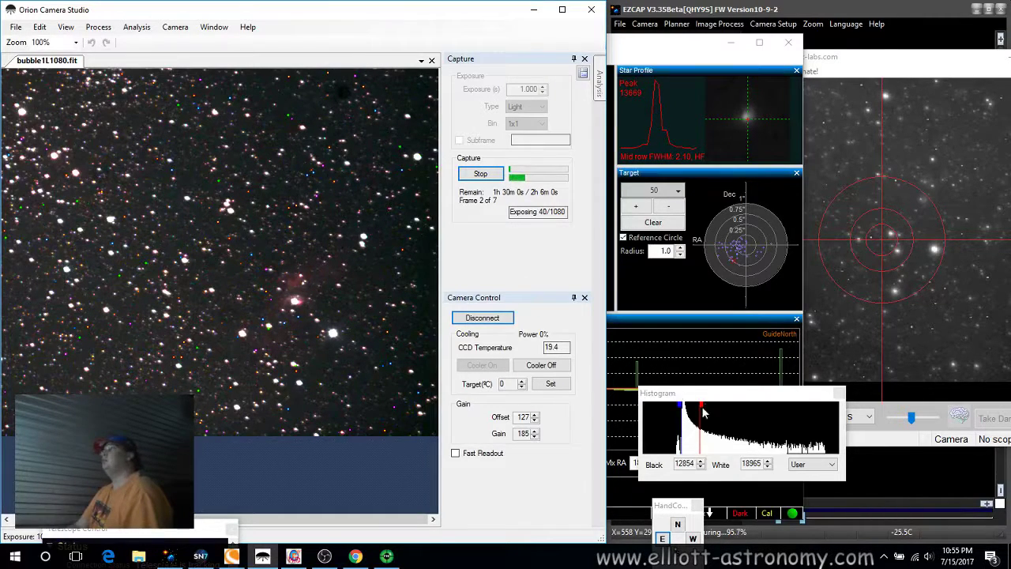
pyautogui.moveTo(701, 405)
pyautogui.mouseDown()
pyautogui.moveTo(719, 409)
pyautogui.moveTo(697, 404)
pyautogui.mouseUp()
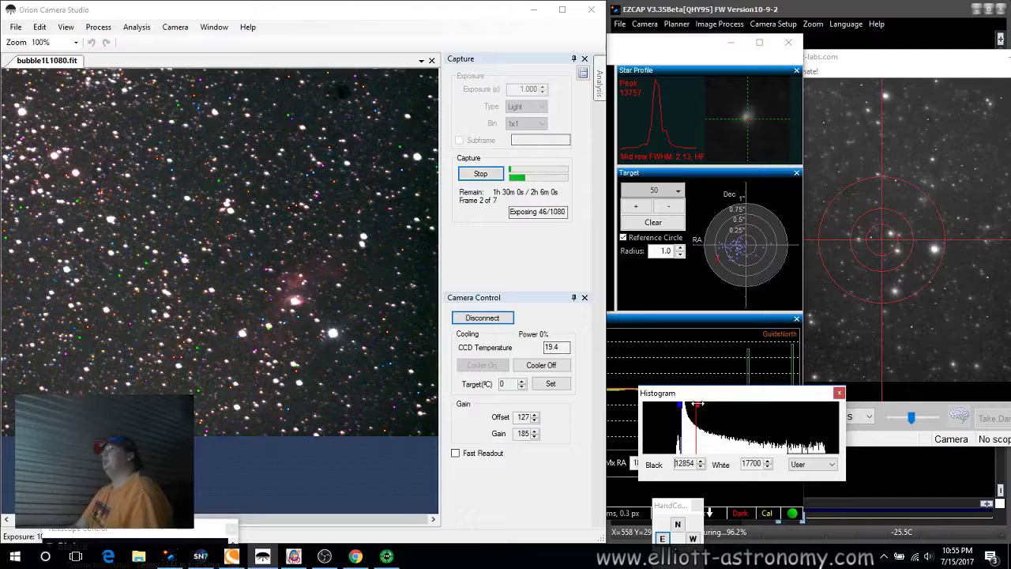
# Step: Widen EZCAP beside Orion Camera Studio and move the floating Histogram window off the EZCAP image area
pyautogui.click(696, 15)
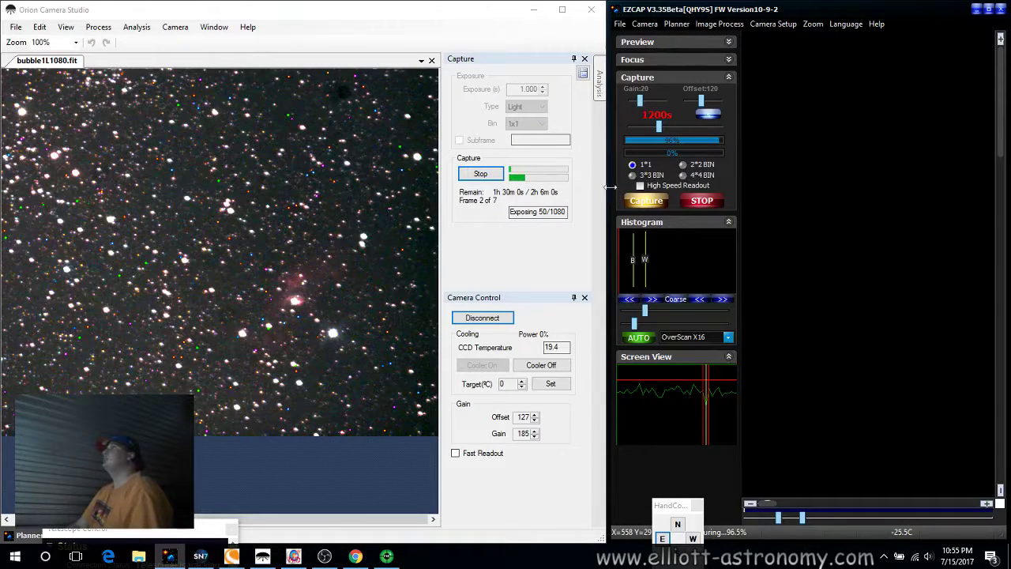
pyautogui.moveTo(610, 185); pyautogui.dragTo(433, 228)
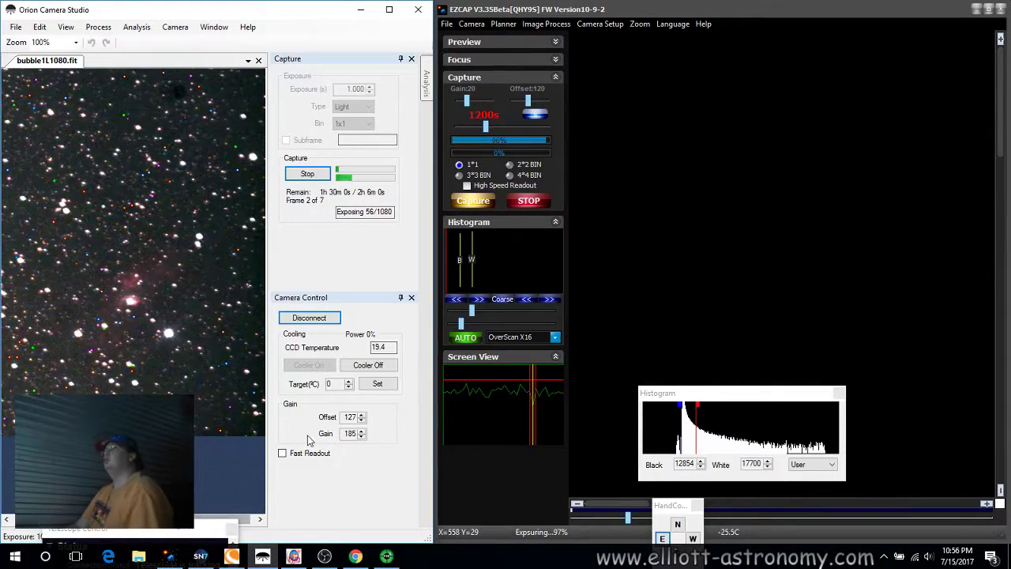
pyautogui.click(71, 545)
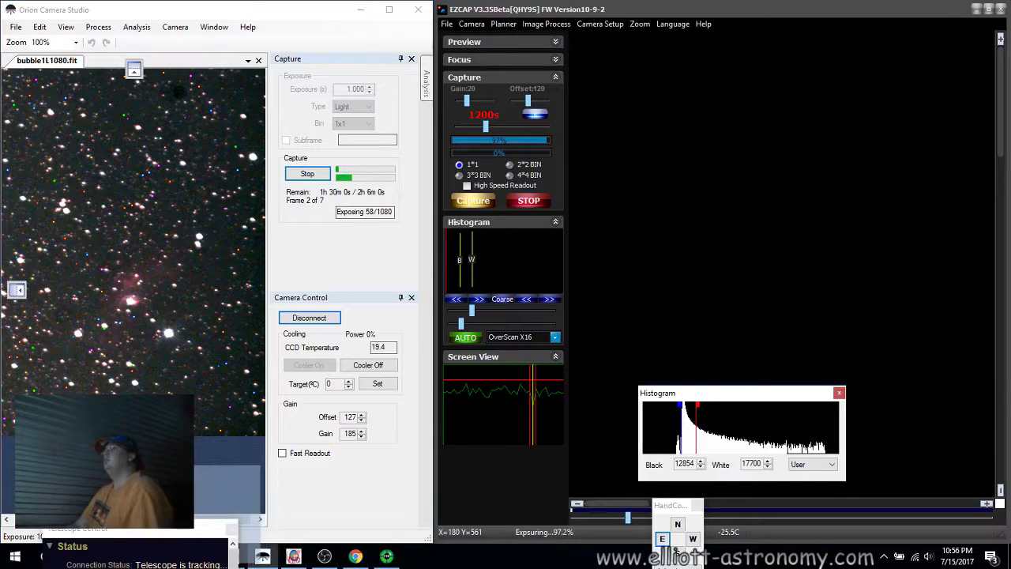
pyautogui.moveTo(232, 556)
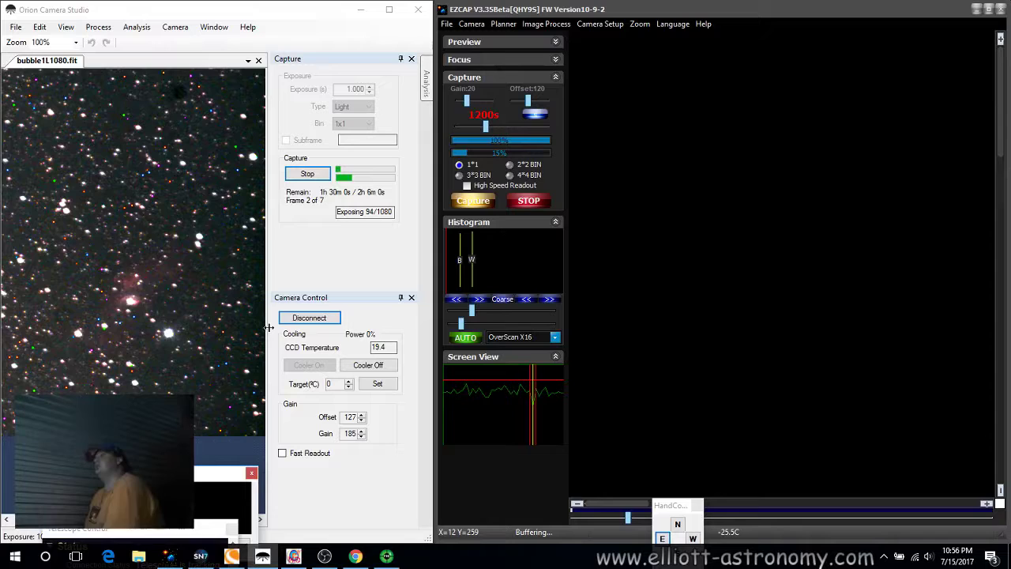
# Step: Set the EZCAP zoom to Fit Window and move the hand controller window off the stretch sliders
pyautogui.click(552, 25)
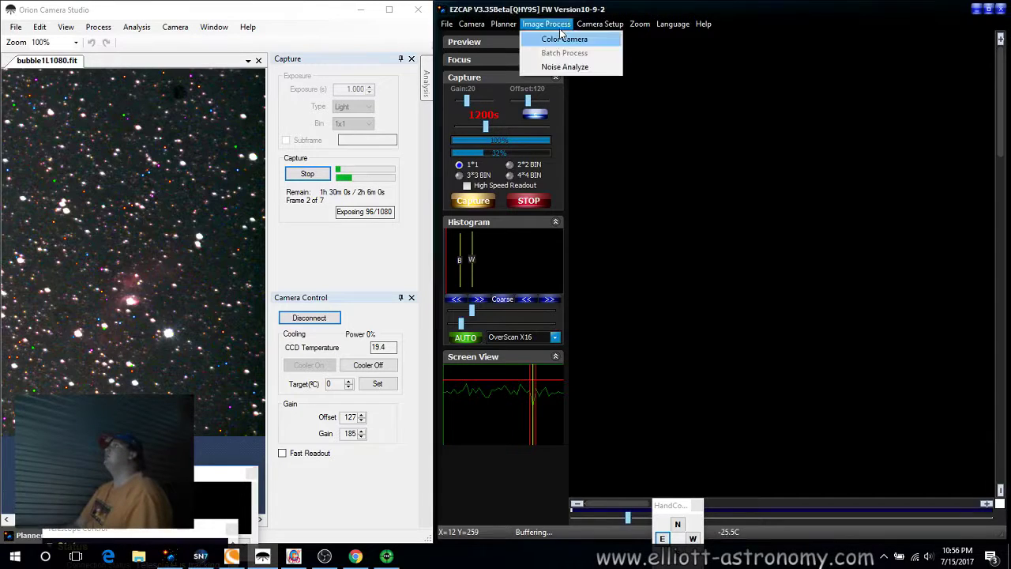
pyautogui.click(640, 25)
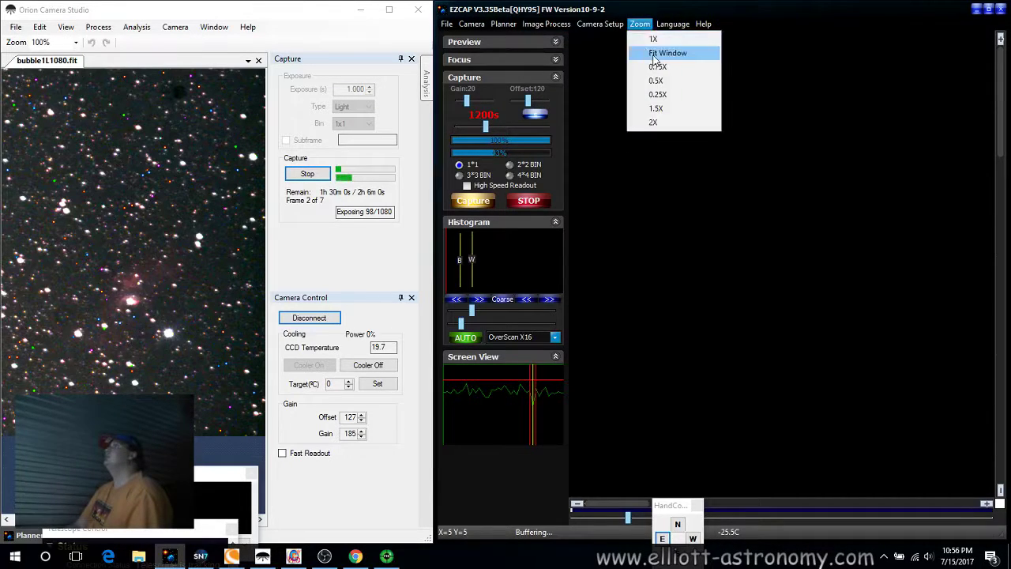
pyautogui.click(668, 53)
pyautogui.click(668, 512)
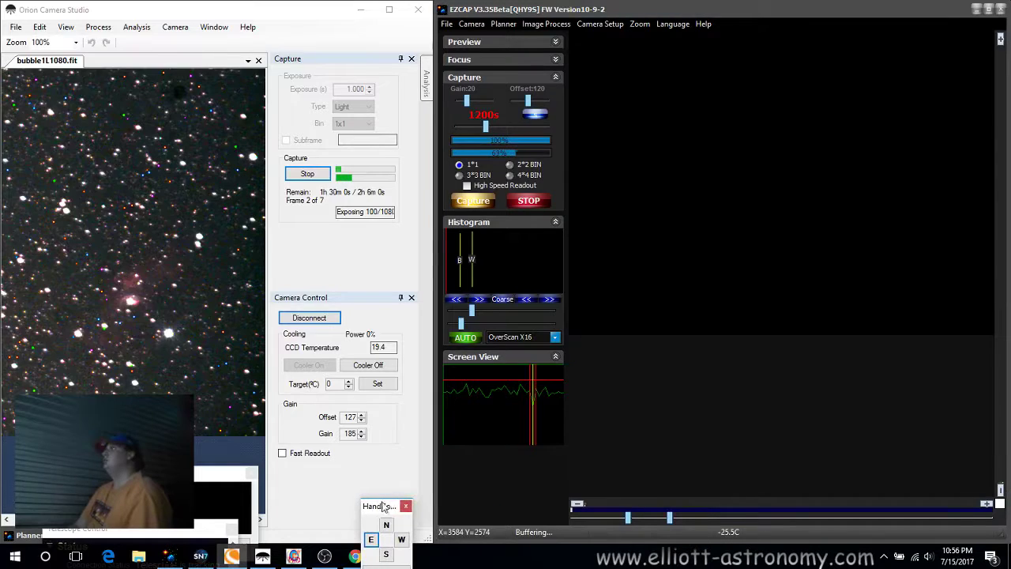
# Step: Brighten the downloaded 1200 s frame by bringing the black and white points close around the histogram peak
pyautogui.moveTo(670, 521); pyautogui.dragTo(819, 519)
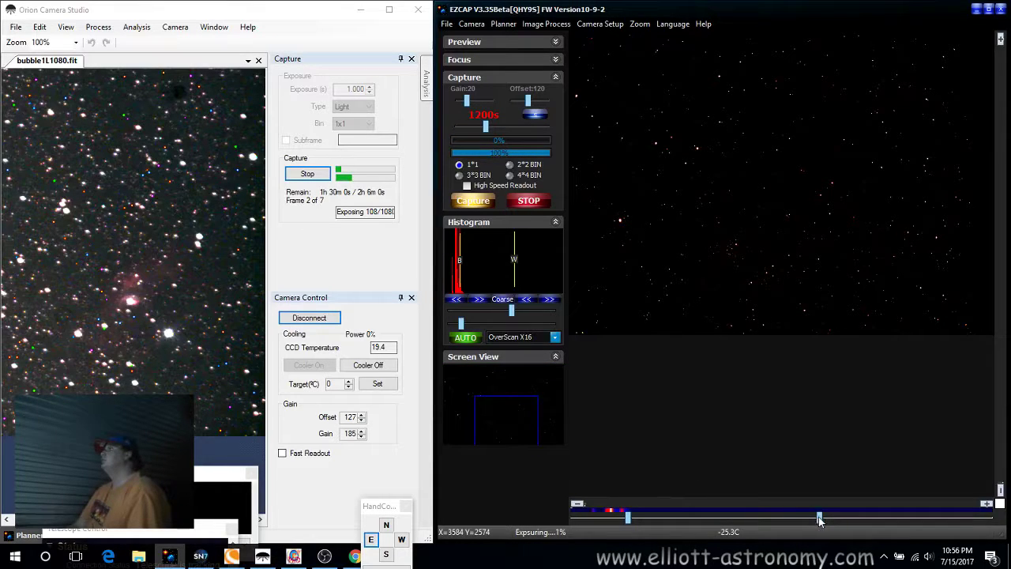
pyautogui.moveTo(819, 517); pyautogui.dragTo(677, 517)
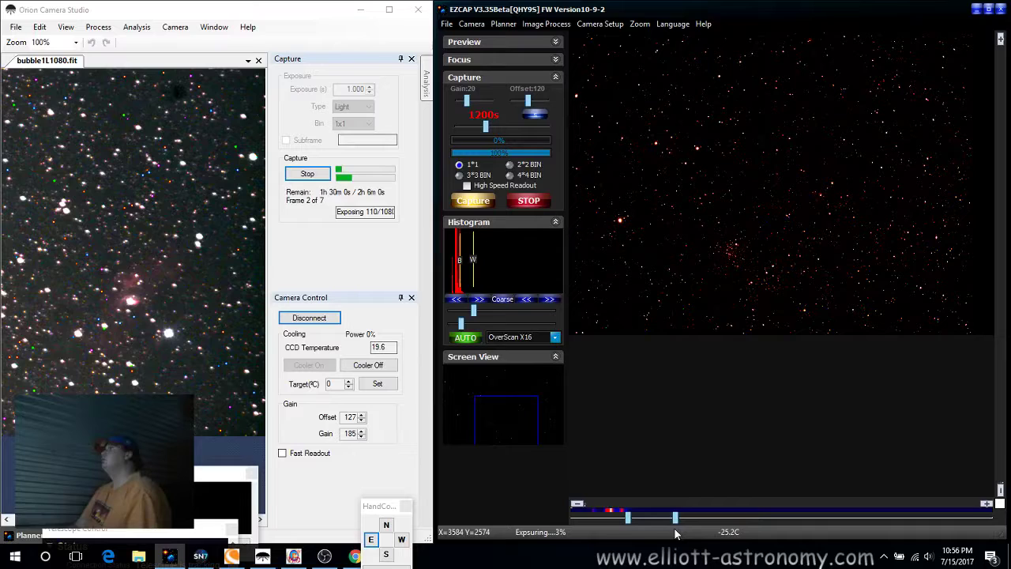
pyautogui.moveTo(613, 517); pyautogui.dragTo(607, 517)
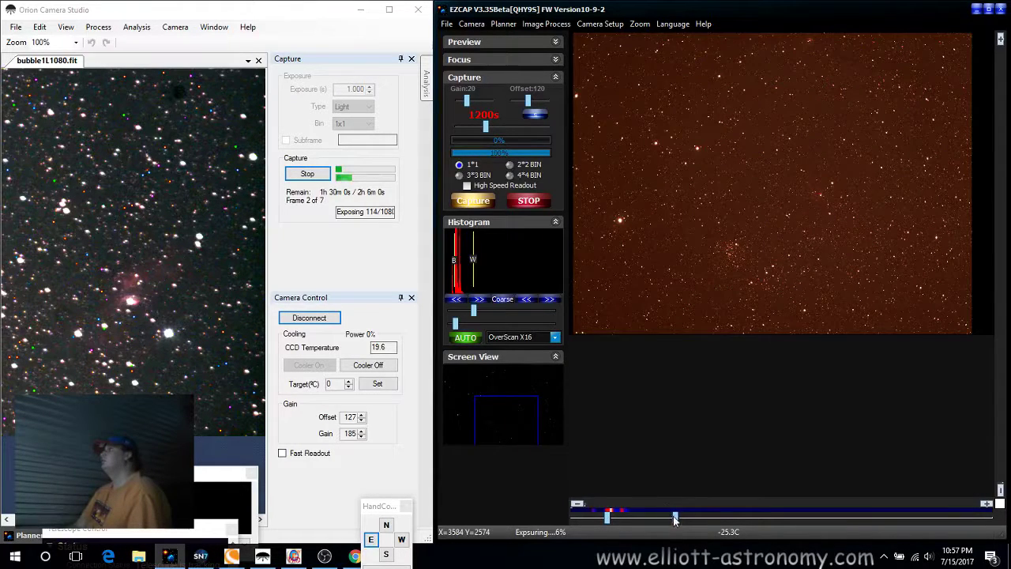
pyautogui.moveTo(667, 518); pyautogui.dragTo(634, 517)
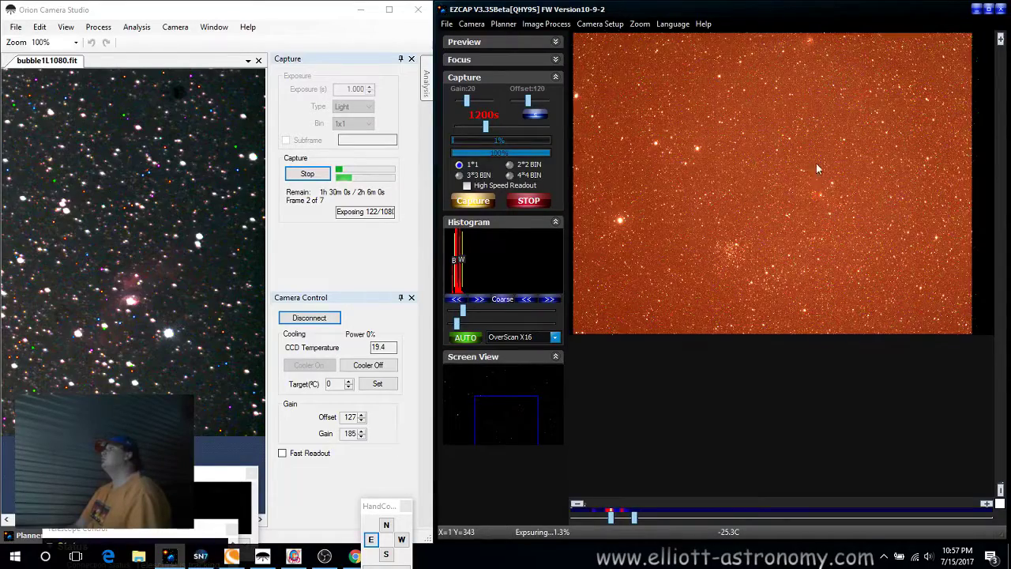
# Step: Maximise EZCAP and fit the captured frame to the enlarged window
pyautogui.doubleClick(762, 15)
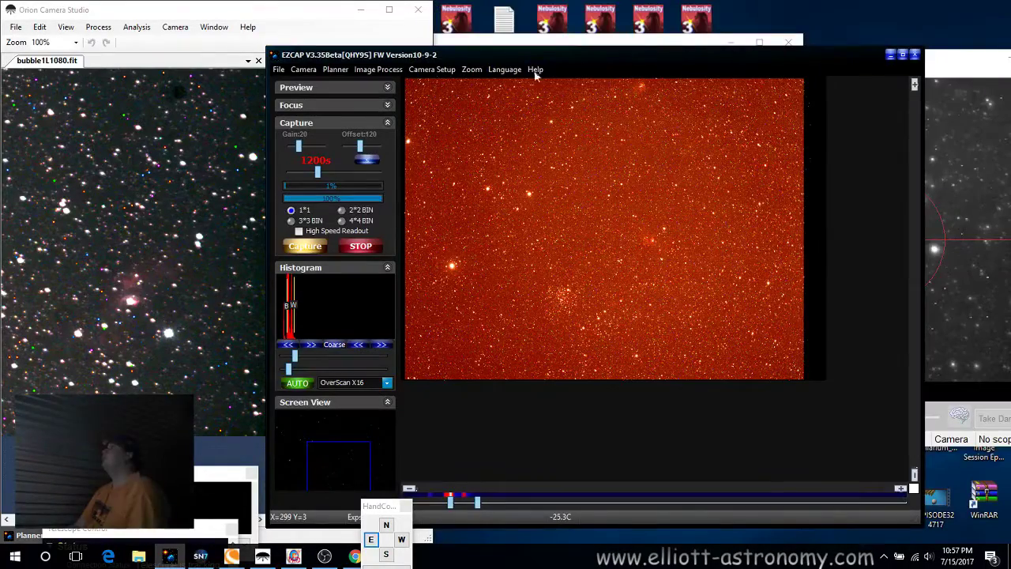
pyautogui.doubleClick(508, 53)
pyautogui.click(202, 19)
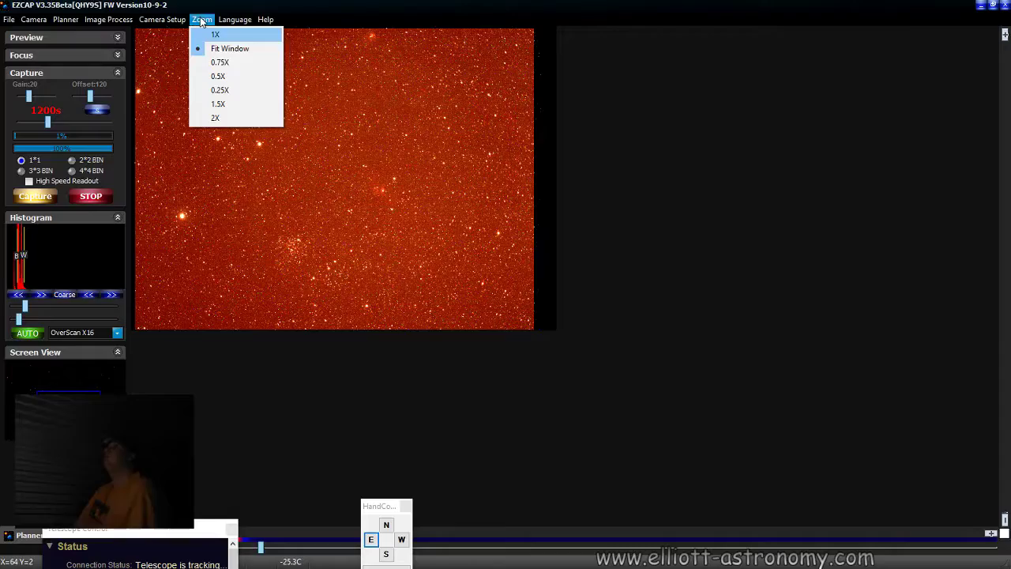
pyautogui.click(218, 50)
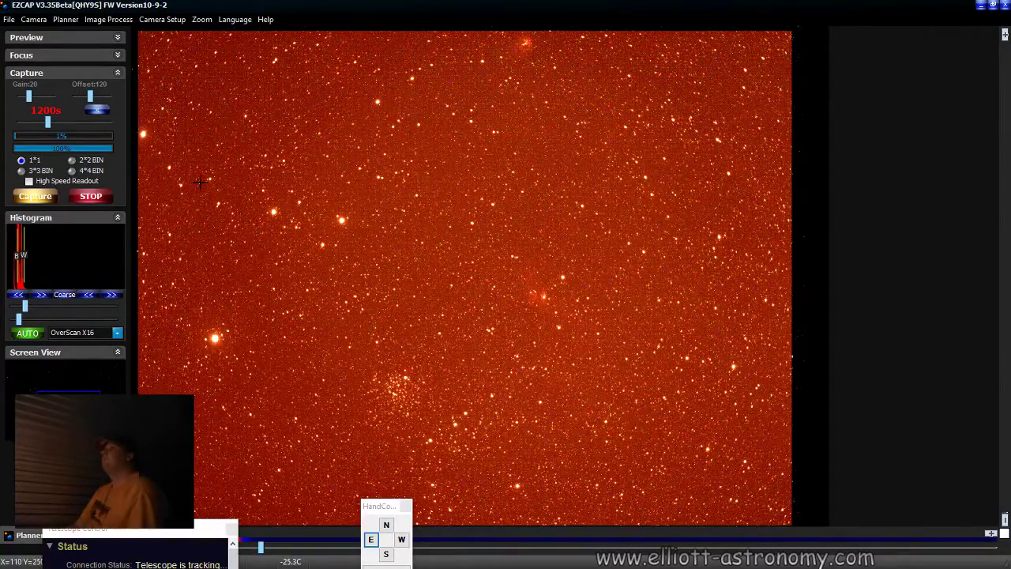
# Step: Set the EZCAP zoom to 1.5X and examine the nebula at the frame's upper edge and the one near its centre
pyautogui.click(202, 19)
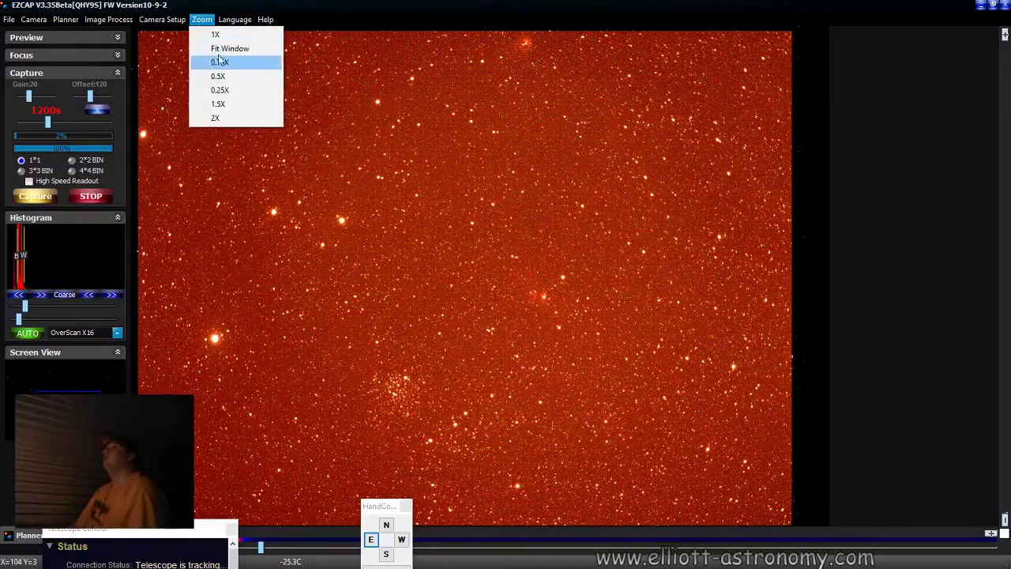
pyautogui.click(222, 104)
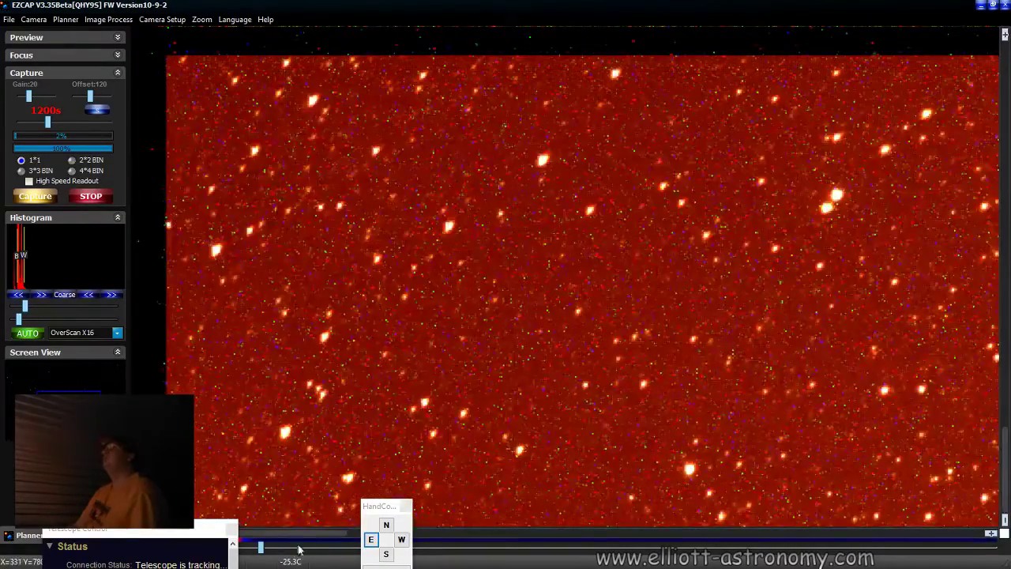
pyautogui.moveTo(284, 541); pyautogui.dragTo(632, 493)
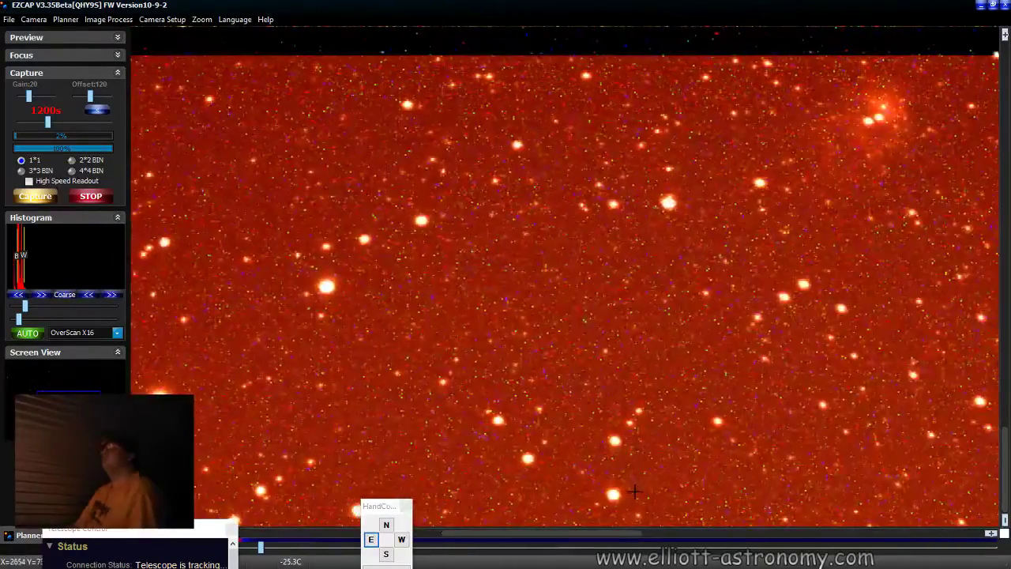
pyautogui.click(1007, 150)
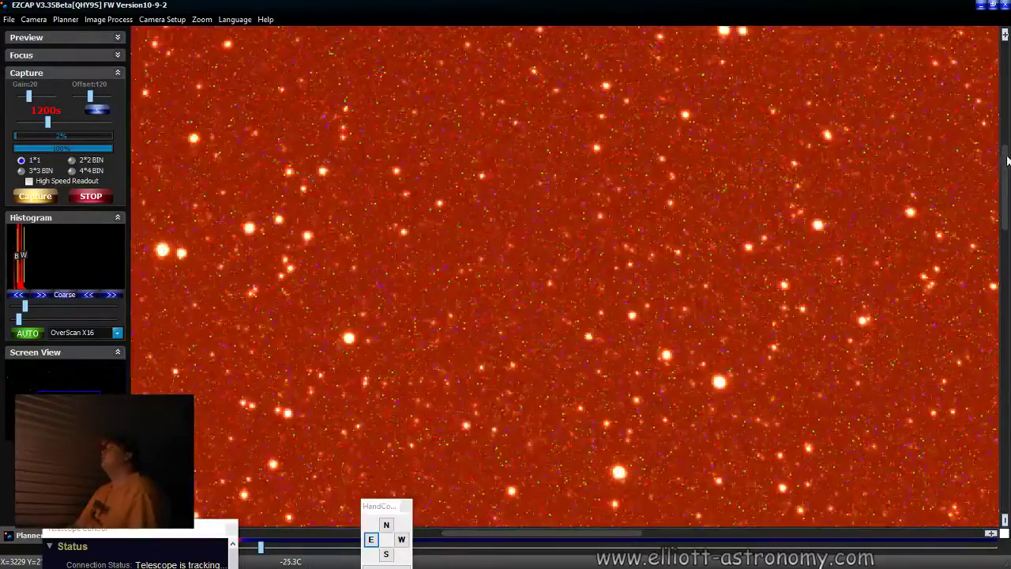
pyautogui.moveTo(1007, 161); pyautogui.dragTo(996, 55)
pyautogui.scroll(-2, 996, 55)
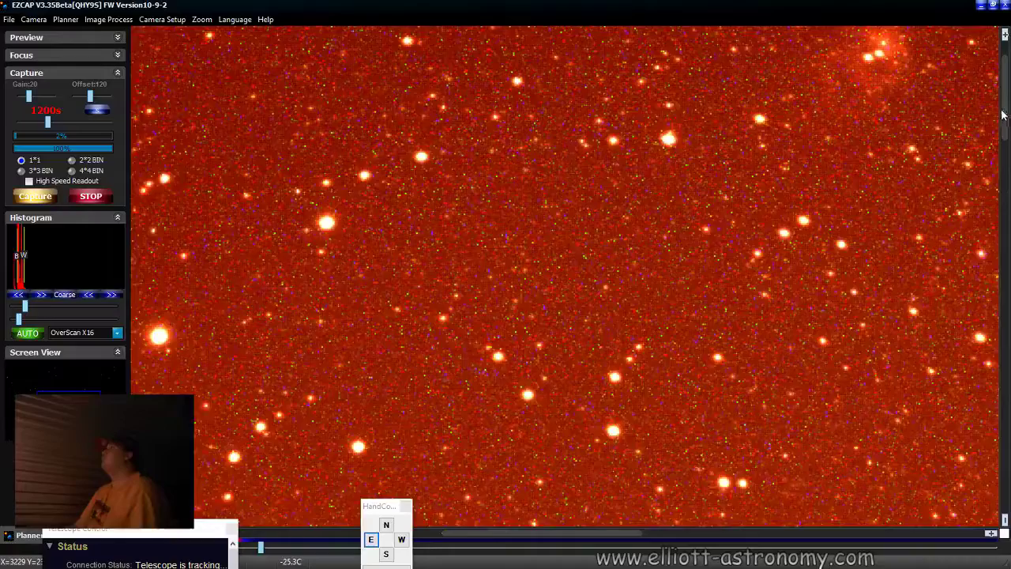
pyautogui.scroll(-3, 995, 249)
pyautogui.scroll(-2, 995, 249)
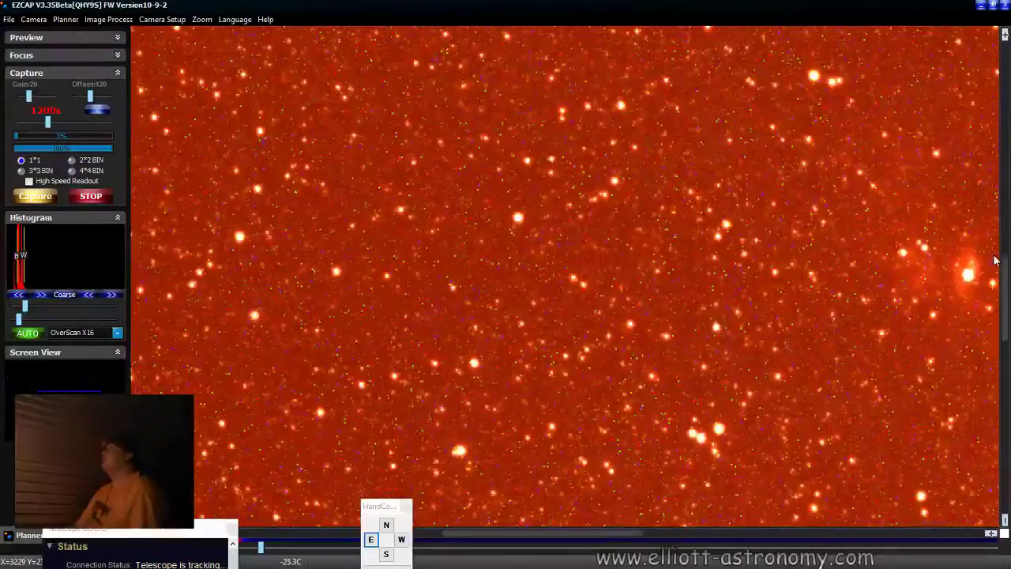
pyautogui.moveTo(470, 535); pyautogui.dragTo(646, 549)
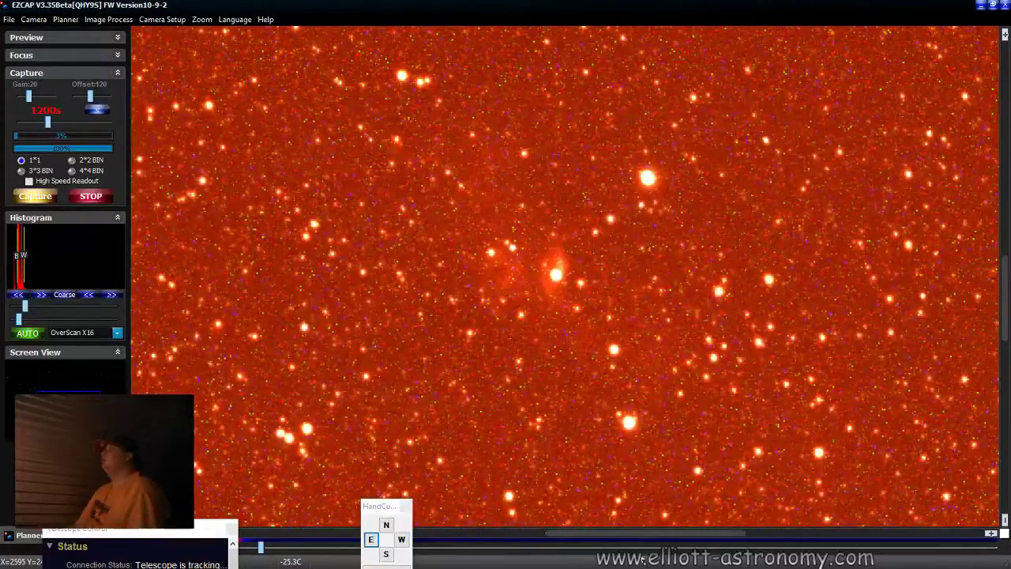
pyautogui.moveTo(1005, 298)
pyautogui.mouseDown()
pyautogui.moveTo(1000, 379)
pyautogui.moveTo(1003, 300)
pyautogui.mouseUp()
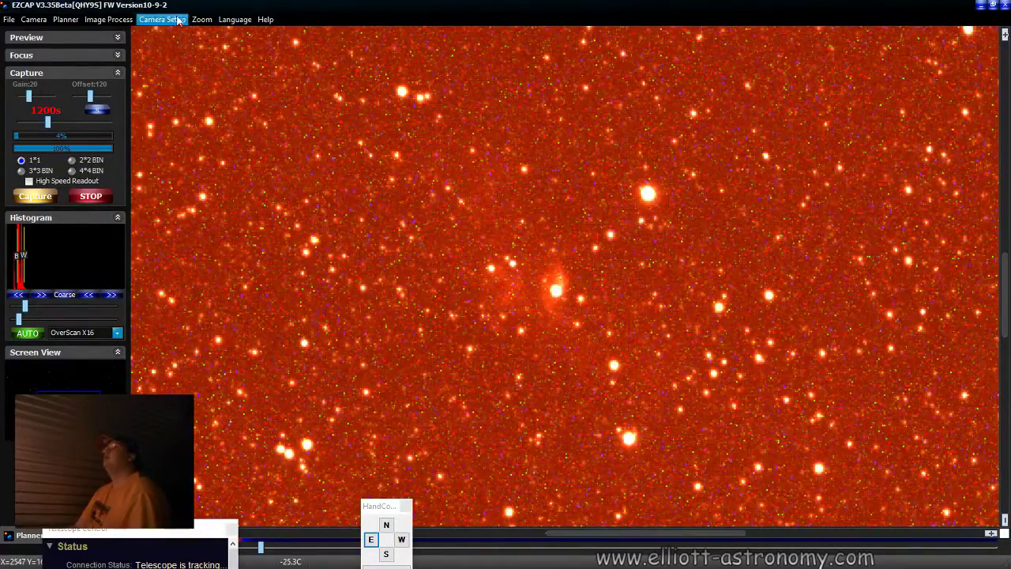
# Step: Set the zoom to 0.75X and examine both nebulae together with the star cluster in the 1200 s frame
pyautogui.click(202, 19)
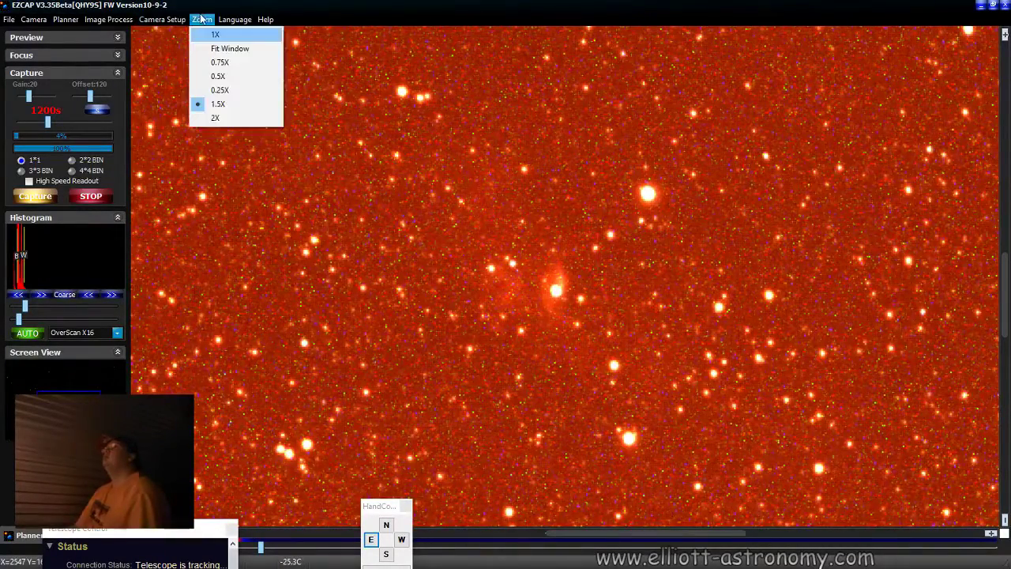
pyautogui.click(218, 61)
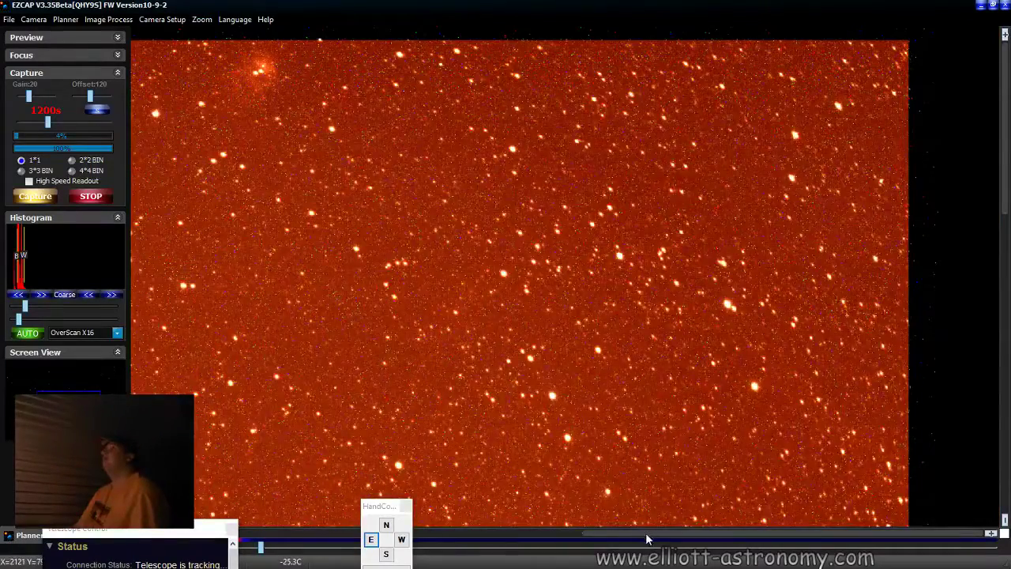
pyautogui.moveTo(646, 539); pyautogui.dragTo(479, 539)
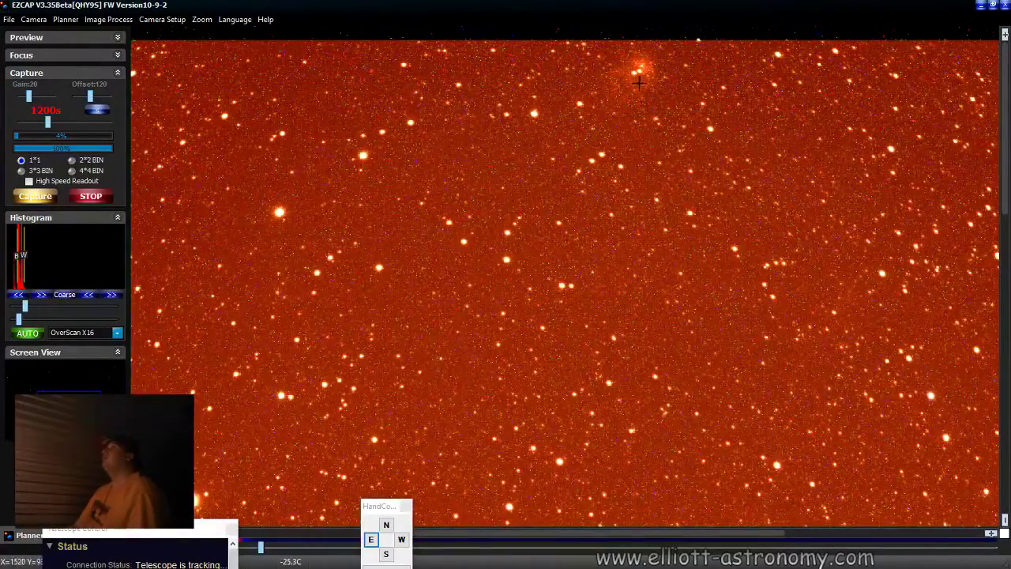
pyautogui.scroll(-3, 233, 345)
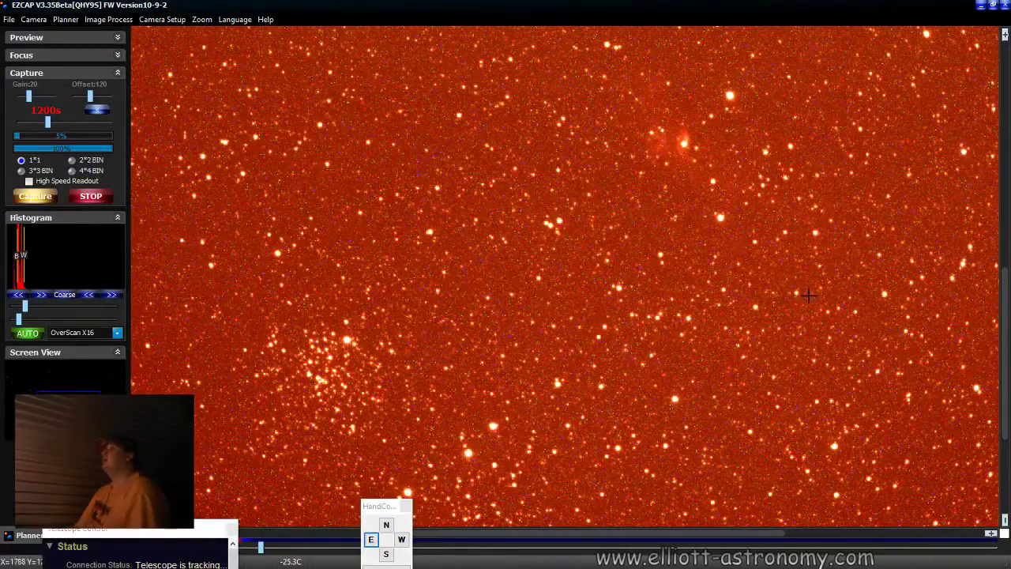
pyautogui.scroll(-2, 1002, 312)
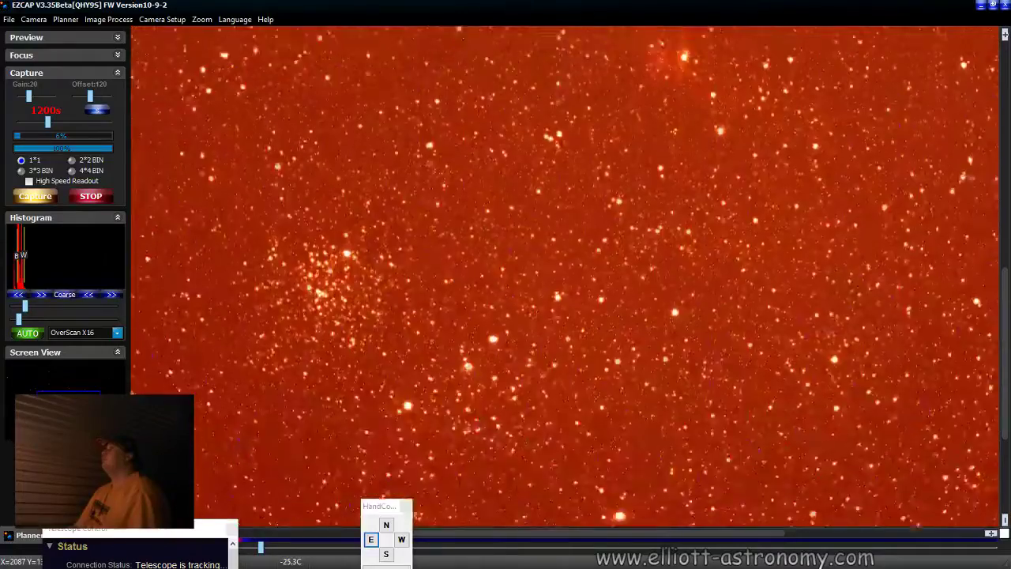
pyautogui.scroll(6, 1001, 312)
pyautogui.scroll(3, 565, 277)
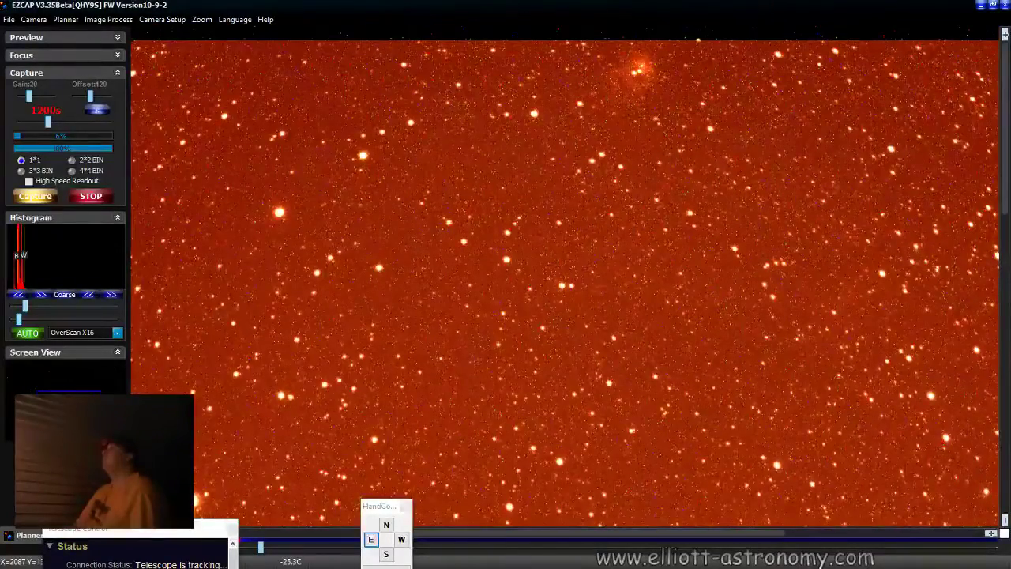
pyautogui.scroll(-5, 976, 243)
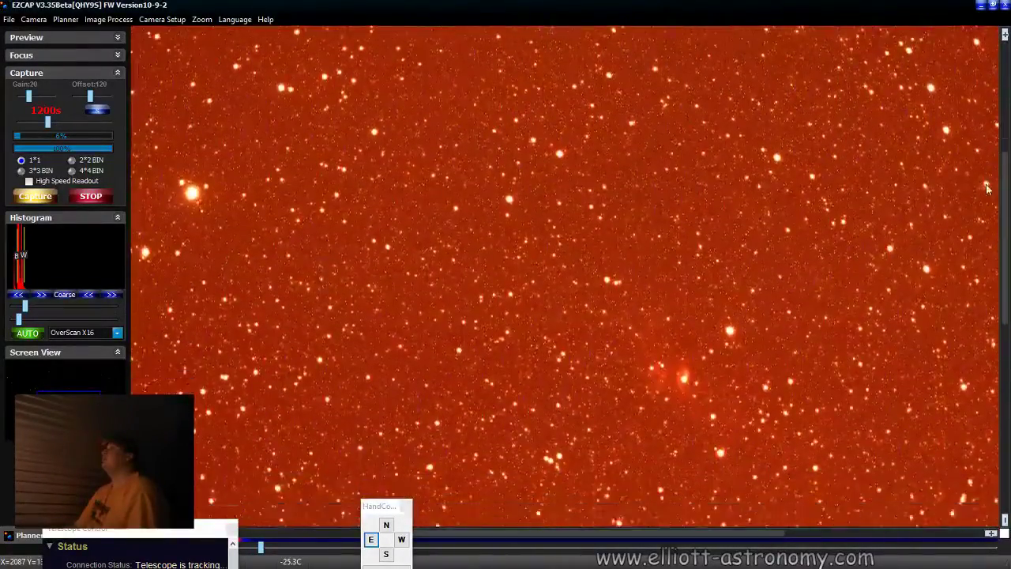
pyautogui.scroll(-1, 976, 243)
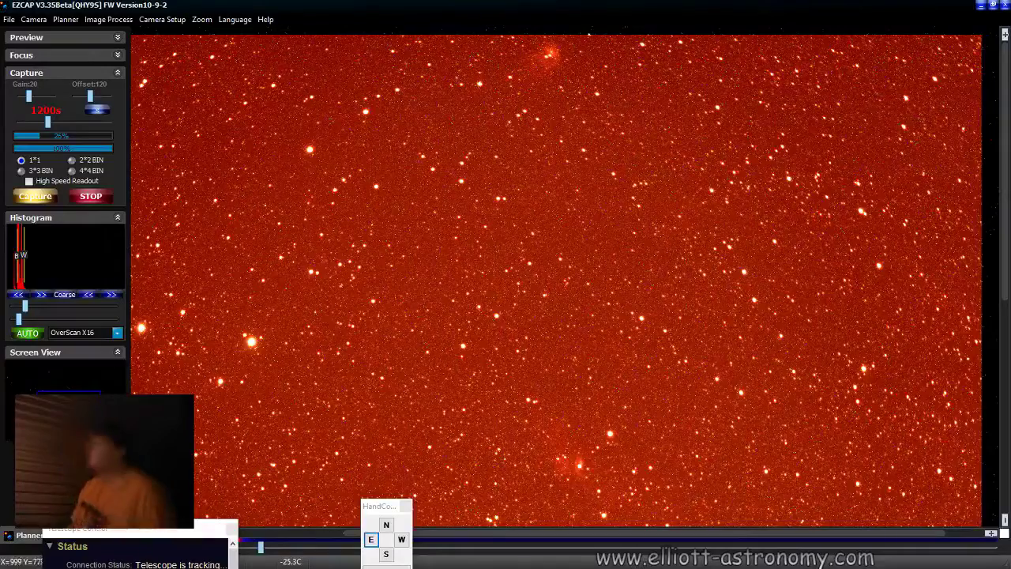
# Step: Restore EZCAP from full screen to a smaller window and switch to the Starry Night sky chart
pyautogui.click(993, 5)
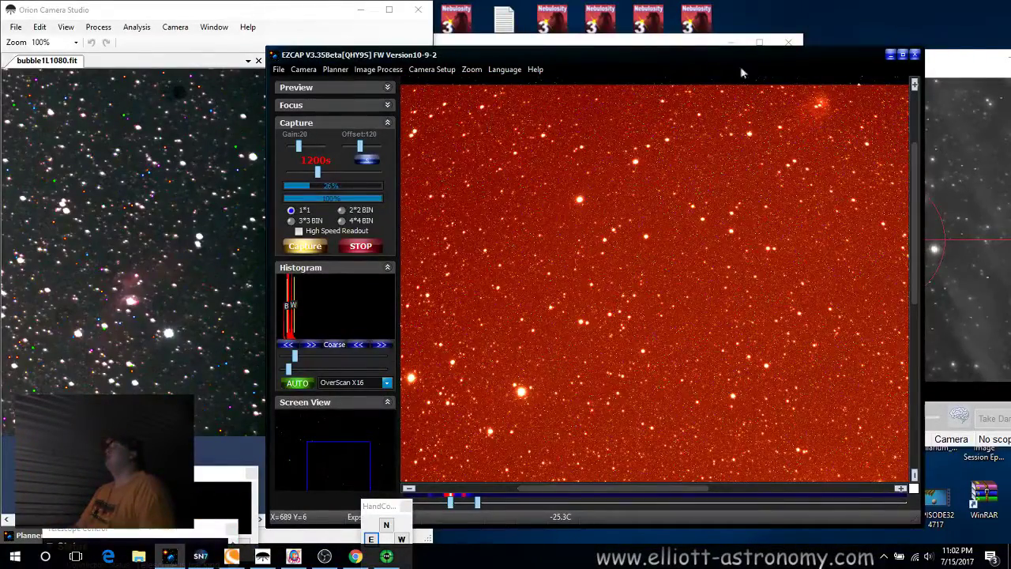
pyautogui.click(940, 60)
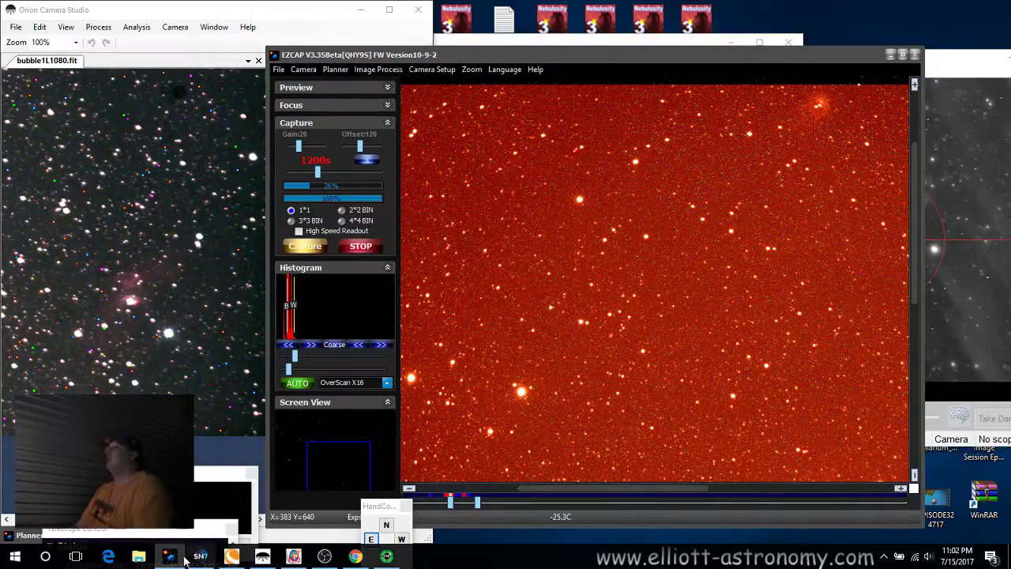
pyautogui.moveTo(201, 559)
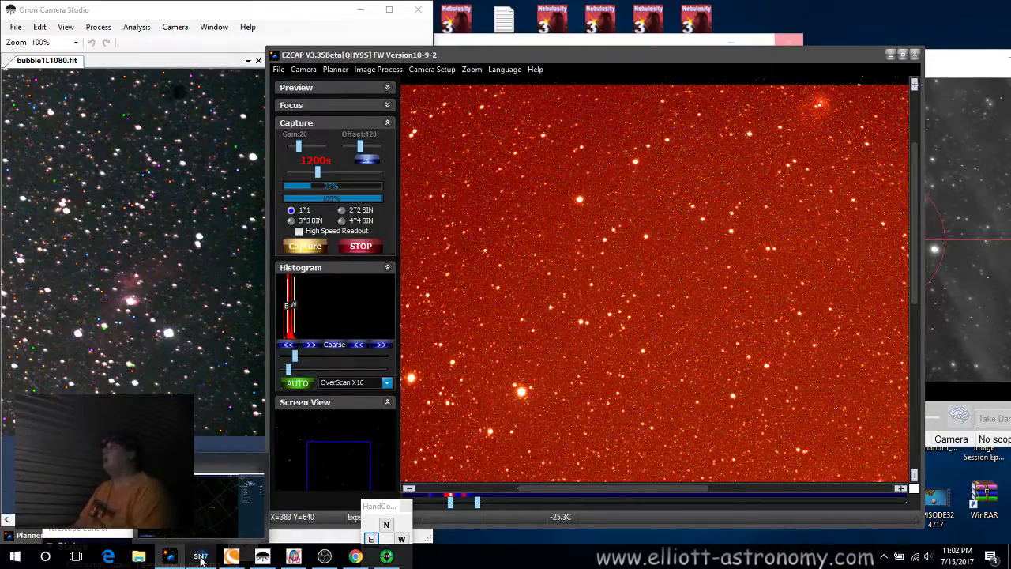
pyautogui.click(201, 559)
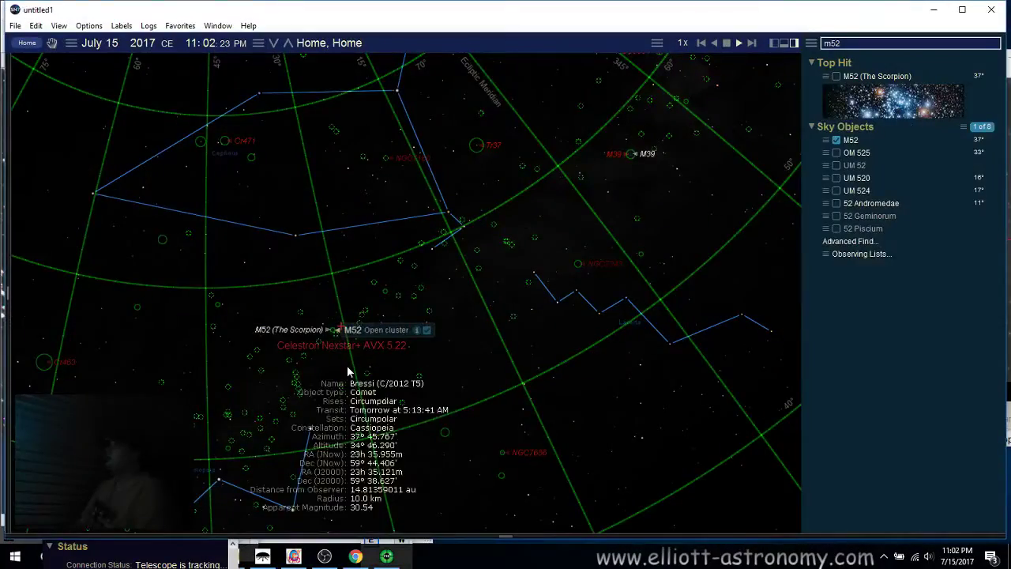
# Step: Search the sky chart for "bubble" and mark the Bubble Nebula in the area around M52
pyautogui.scroll(3, 327, 339)
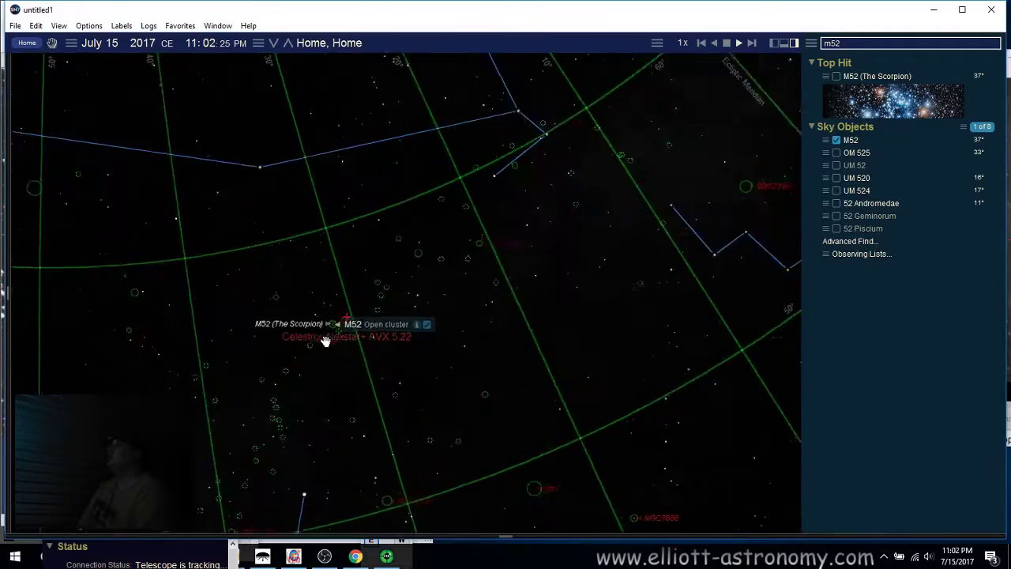
pyautogui.scroll(4, 326, 340)
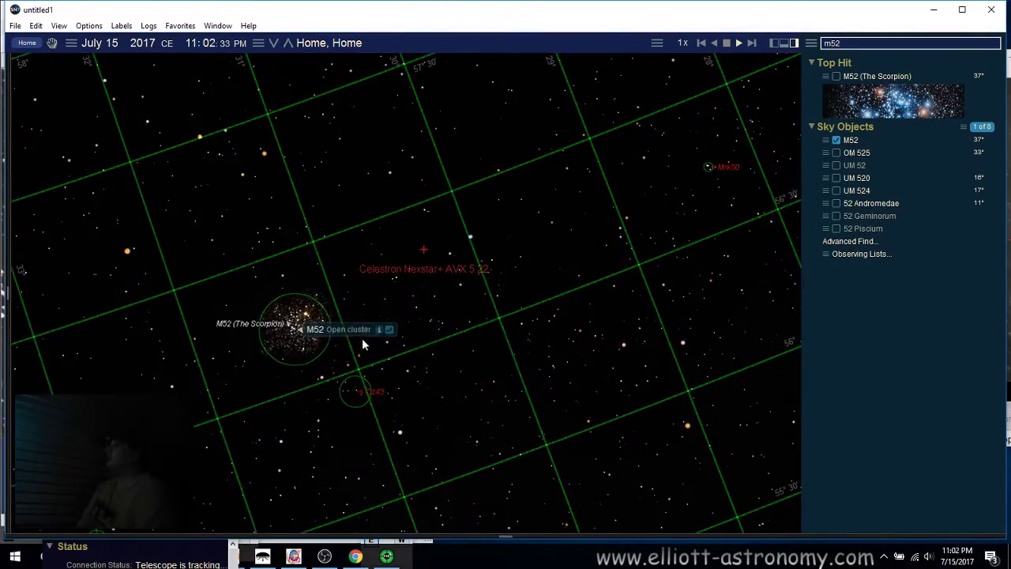
pyautogui.moveTo(483, 185); pyautogui.dragTo(442, 261)
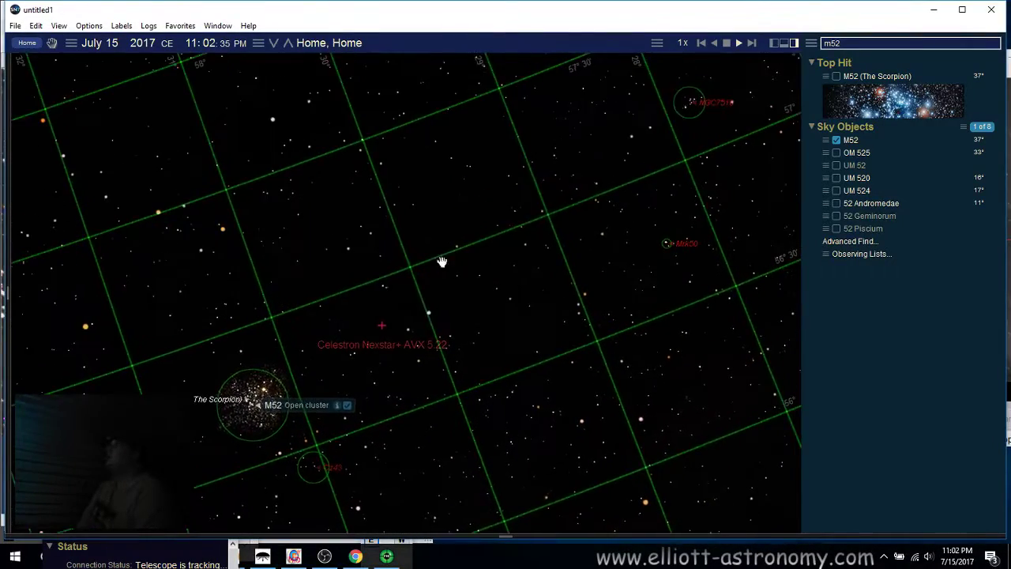
pyautogui.click(847, 45)
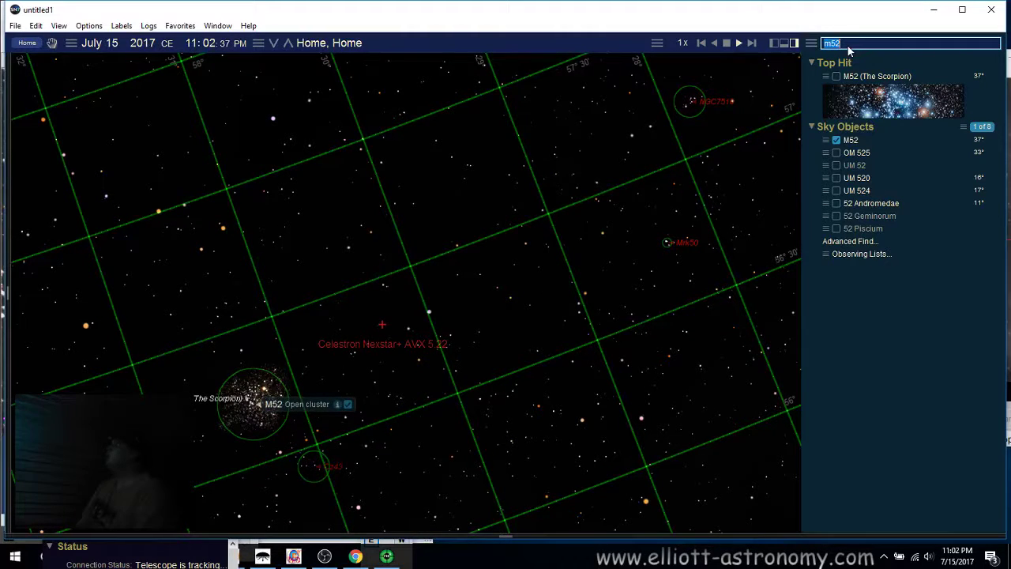
pyautogui.write('b')
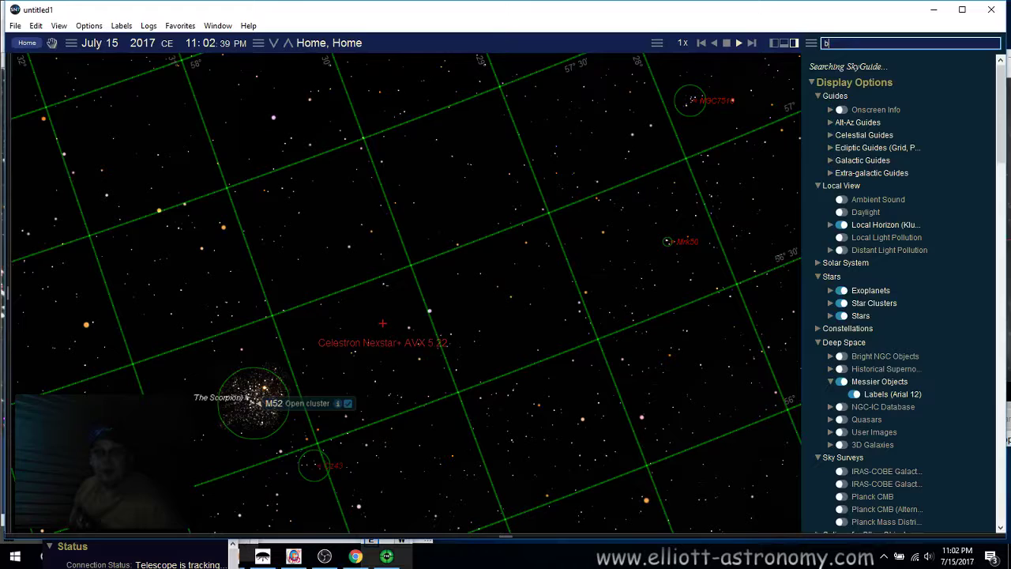
pyautogui.write('ubble')
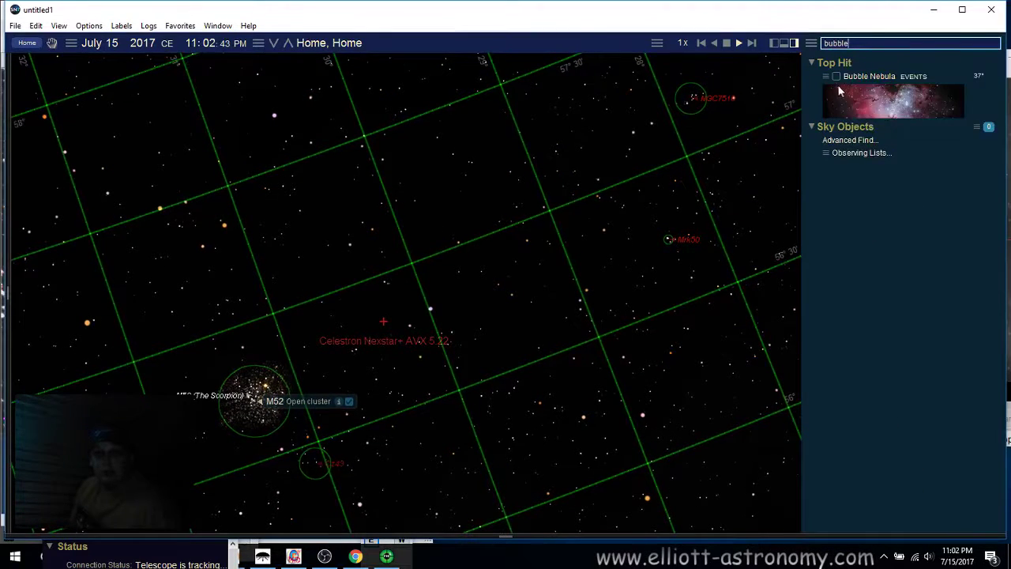
pyautogui.click(836, 77)
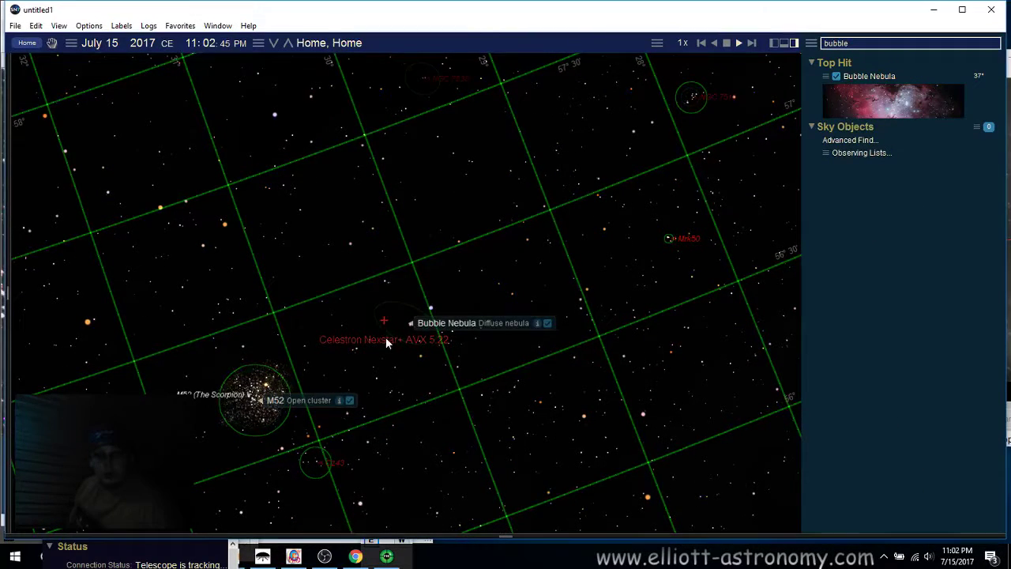
# Step: Examine the chart around the Bubble Nebula and read the object details of nearby NGC 7538
pyautogui.moveTo(386, 338)
pyautogui.moveTo(469, 244); pyautogui.dragTo(524, 286)
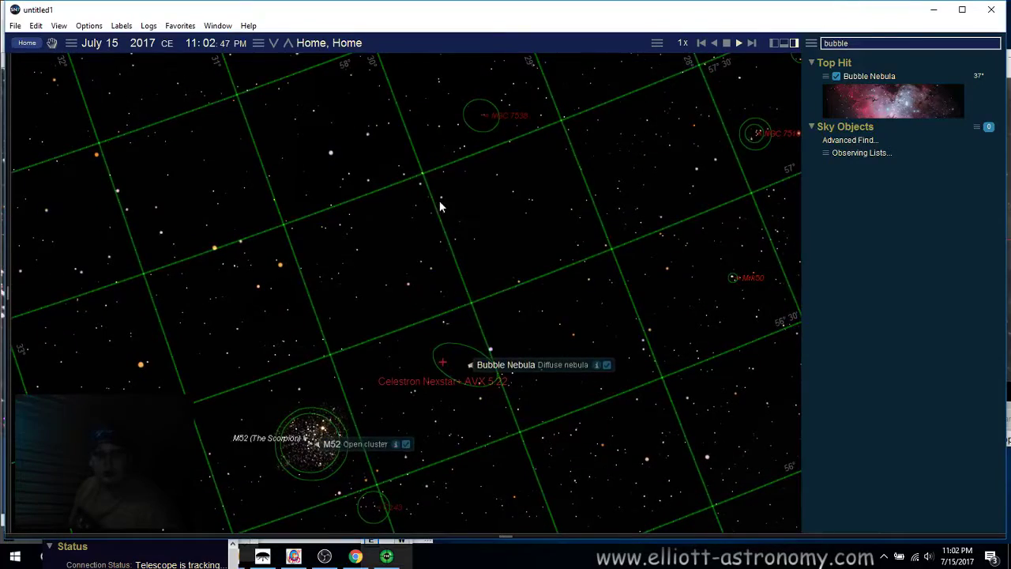
pyautogui.scroll(5, 466, 176)
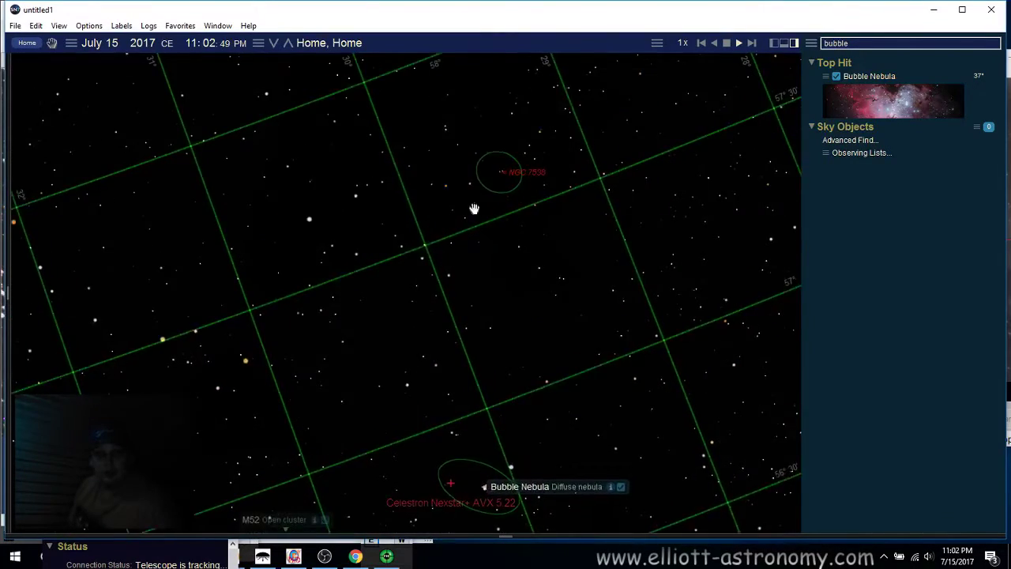
pyautogui.moveTo(484, 187)
pyautogui.scroll(3, 486, 188)
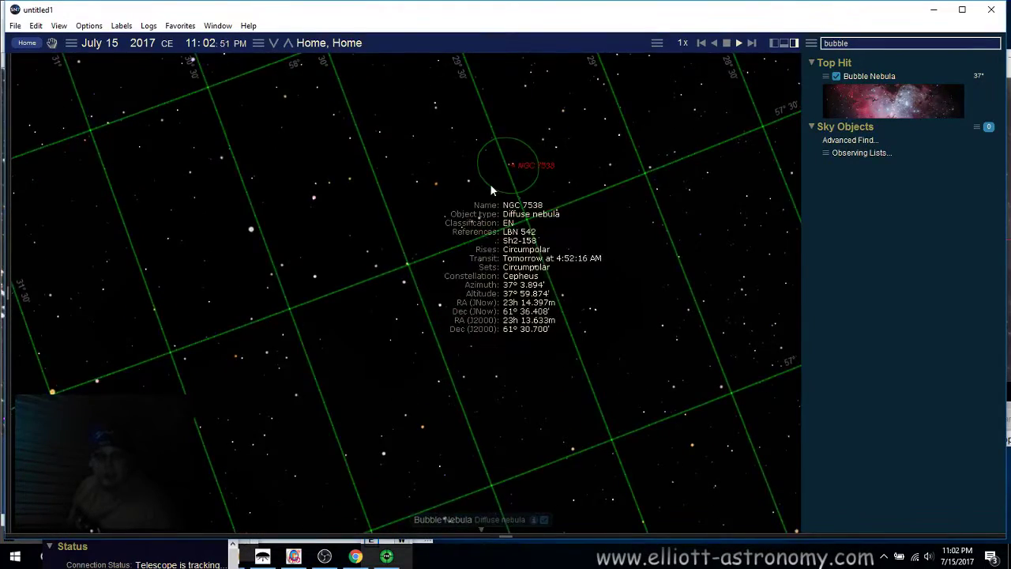
pyautogui.scroll(3, 490, 188)
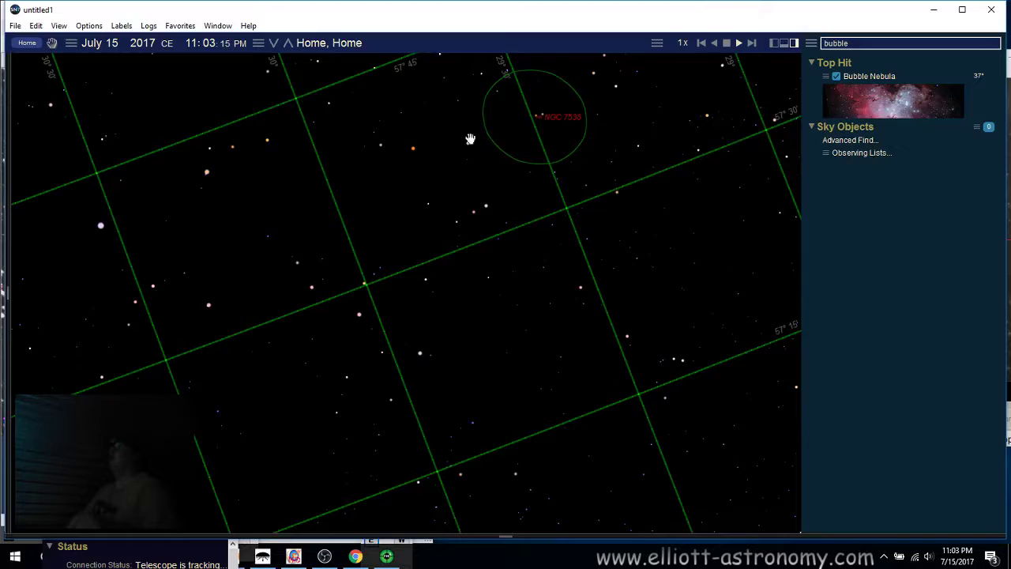
# Step: Switch to Chrome and search the web for "ngc7538" in a new tab
pyautogui.click(355, 556)
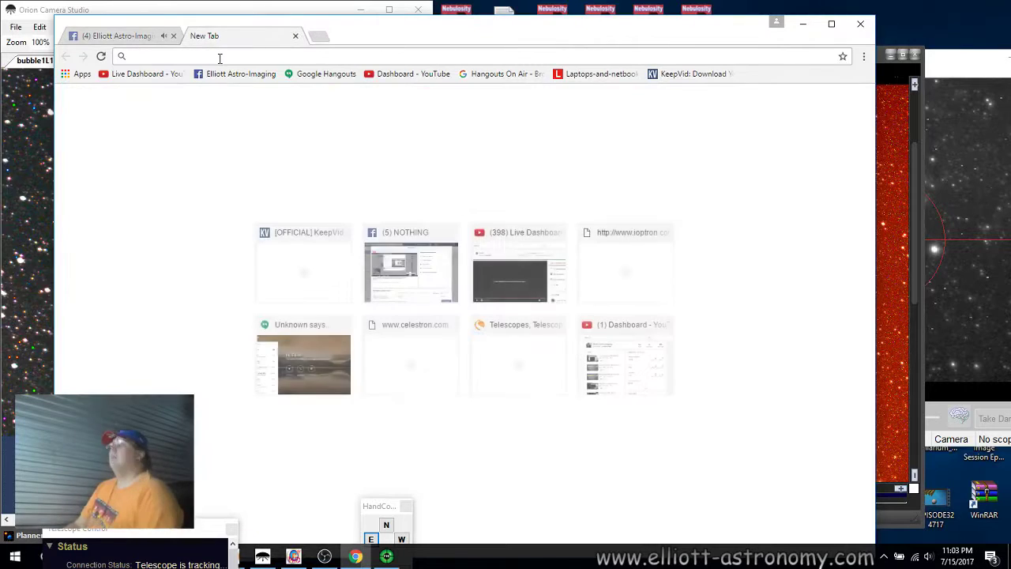
pyautogui.write('ngc')
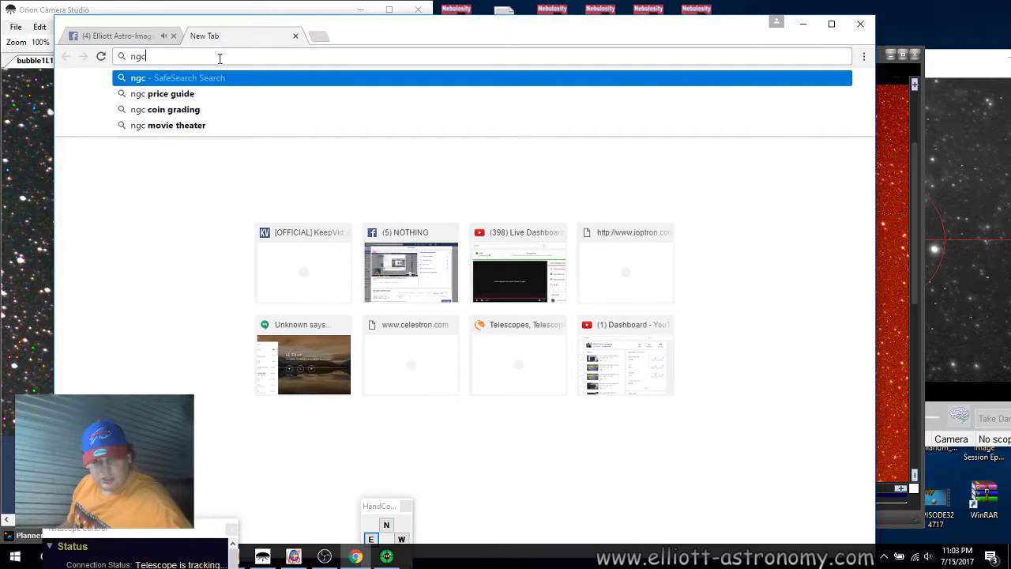
pyautogui.write('7538')
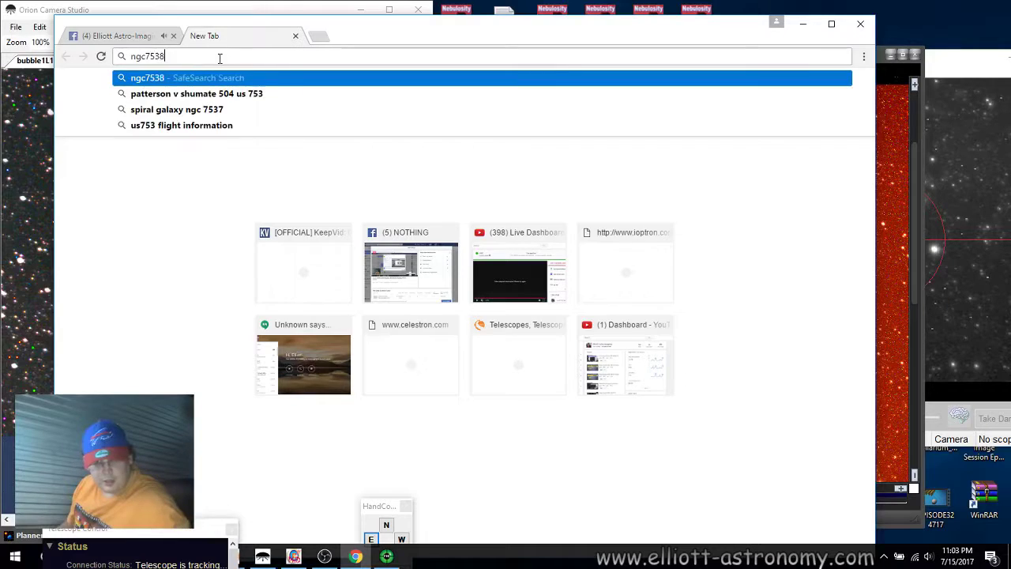
pyautogui.press('Return')
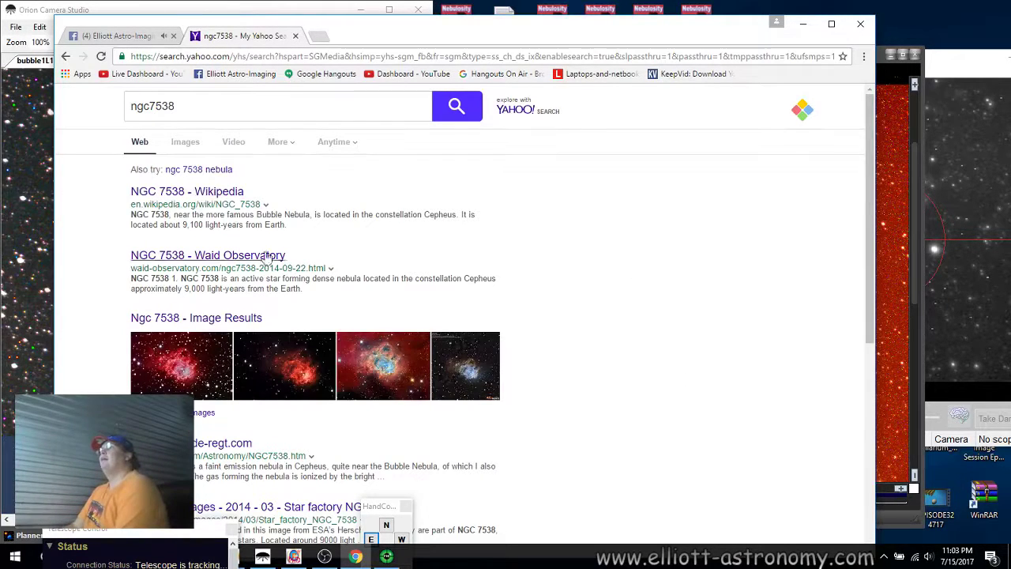
# Step: Read the Wikipedia article on NGC 7538, close it, and open the image results for the nebula
pyautogui.click(212, 194)
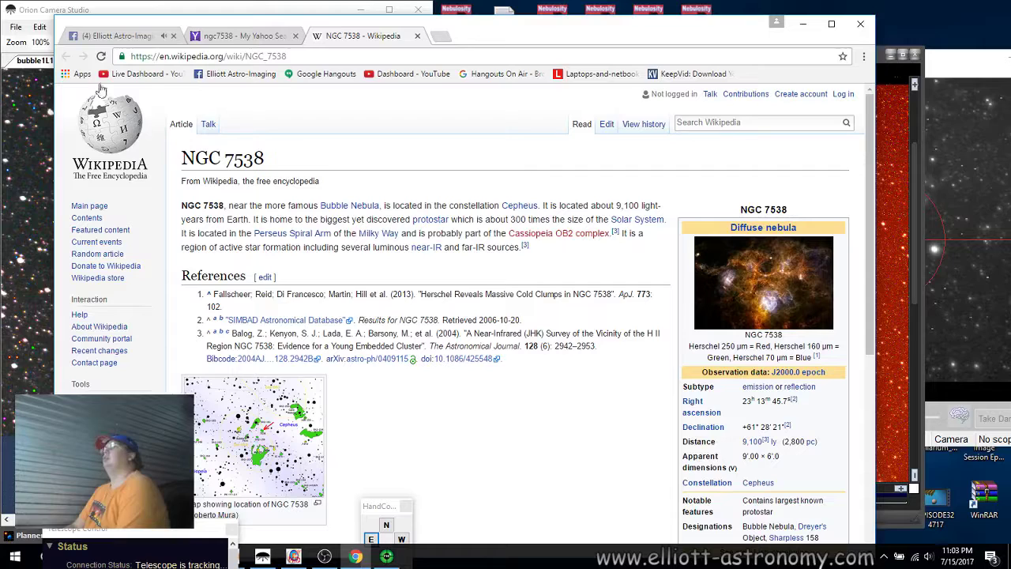
pyautogui.click(418, 36)
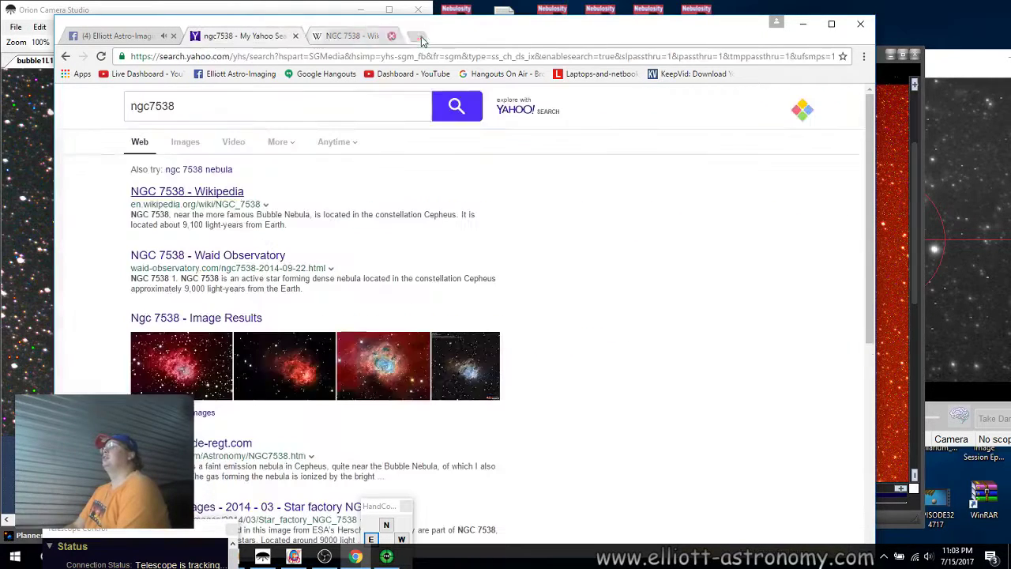
pyautogui.click(211, 320)
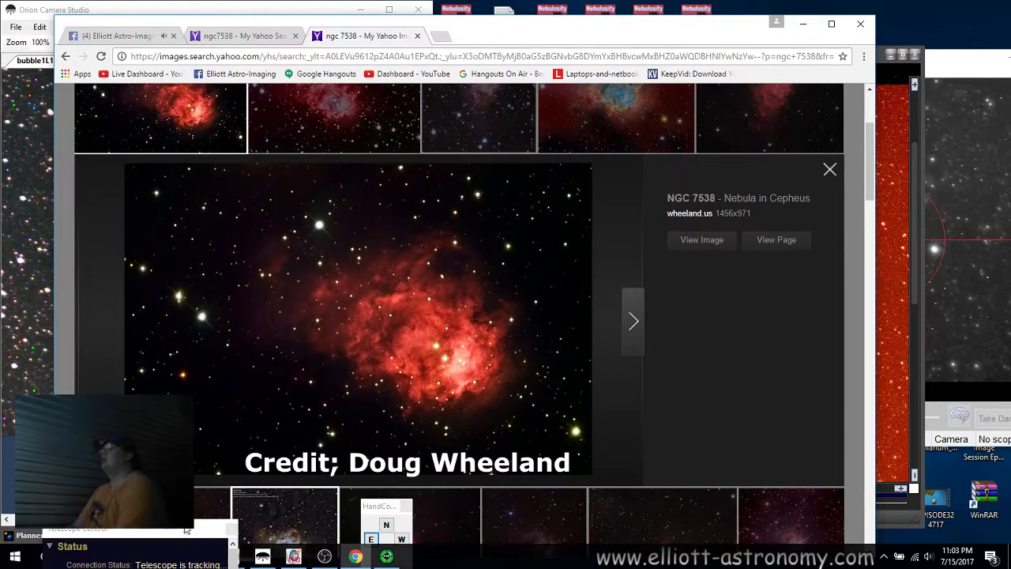
# Step: Place the browser side by side with EZCAP and compare the nebulae in the captured frame with the NGC 7538 photo
pyautogui.moveTo(458, 32); pyautogui.dragTo(1007, 49)
pyautogui.click(458, 237)
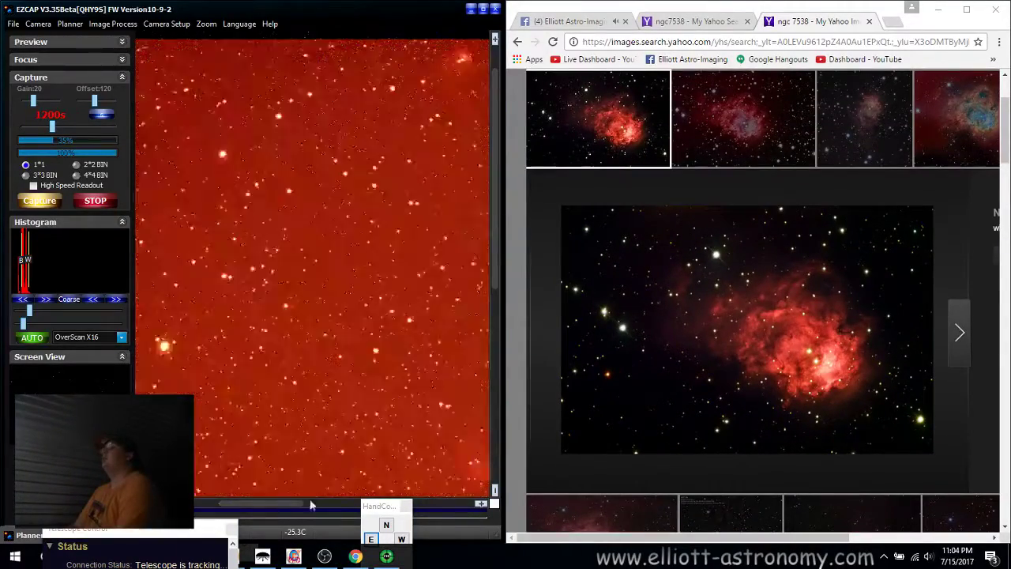
pyautogui.moveTo(269, 503); pyautogui.dragTo(335, 507)
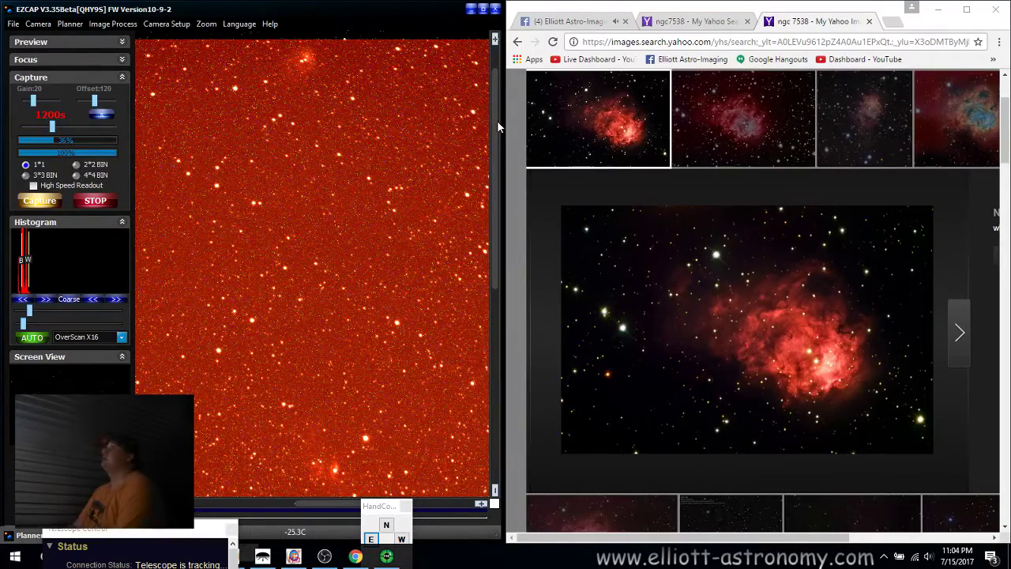
pyautogui.scroll(-1, 494, 119)
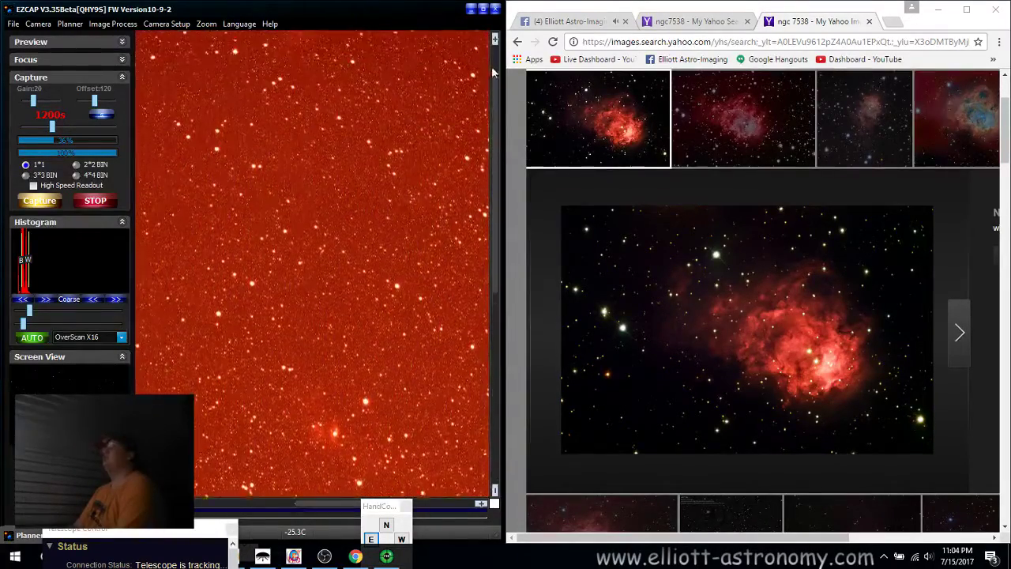
pyautogui.scroll(1, 493, 79)
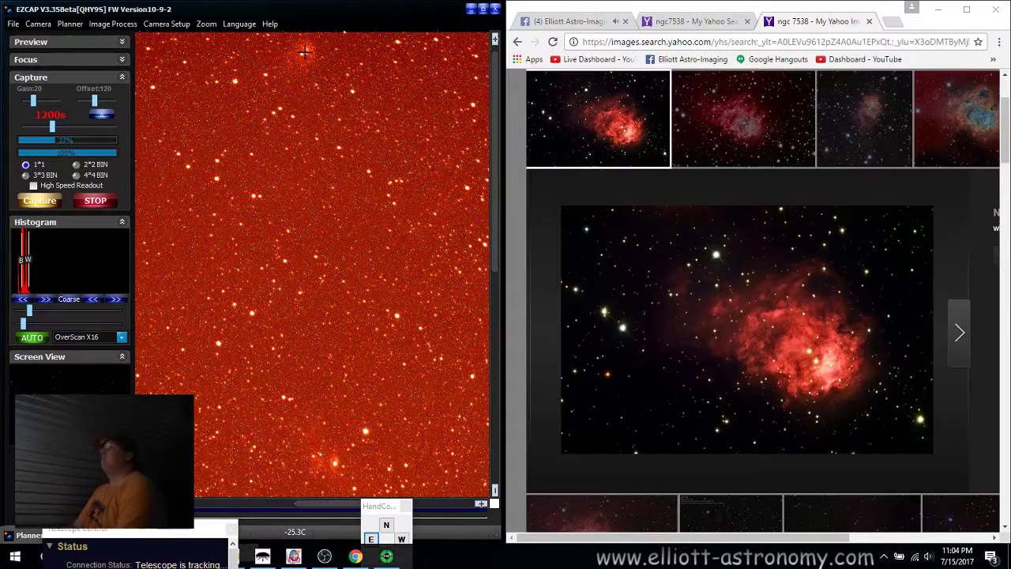
# Step: Check the guiding in PHD2 and PHD Guiding and the exposure progress in Orion Camera Studio
pyautogui.click(386, 559)
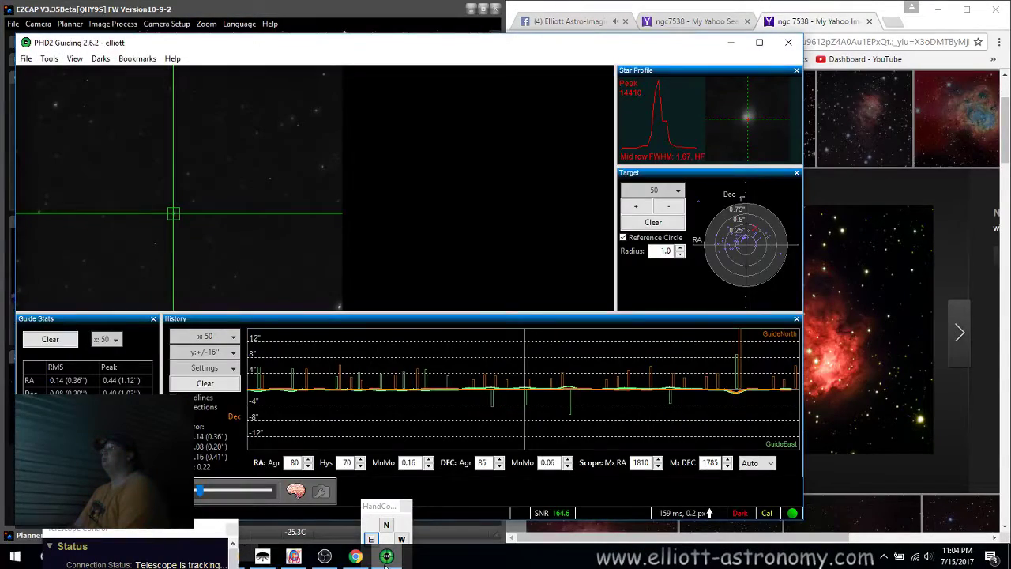
pyautogui.click(386, 559)
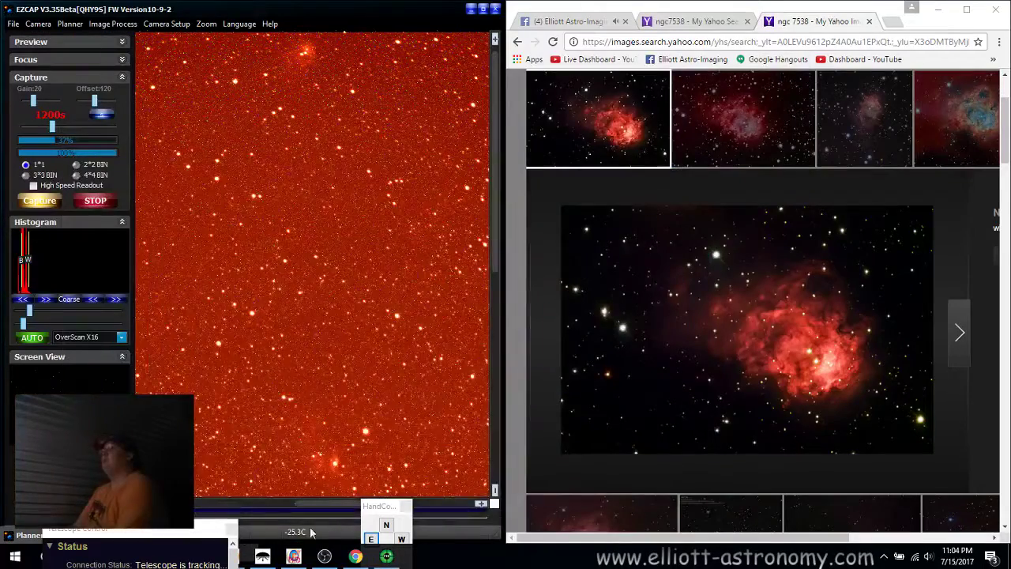
pyautogui.click(295, 557)
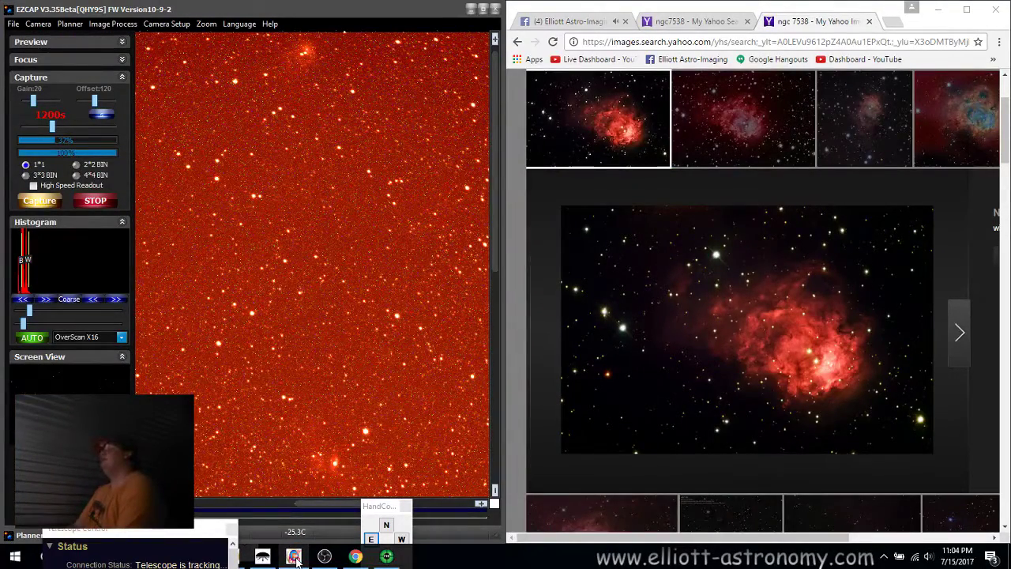
pyautogui.click(295, 557)
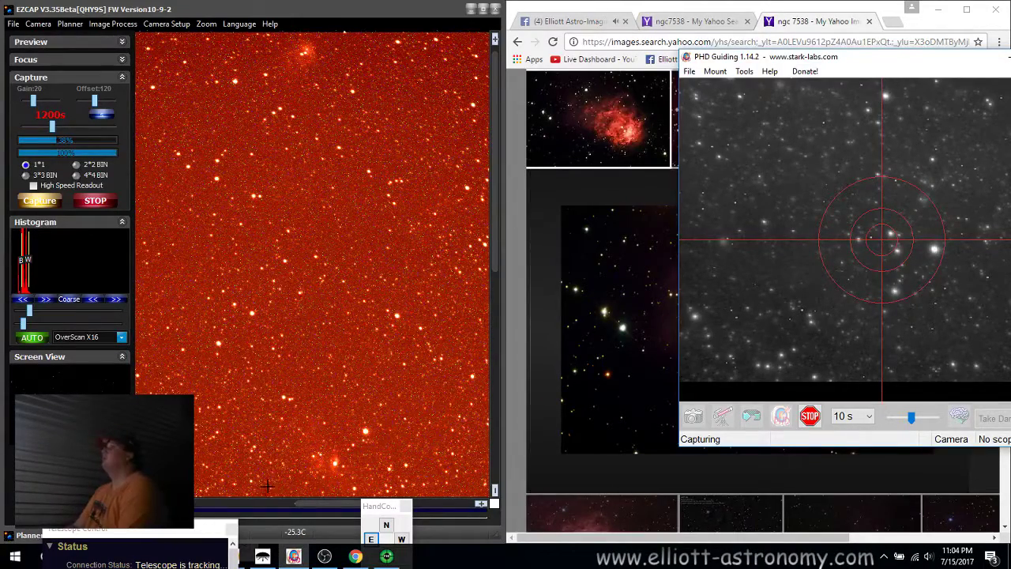
pyautogui.click(262, 557)
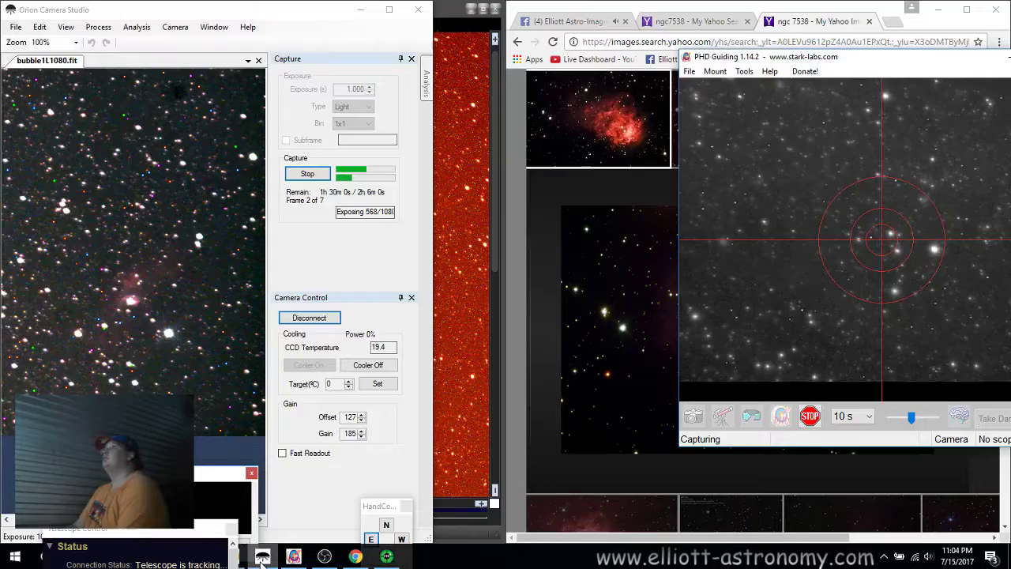
pyautogui.click(263, 557)
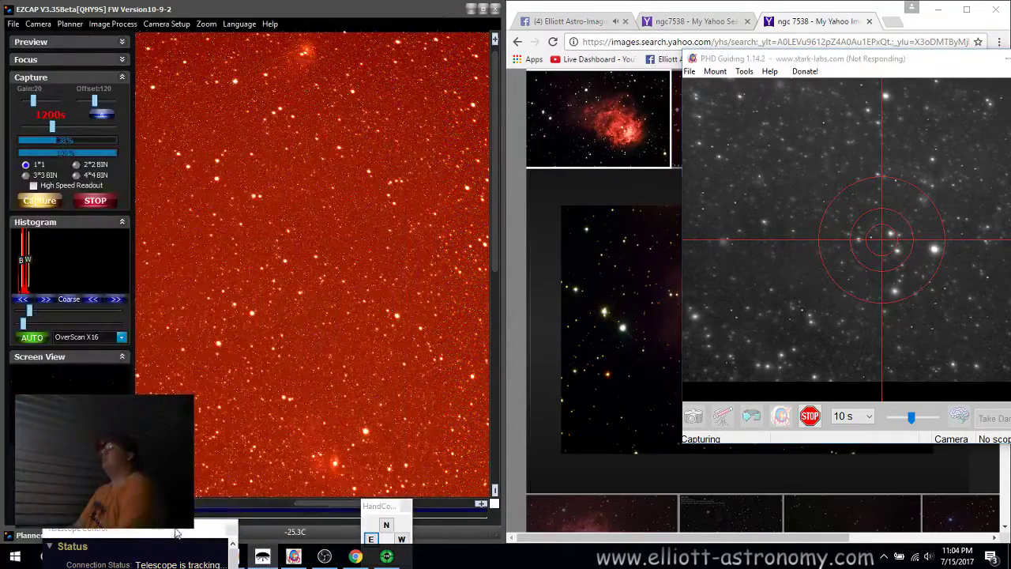
# Step: Move the Telescope Control window off the taskbar icons, and view the Bubble Nebula and M52 area in Starry Night before minimizing it
pyautogui.moveTo(130, 528); pyautogui.dragTo(632, 547)
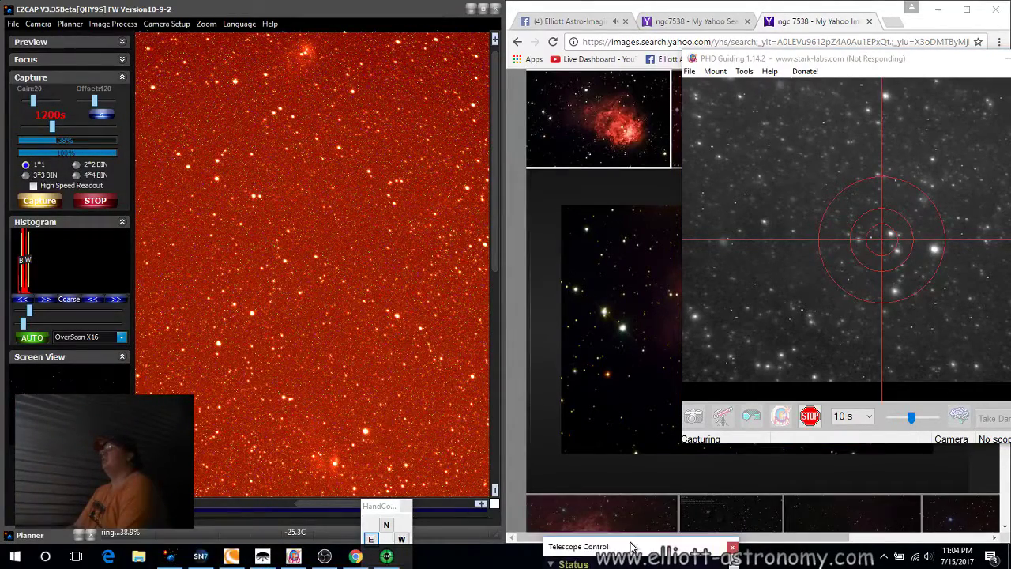
pyautogui.click(169, 556)
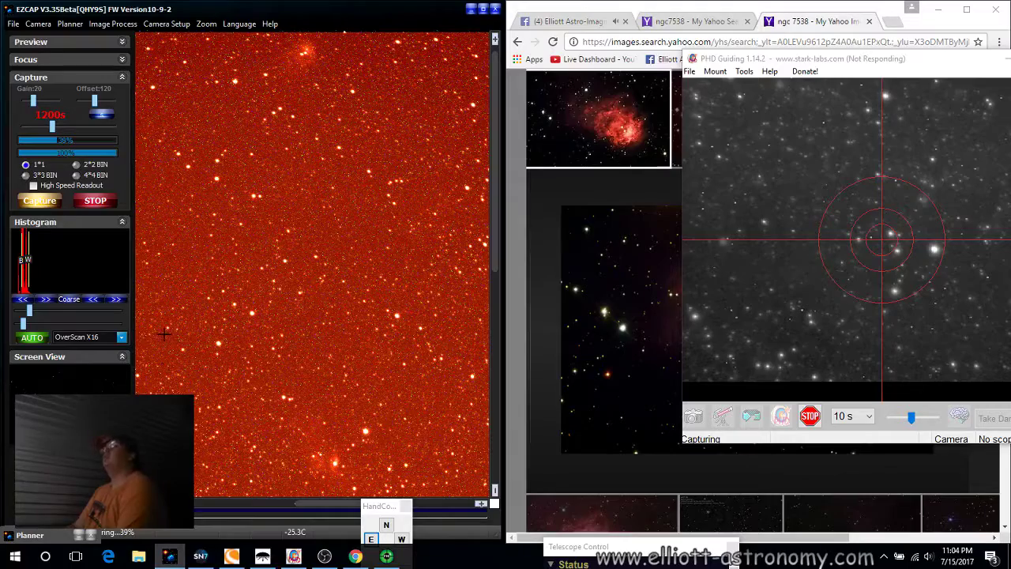
pyautogui.click(666, 6)
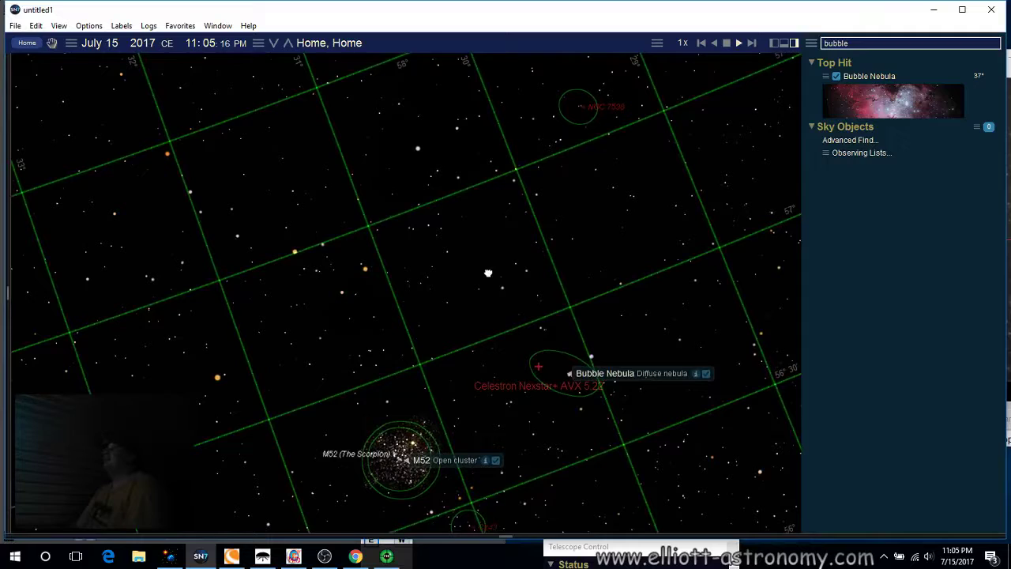
pyautogui.moveTo(494, 354)
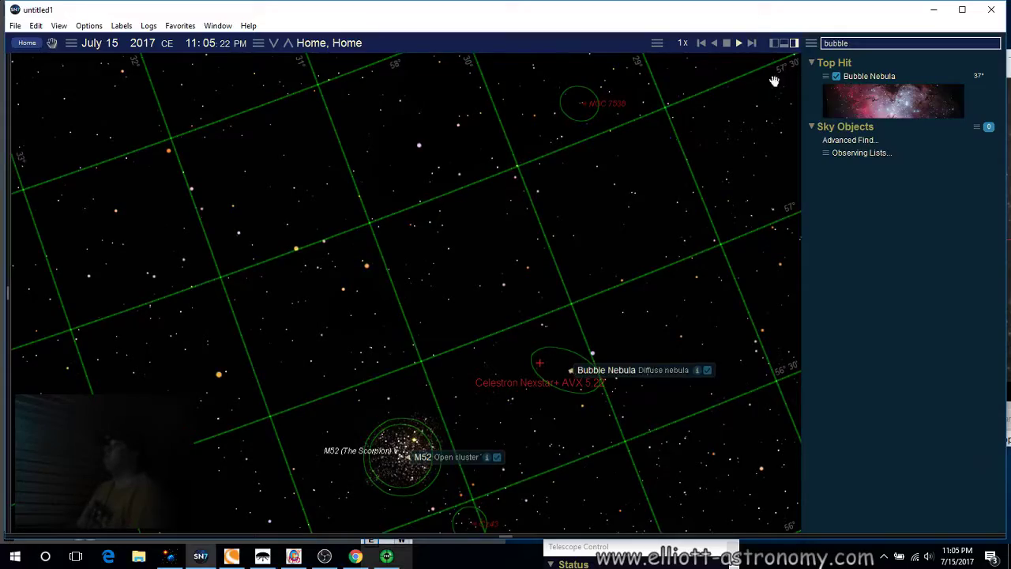
pyautogui.click(933, 10)
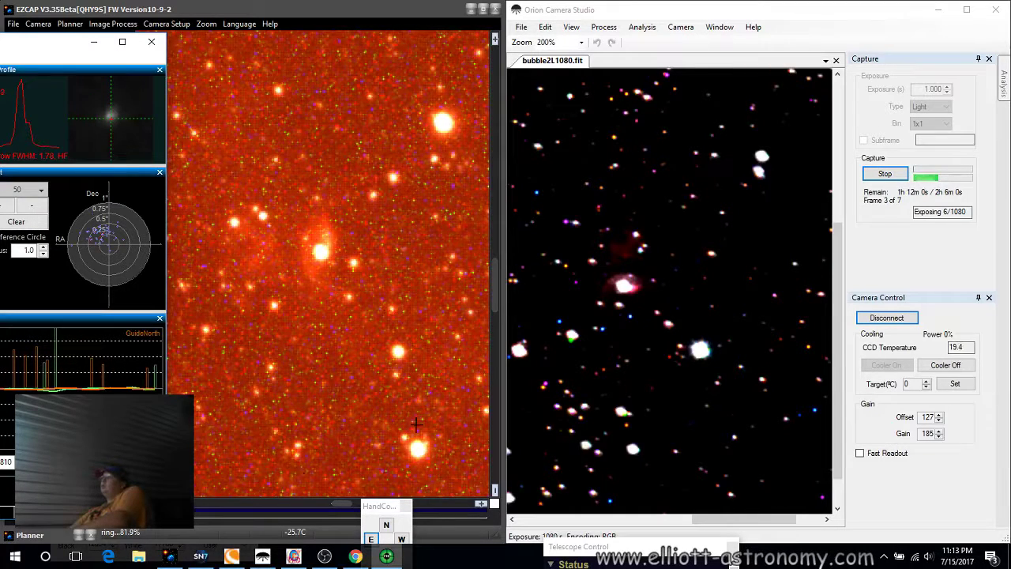
# Step: In Orion Camera Studio, place the Histogram window over bubble2L1080.fit and set its black level to 10746 and white level to 18543
pyautogui.click(782, 15)
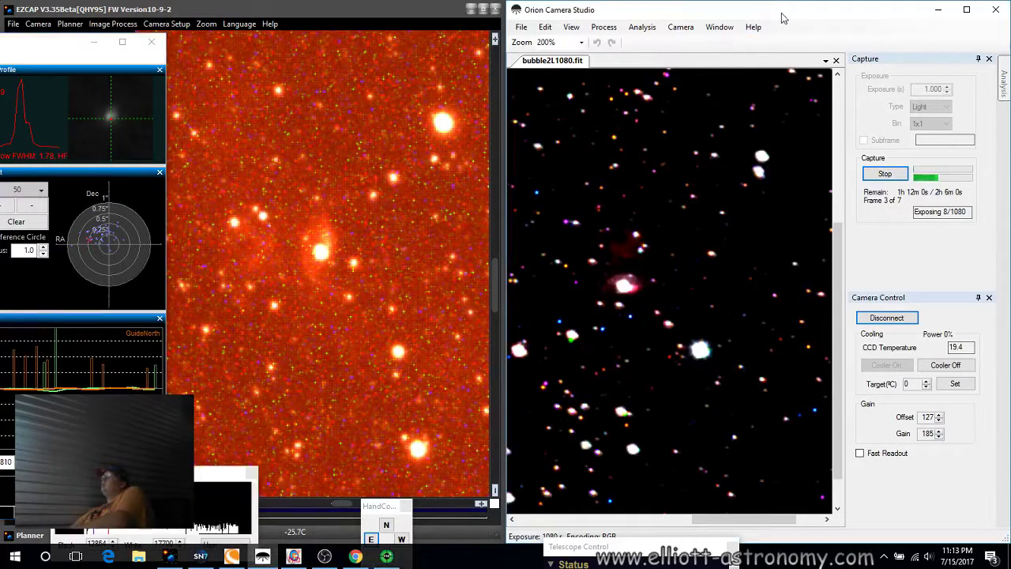
pyautogui.moveTo(161, 474); pyautogui.dragTo(697, 392)
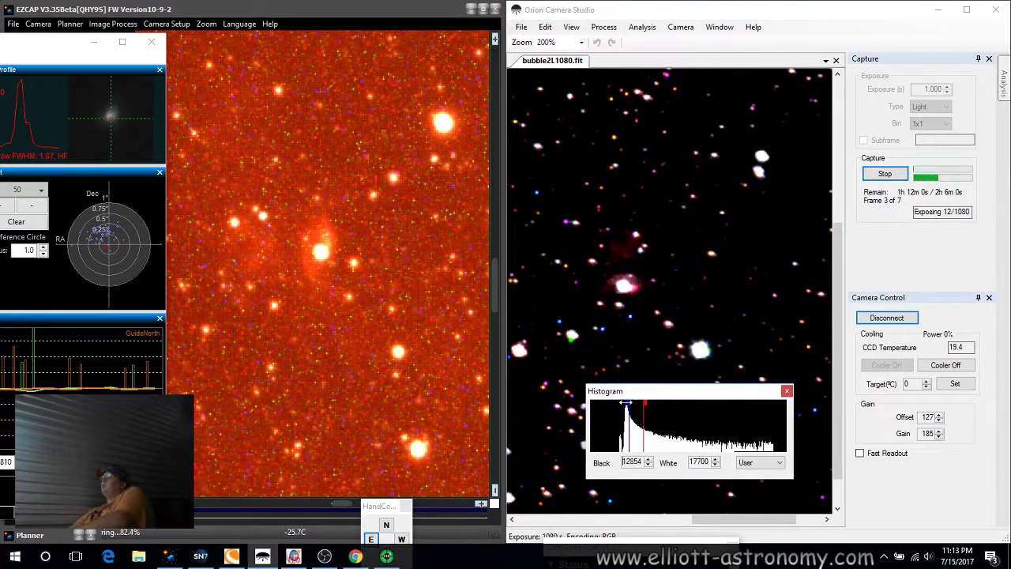
pyautogui.moveTo(621, 403); pyautogui.dragTo(618, 404)
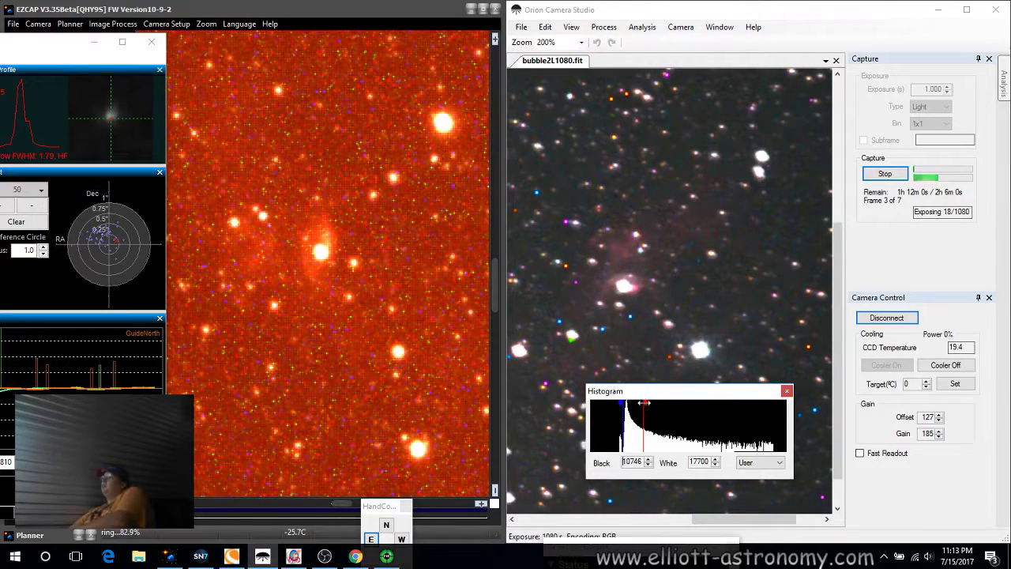
pyautogui.moveTo(645, 403); pyautogui.dragTo(642, 402)
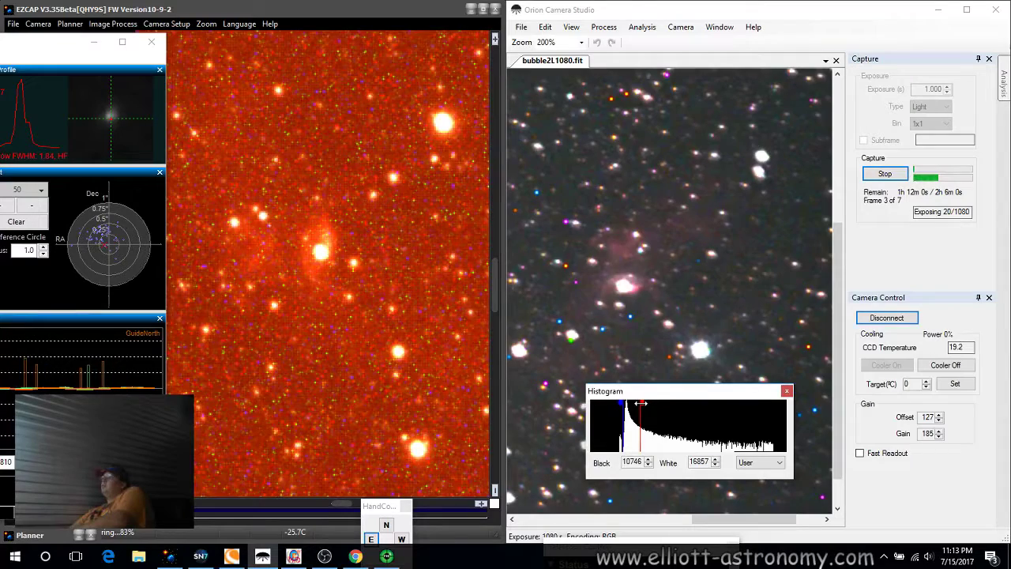
pyautogui.moveTo(641, 403); pyautogui.dragTo(648, 409)
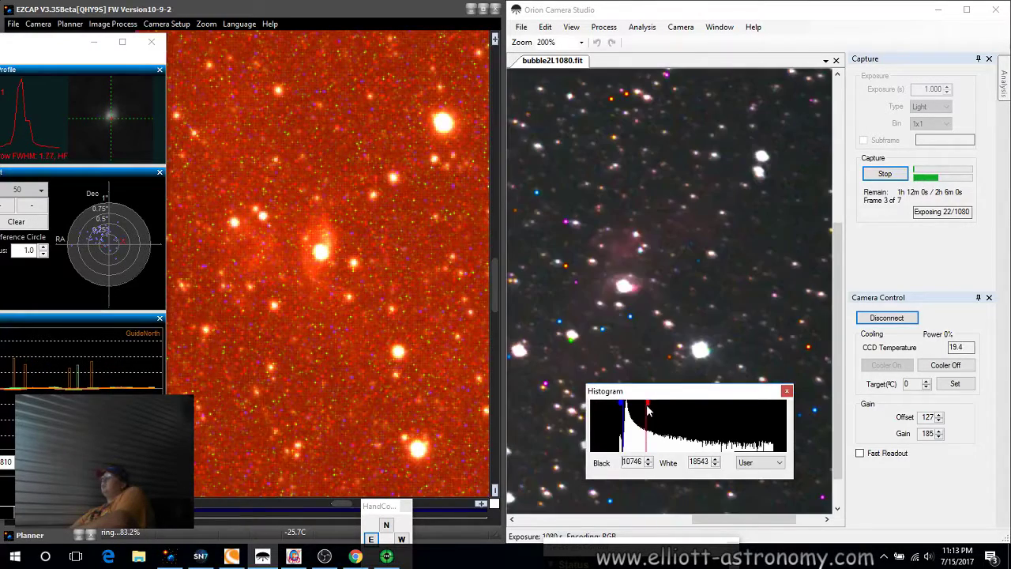
# Step: Inspect the Bubble Nebula in bubble2L1080.fit at 75% and 200% zoom, and shift the PHD2 window to show more of the guiding data
pyautogui.moveTo(508, 346); pyautogui.dragTo(563, 346)
pyautogui.scroll(-3, 604, 288)
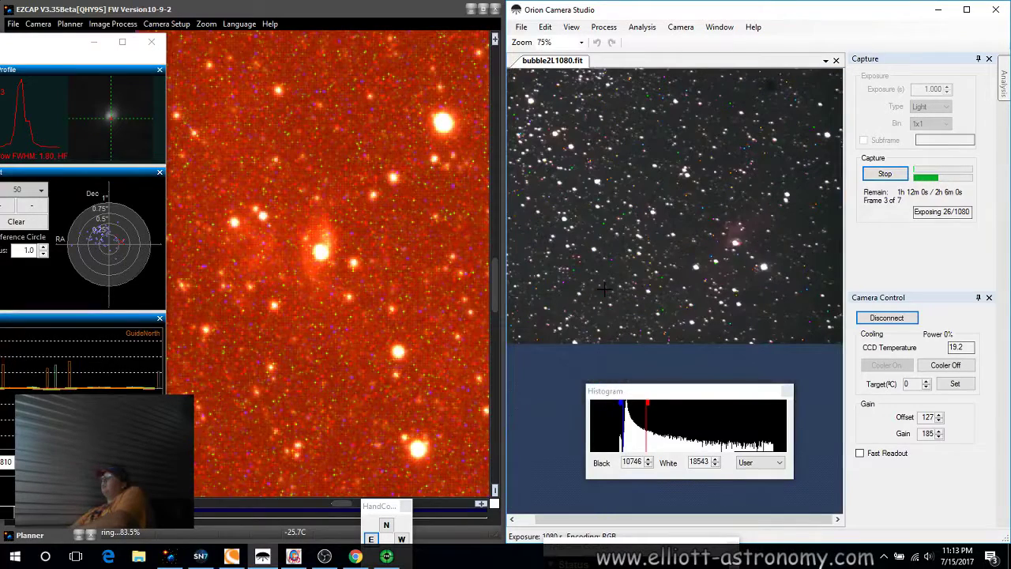
pyautogui.scroll(3, 747, 254)
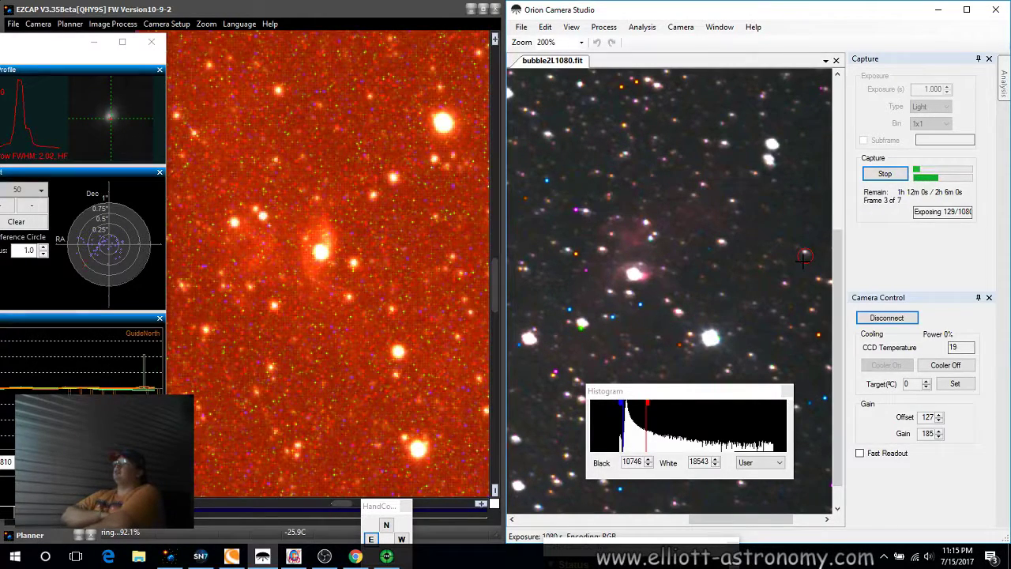
pyautogui.moveTo(24, 47); pyautogui.dragTo(72, 45)
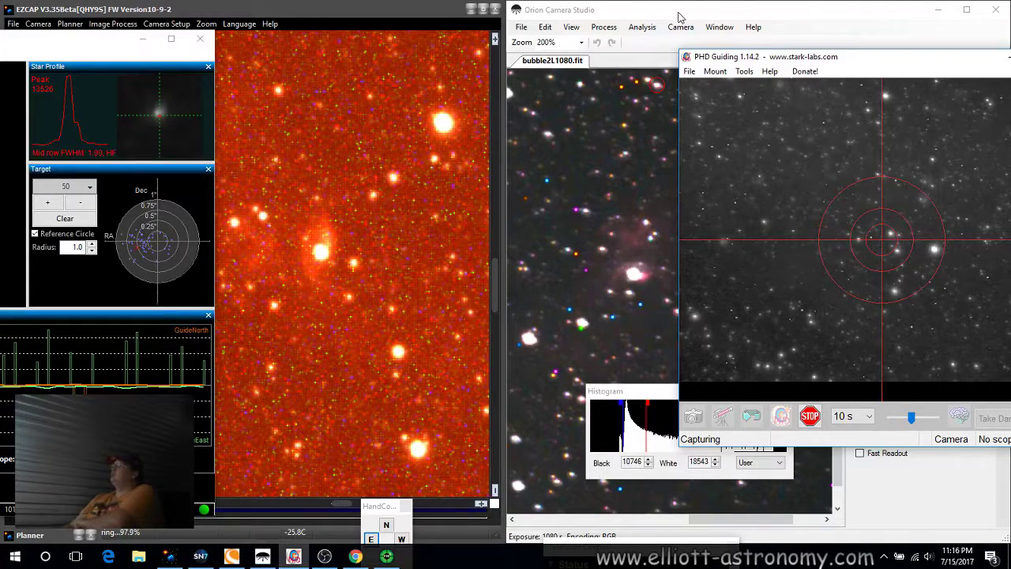
pyautogui.click(675, 15)
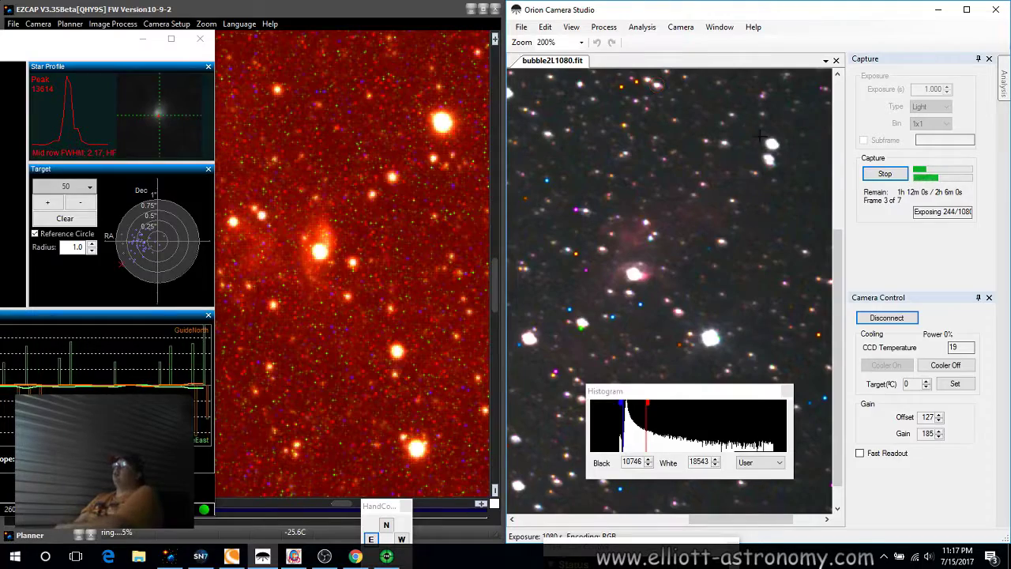
# Step: Maximize EZCAP, bring the Bubble Nebula nearer the middle of the view, and adjust the black and white stretch levels of the exposure
pyautogui.doubleClick(394, 14)
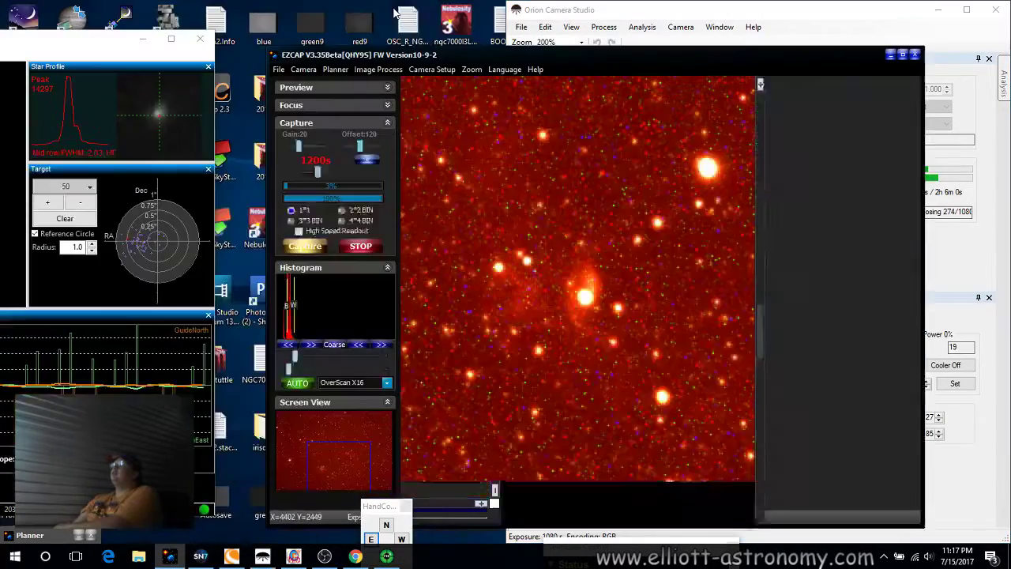
pyautogui.doubleClick(476, 55)
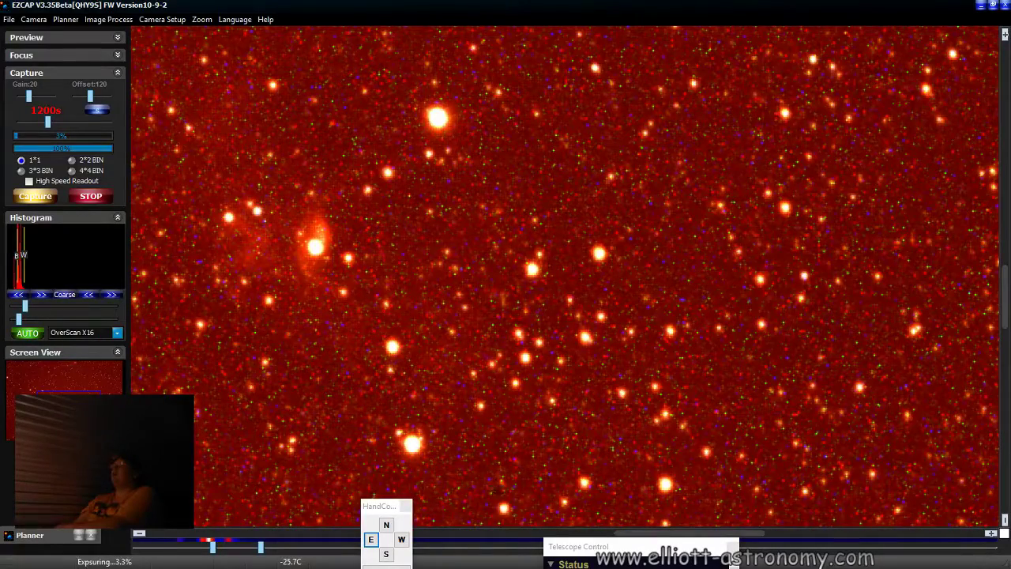
pyautogui.moveTo(649, 535); pyautogui.dragTo(611, 537)
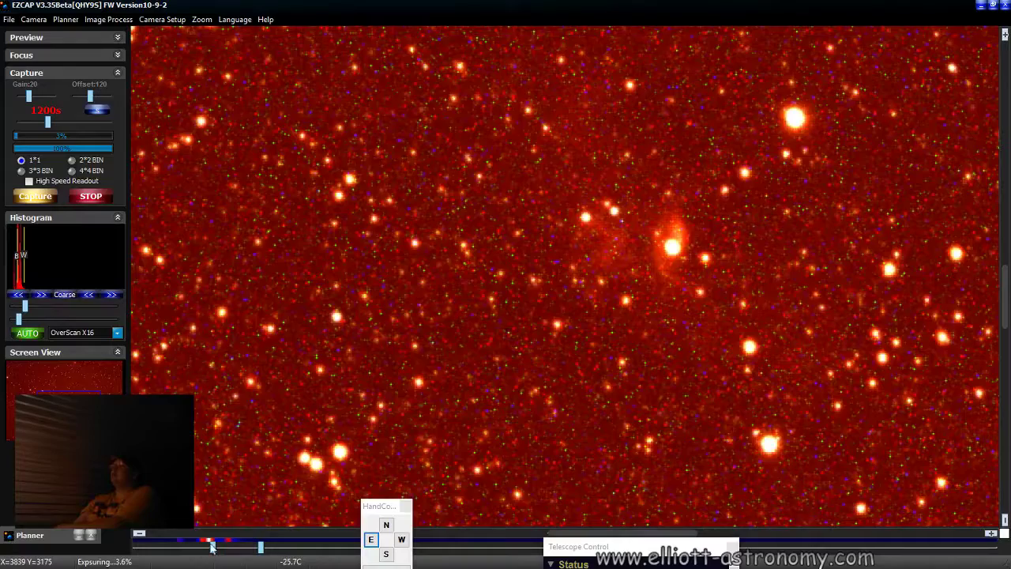
pyautogui.moveTo(213, 545); pyautogui.dragTo(248, 555)
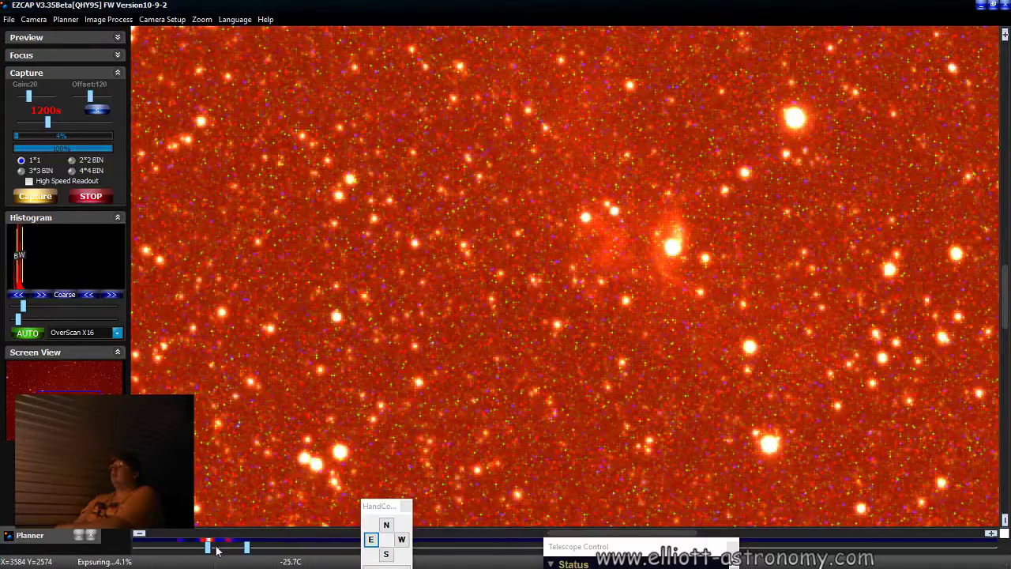
pyautogui.moveTo(207, 548); pyautogui.dragTo(212, 549)
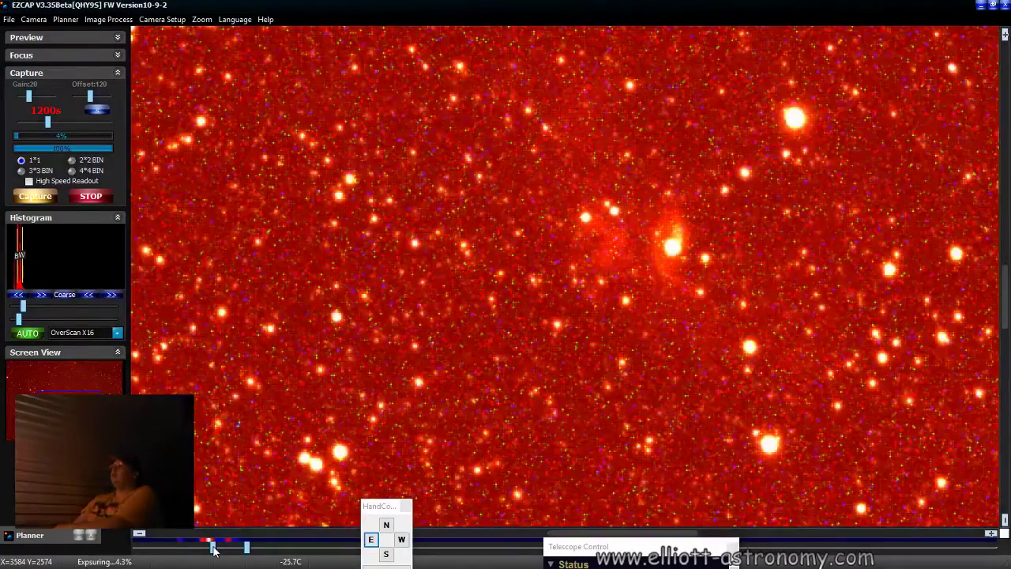
# Step: Fit the whole exposure to the window and view the Bubble Nebula together with M52
pyautogui.click(202, 19)
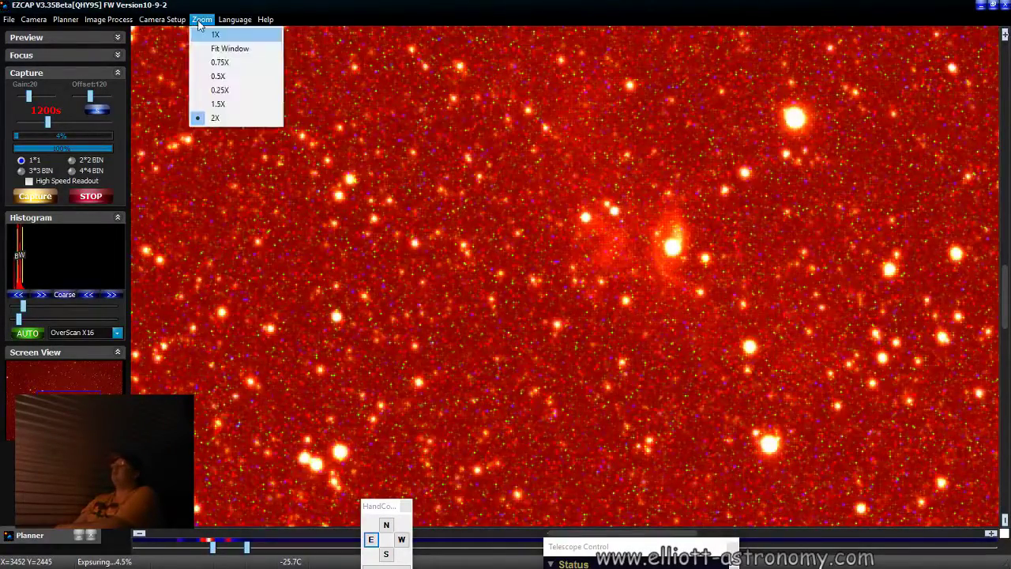
pyautogui.click(213, 44)
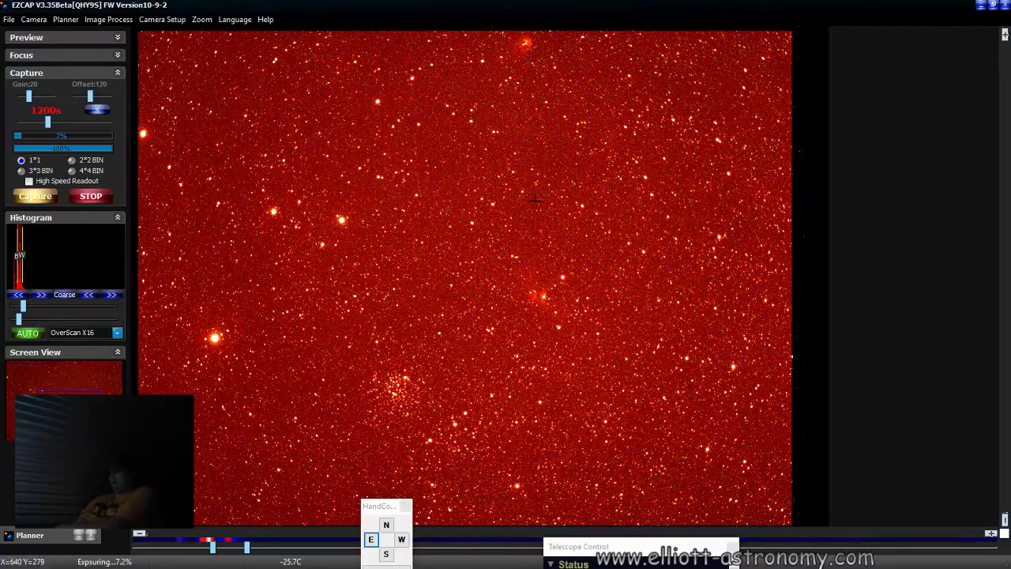
pyautogui.click(202, 19)
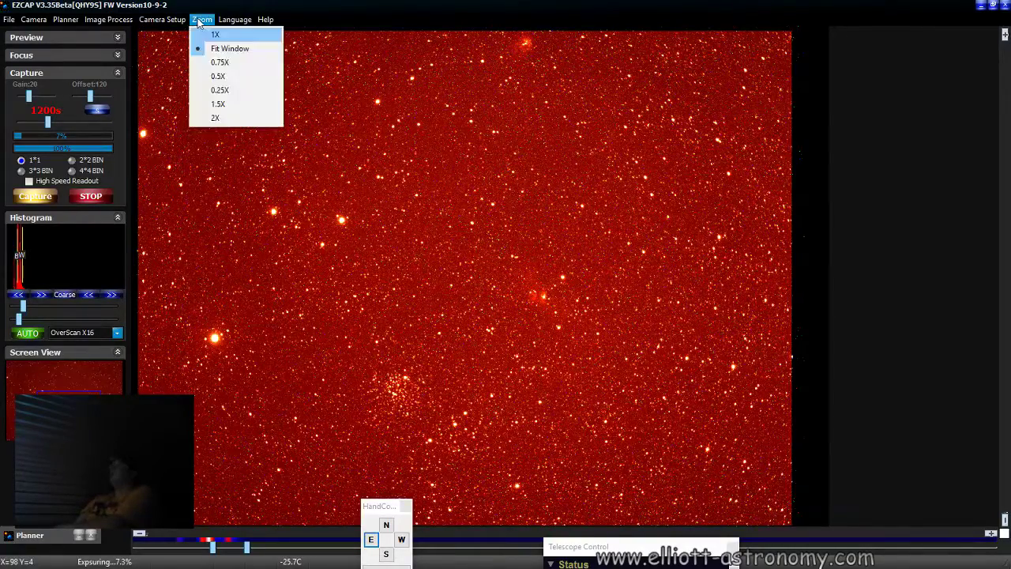
pyautogui.click(220, 90)
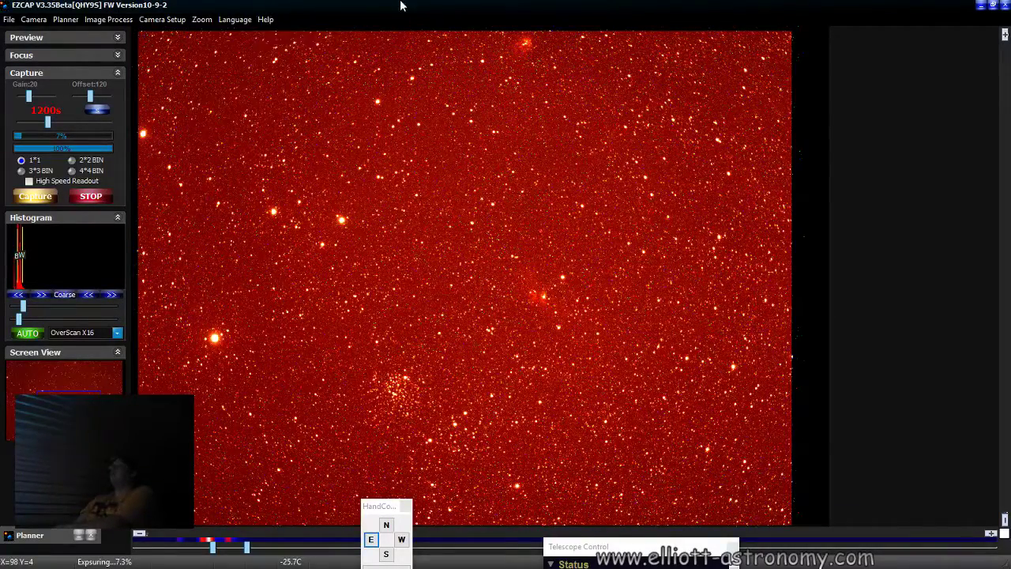
# Step: Clear EZCAP and Orion Camera Studio off the desktop, and open bubble-1-1200s-1-C0 from the 2017 folder in Nebulosity
pyautogui.click(993, 6)
pyautogui.click(886, 49)
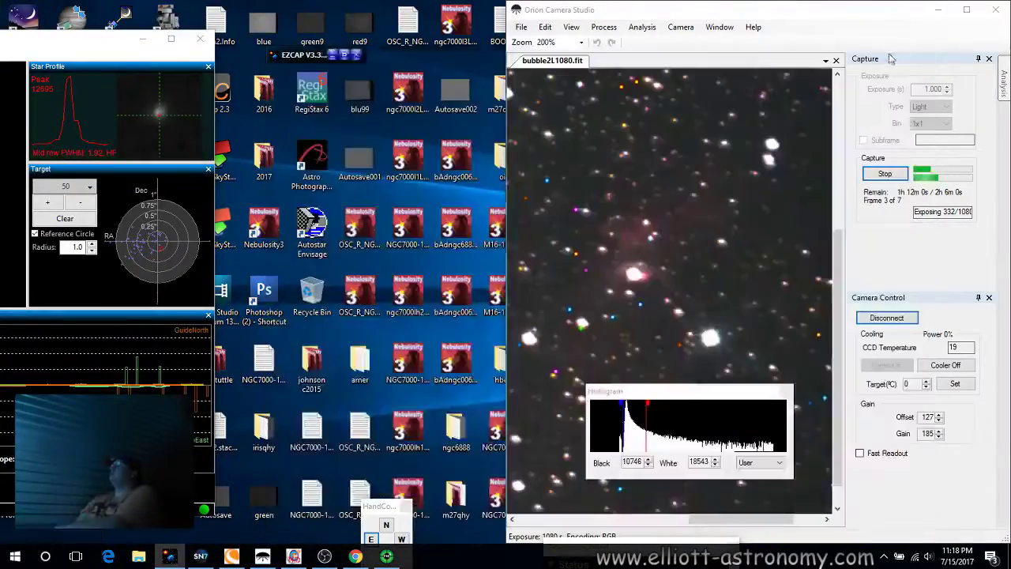
pyautogui.click(937, 10)
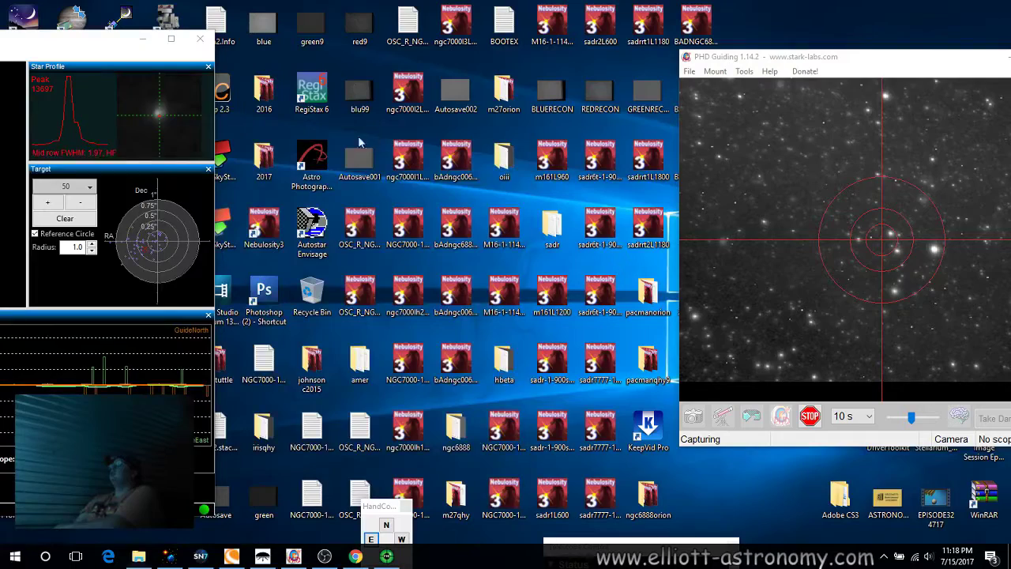
pyautogui.click(138, 556)
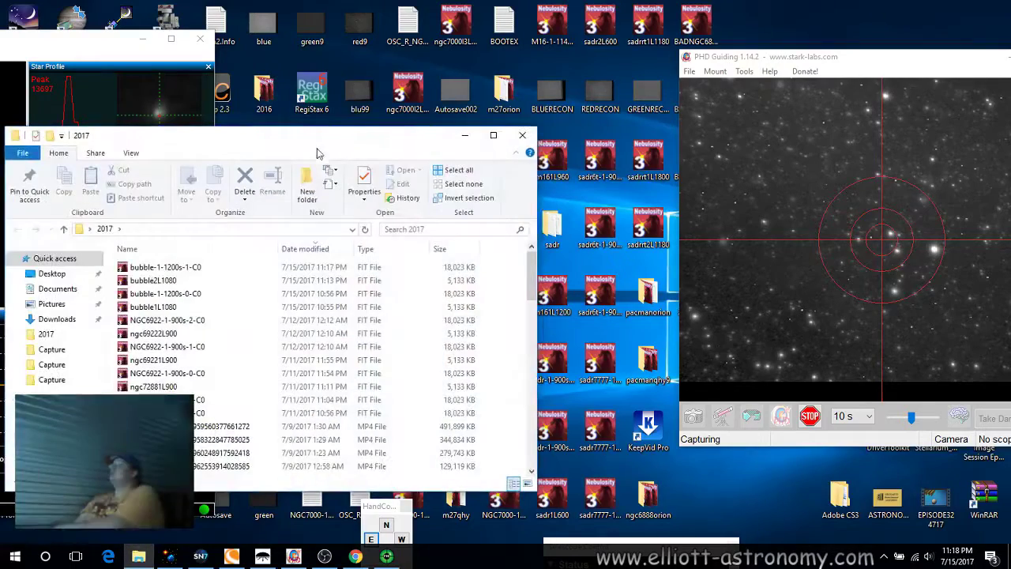
pyautogui.click(192, 273)
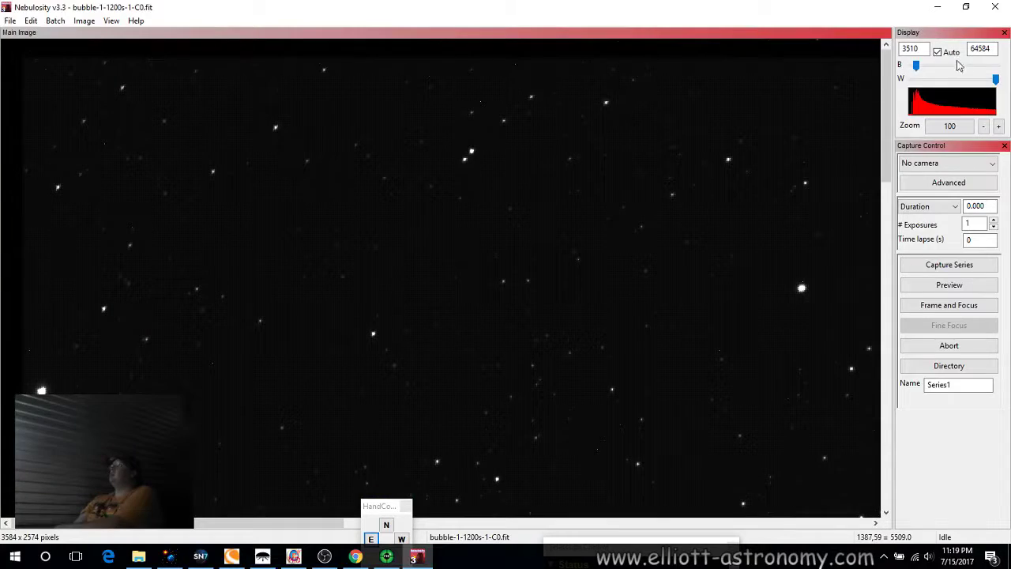
# Step: Turn off automatic display scaling, set the white level to 11651, and show the exposure at 33% zoom
pyautogui.click(943, 53)
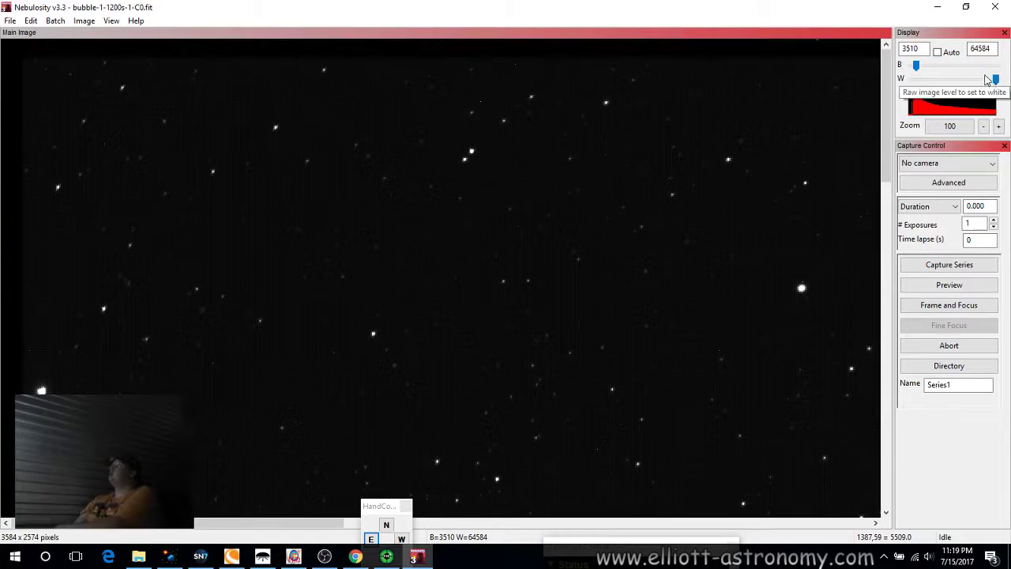
pyautogui.moveTo(994, 82); pyautogui.dragTo(928, 82)
pyautogui.click(983, 126)
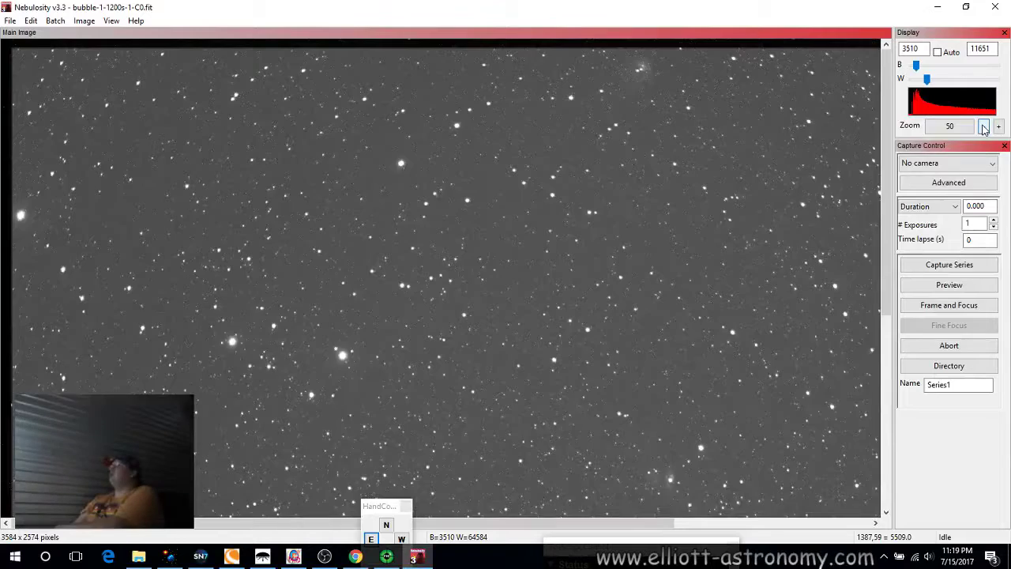
pyautogui.click(984, 126)
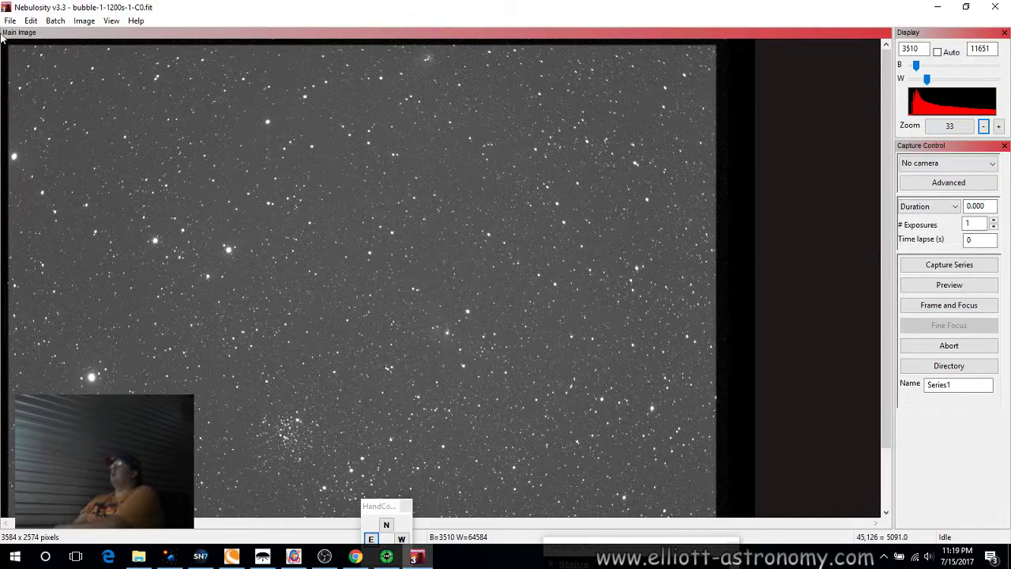
# Step: Extract the R channel from bubble-1-1200s-1-C0.fit using the RGB camera line-filter option
pyautogui.click(82, 20)
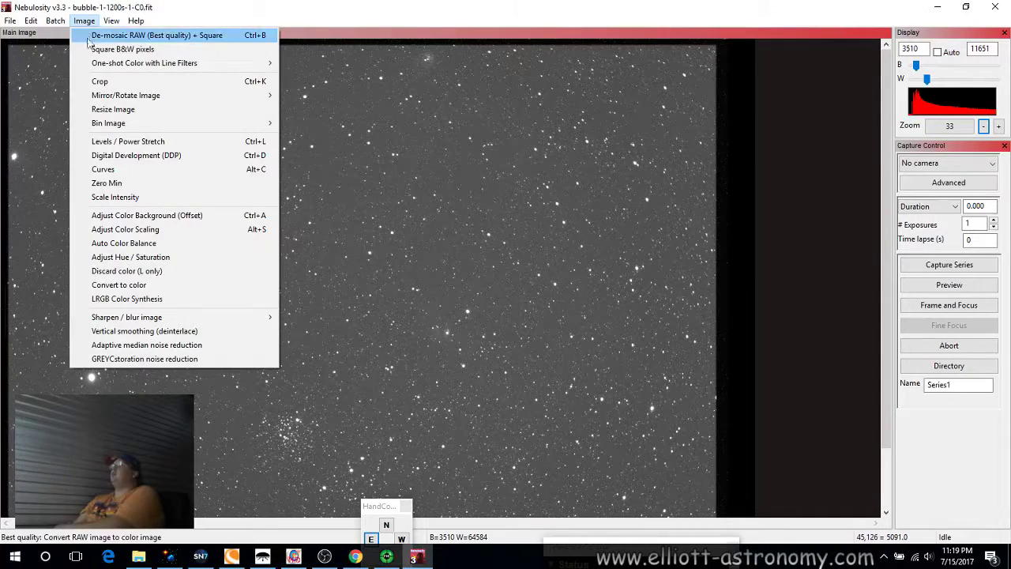
pyautogui.moveTo(119, 65)
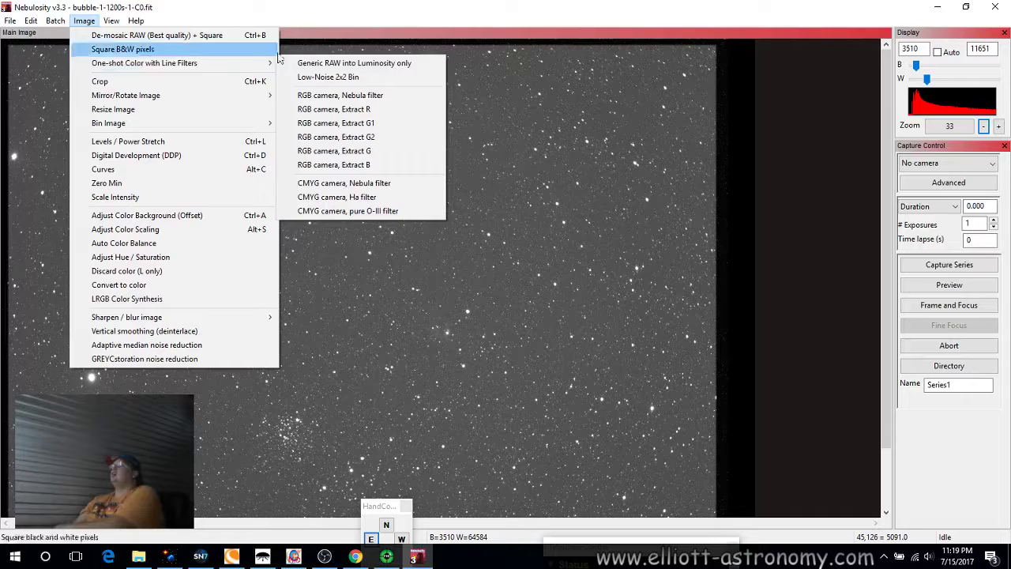
pyautogui.click(349, 109)
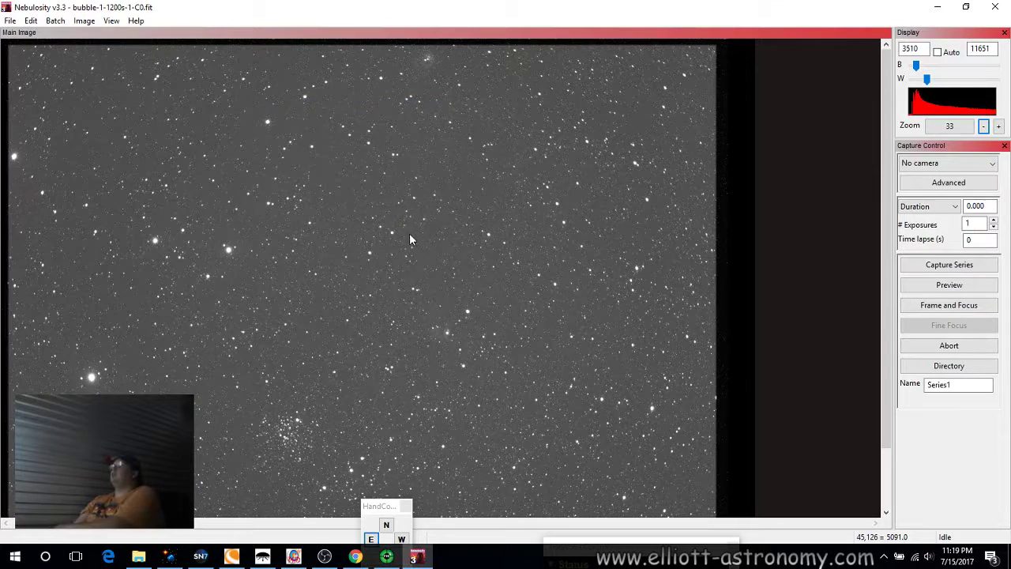
pyautogui.click(190, 193)
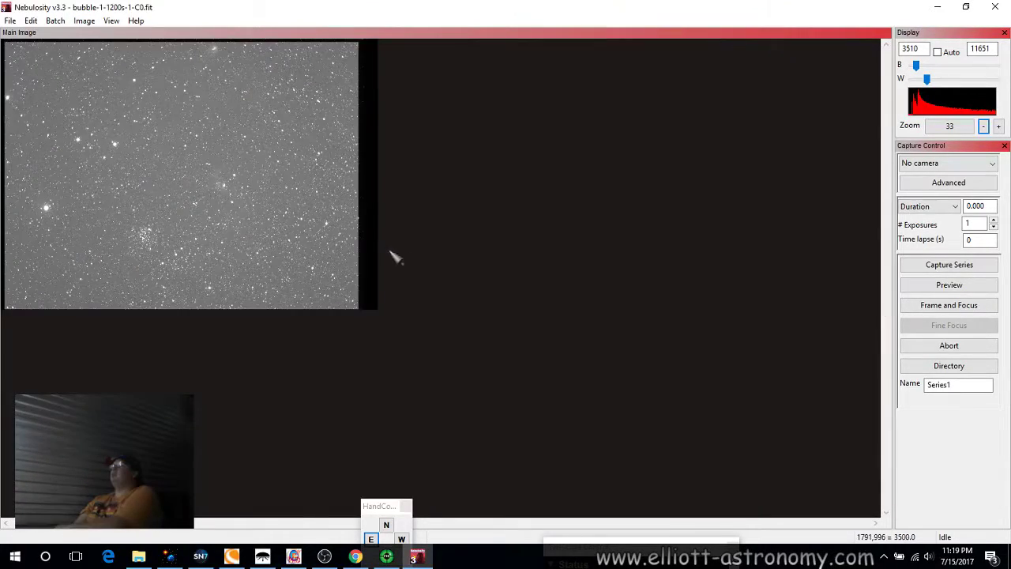
# Step: Enlarge the Bubble Nebula to 200% and set the display's black level to 6311 and white level to 11165
pyautogui.click(998, 127)
pyautogui.click(997, 126)
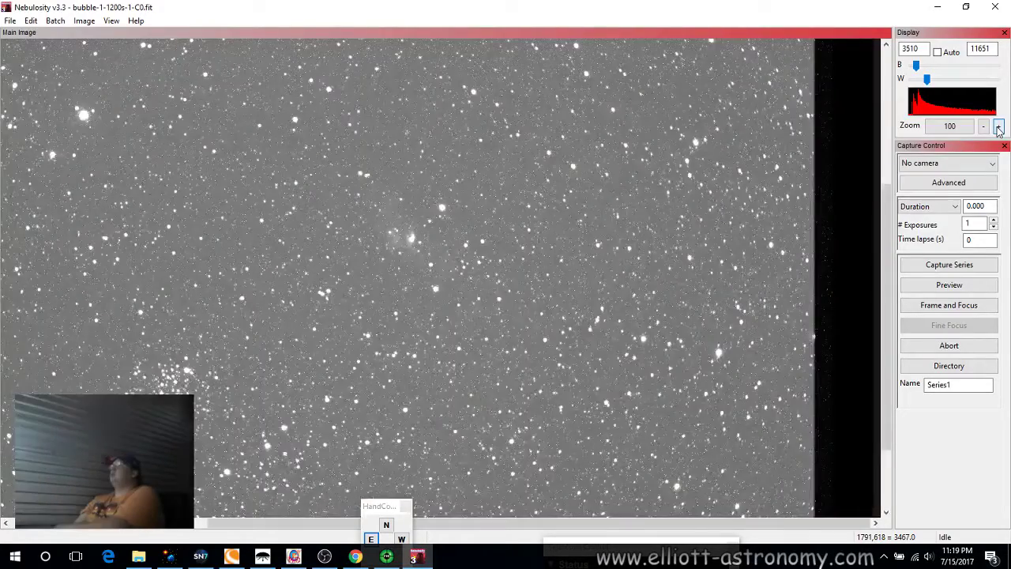
pyautogui.click(998, 127)
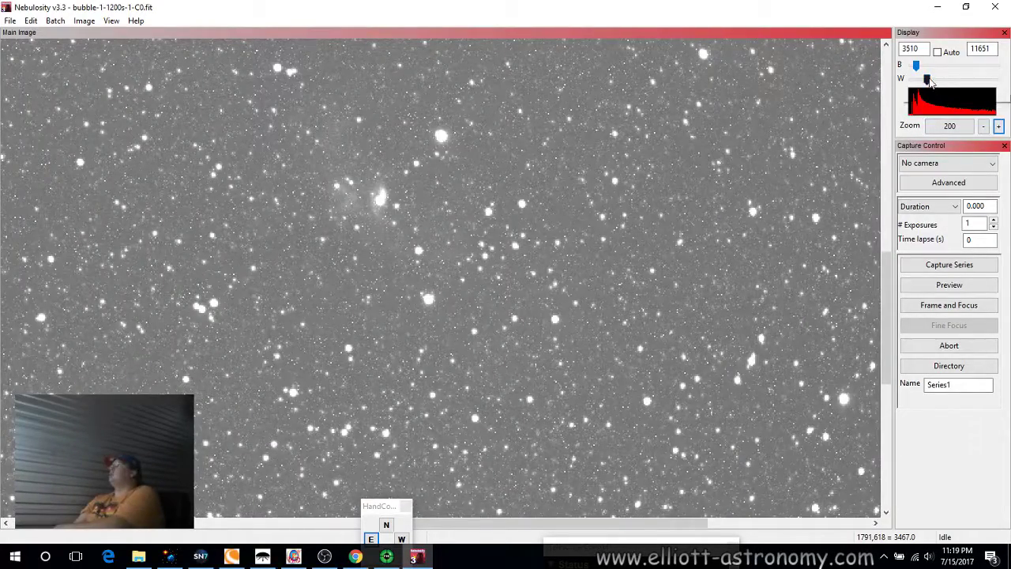
pyautogui.moveTo(926, 82); pyautogui.dragTo(934, 83)
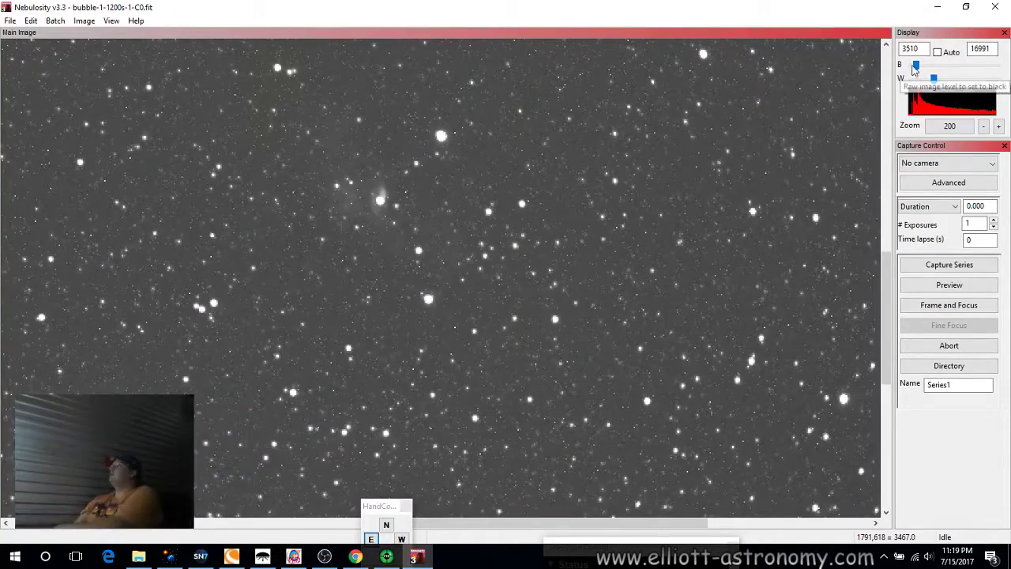
pyautogui.click(919, 66)
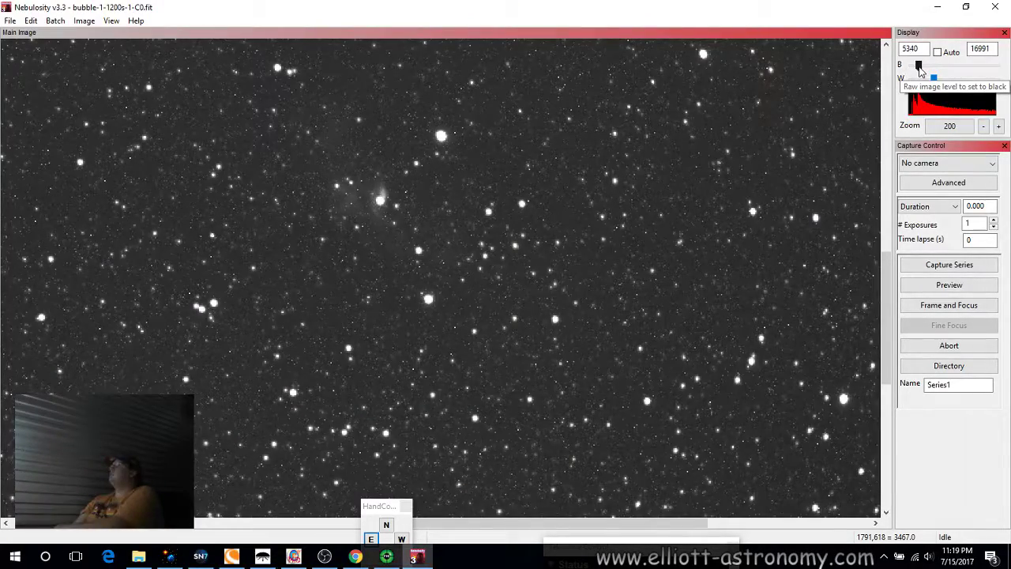
pyautogui.click(920, 67)
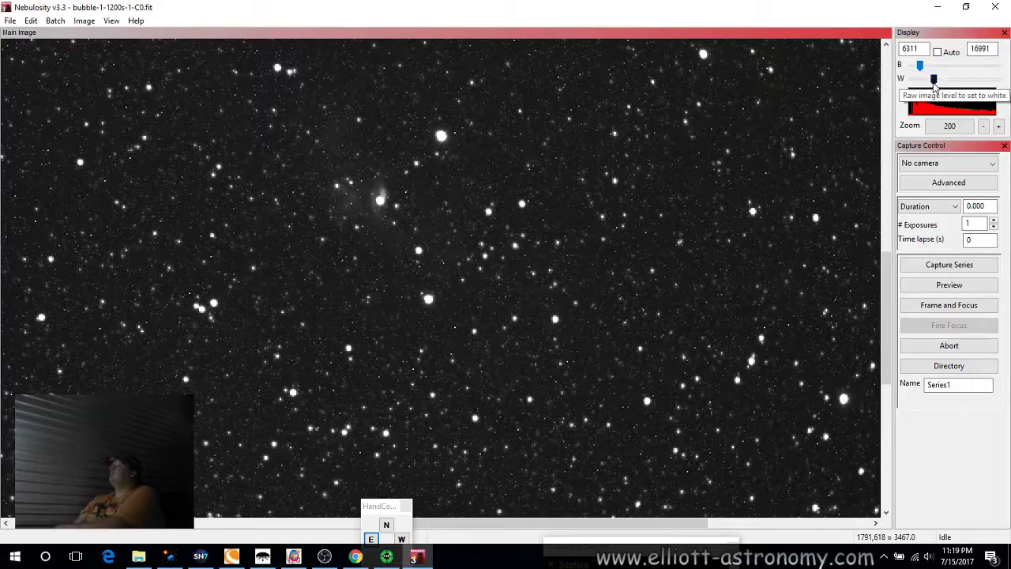
pyautogui.click(929, 82)
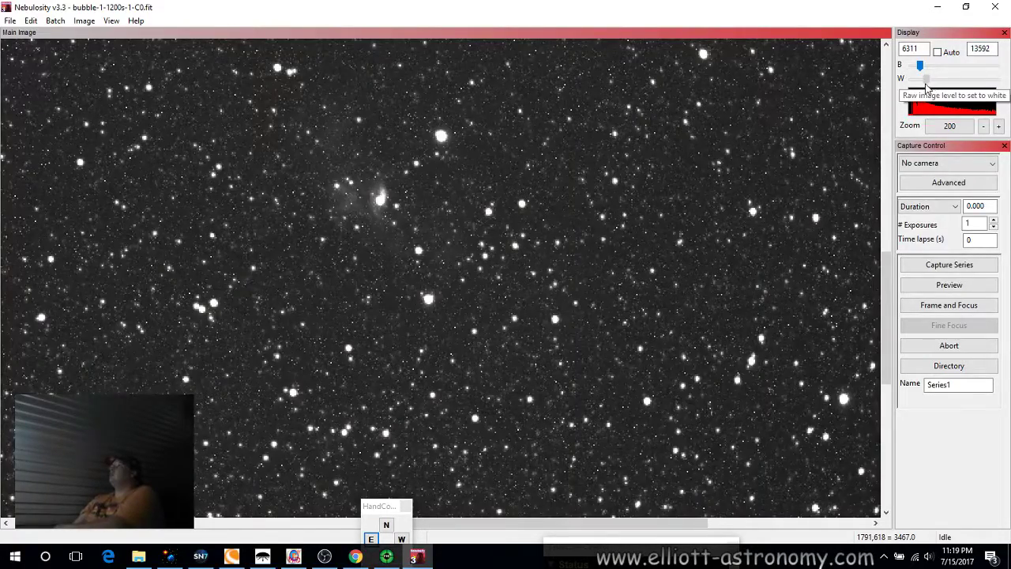
pyautogui.click(926, 82)
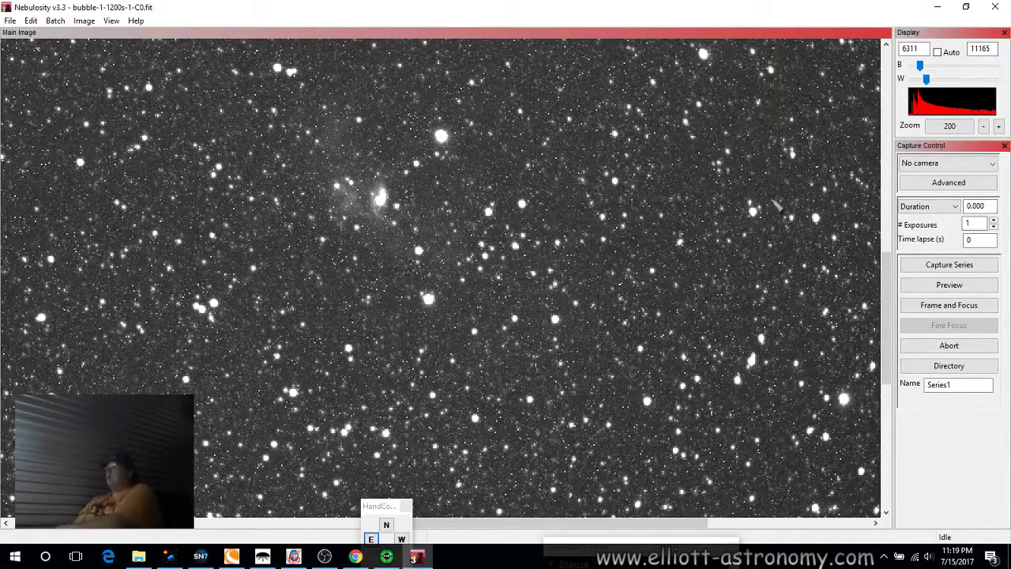
# Step: Examine the extracted exposure at 50% zoom and inspect the stars near the Bubble Nebula at 400%
pyautogui.click(983, 126)
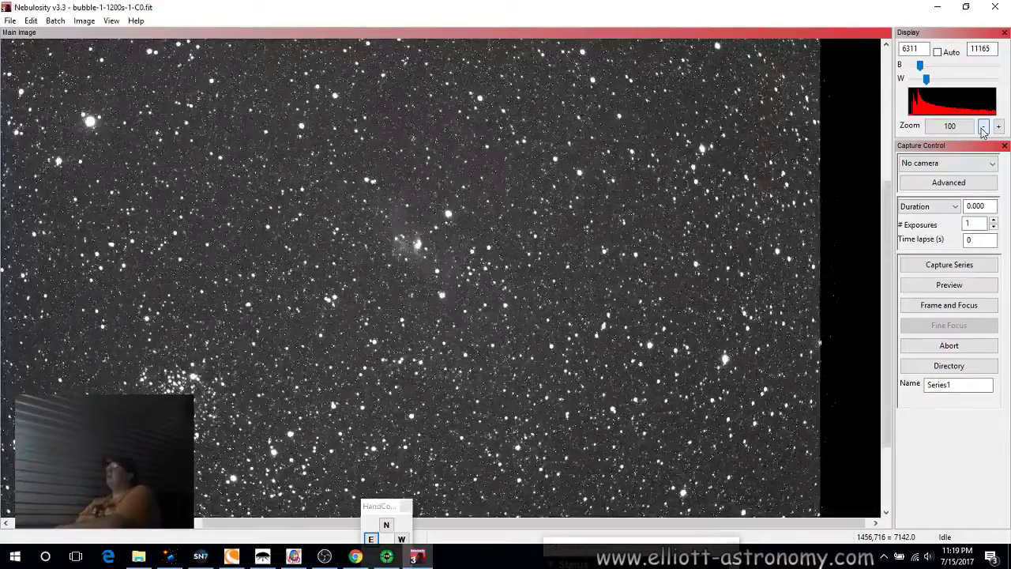
pyautogui.click(984, 126)
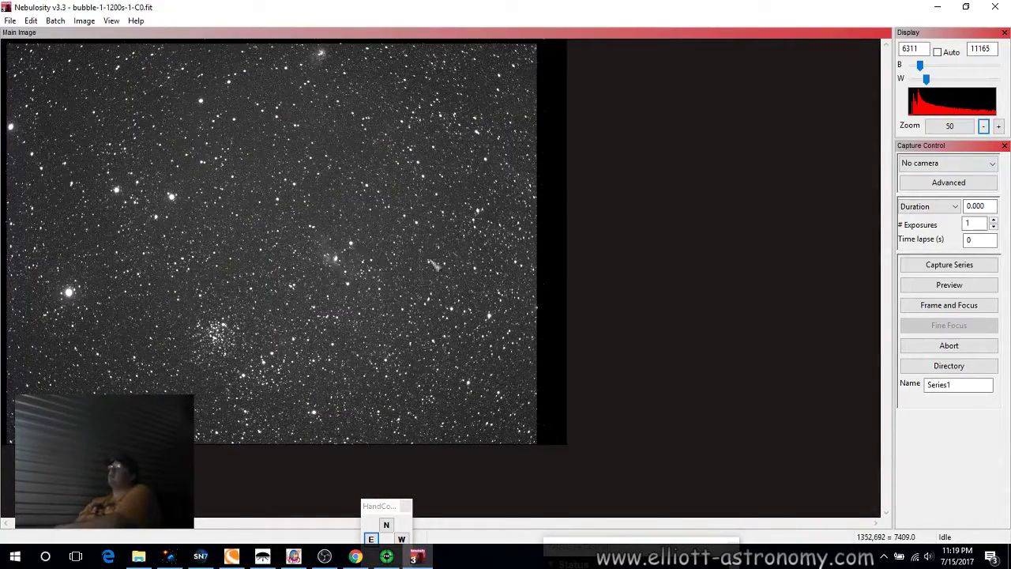
pyautogui.click(999, 126)
pyautogui.click(998, 126)
pyautogui.click(998, 126)
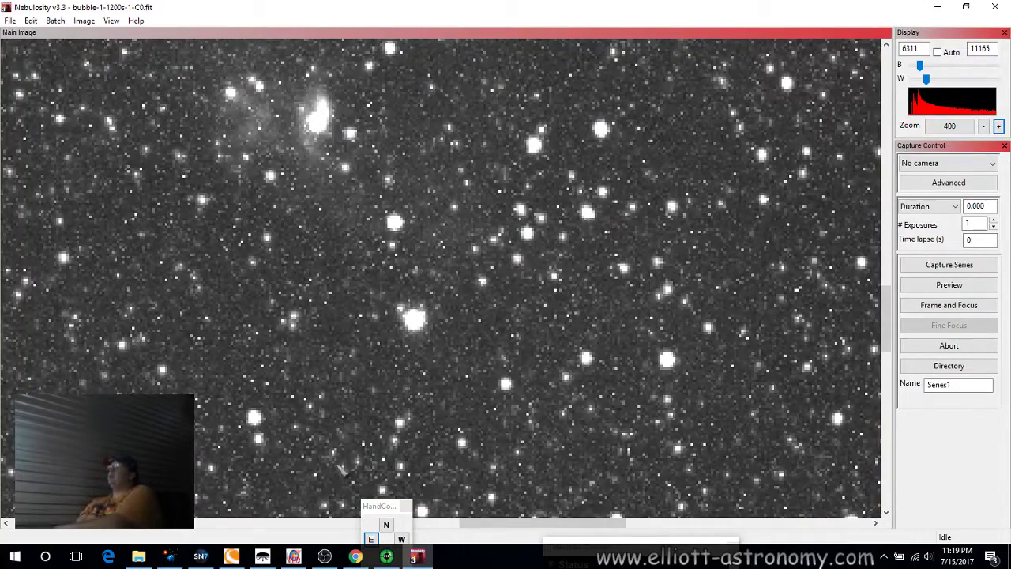
pyautogui.moveTo(462, 523); pyautogui.dragTo(412, 533)
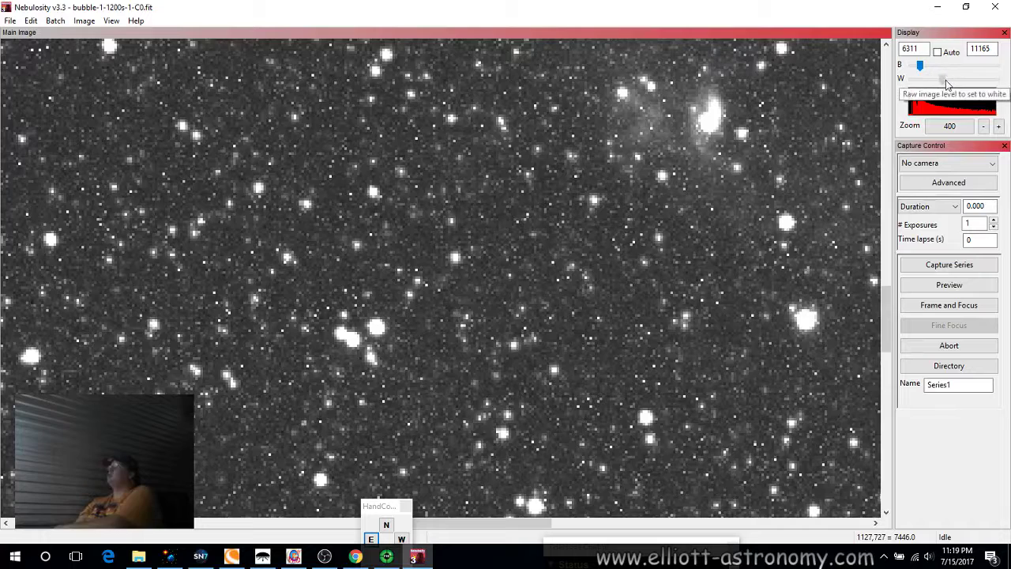
# Step: Set the white level to 26699, inspect the stars at 400% and 100% zoom, and close Nebulosity
pyautogui.moveTo(928, 79); pyautogui.dragTo(946, 79)
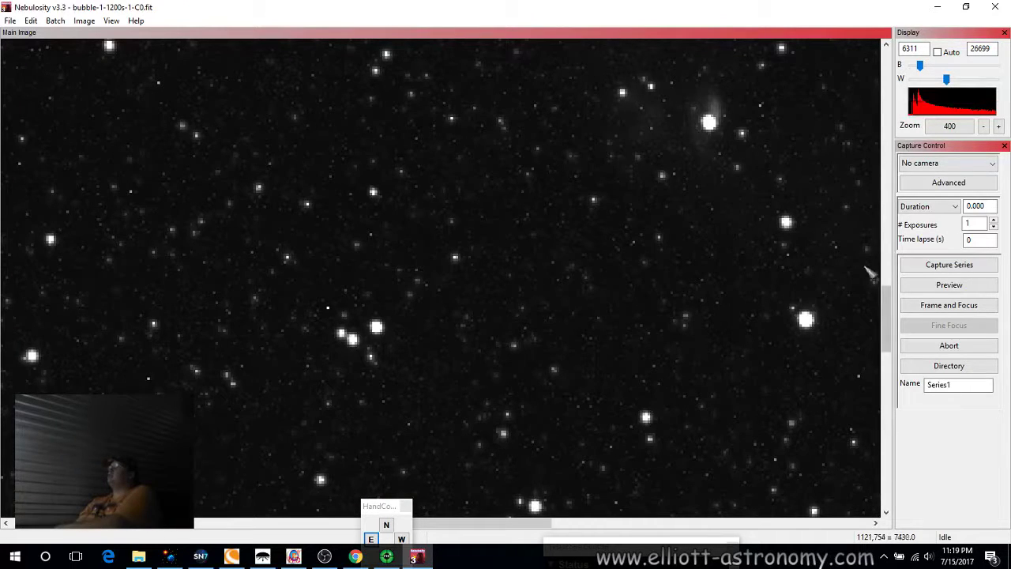
pyautogui.scroll(3, 895, 296)
pyautogui.scroll(-4, 895, 295)
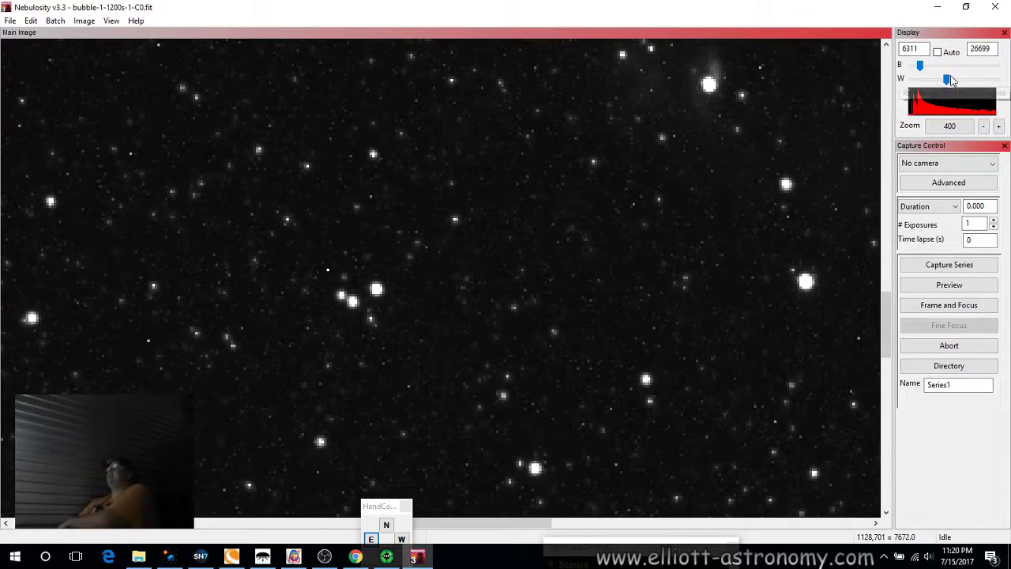
pyautogui.click(984, 126)
pyautogui.click(983, 126)
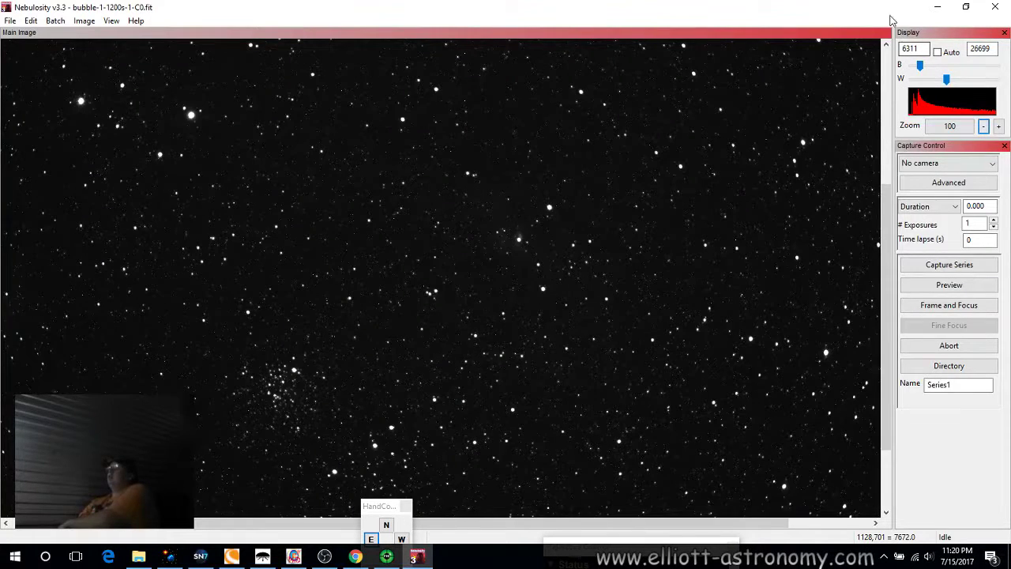
pyautogui.click(994, 7)
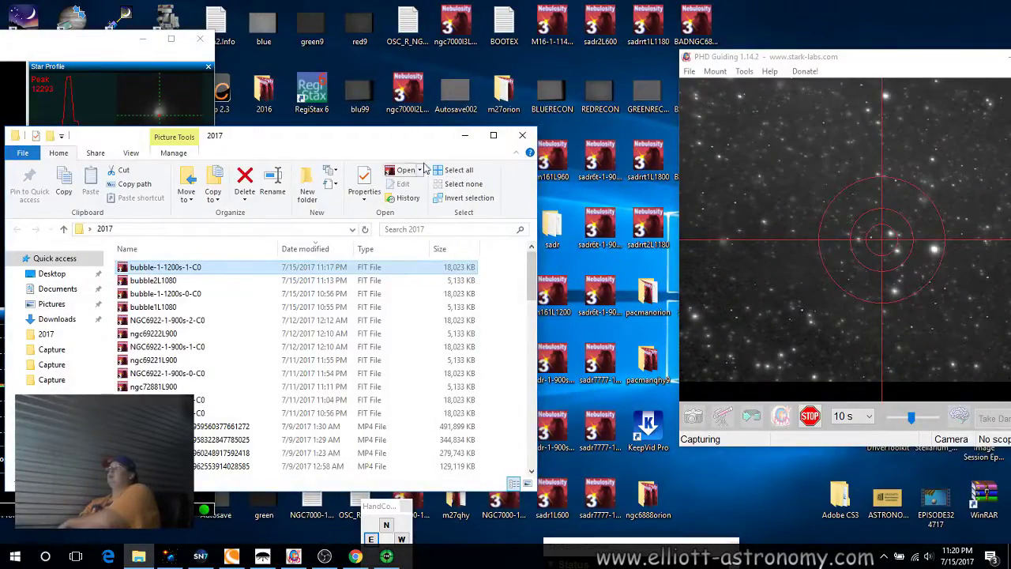
# Step: Minimize the 2017 folder, bring EZCAP and Orion Camera Studio back side by side, and set EZCAP's zoom to 1.5X
pyautogui.click(464, 135)
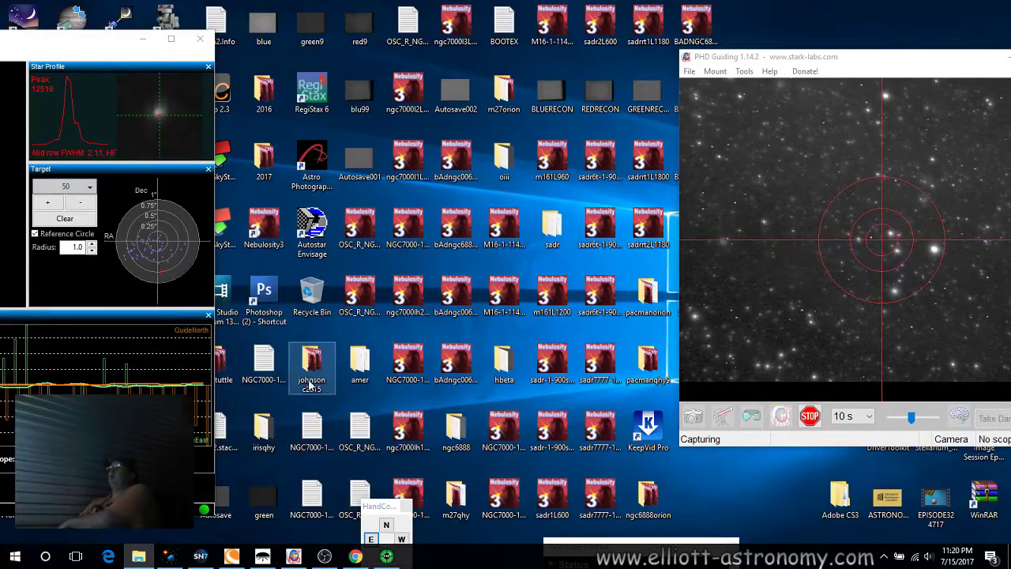
pyautogui.click(168, 44)
pyautogui.moveTo(168, 44); pyautogui.dragTo(604, 38)
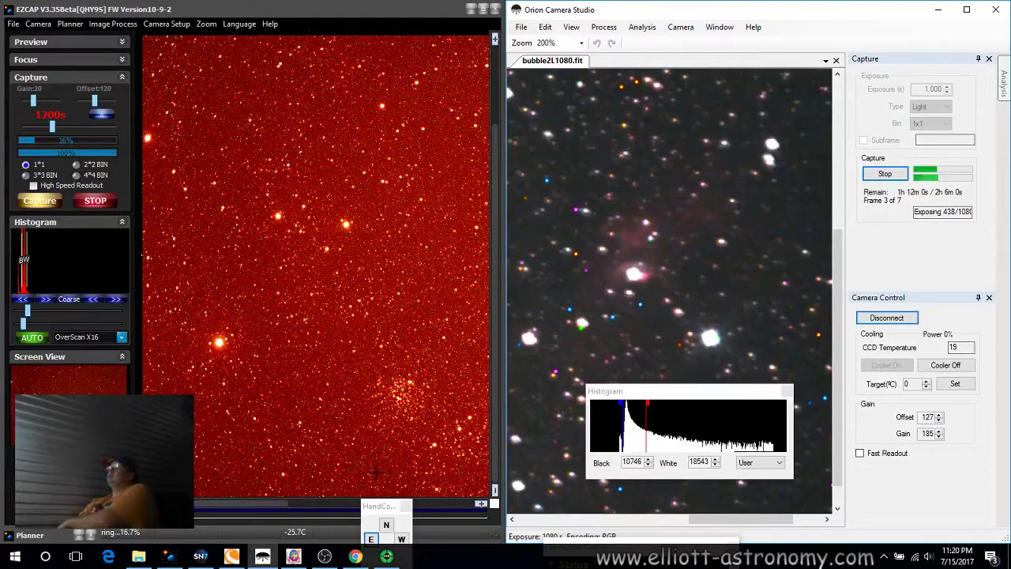
pyautogui.click(207, 24)
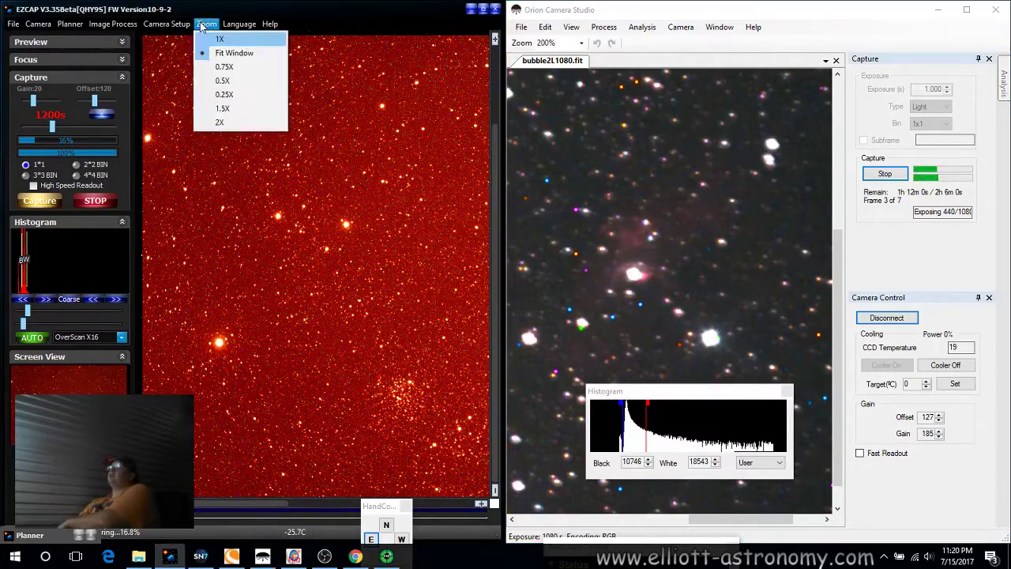
pyautogui.click(221, 108)
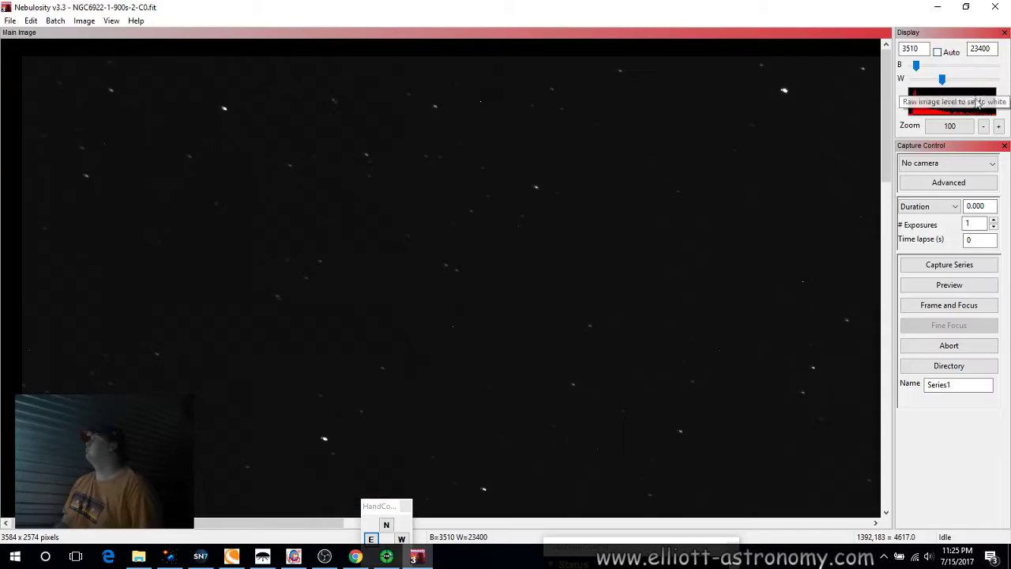
# Step: View NGC6922-1-900s-2-C0.fit in Nebulosity at a reduced zoom, and return to the 2017 folder
pyautogui.click(984, 127)
pyautogui.click(985, 126)
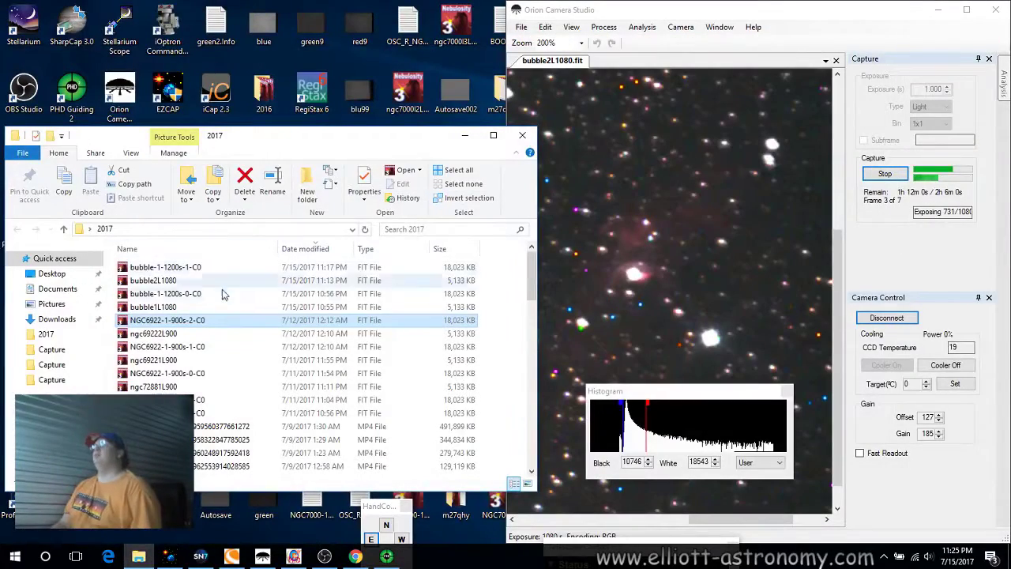
# Step: View ngc69222L900.fit full screen in Nebulosity with the black level at 17961 and white level at 26699, then close it
pyautogui.doubleClick(189, 333)
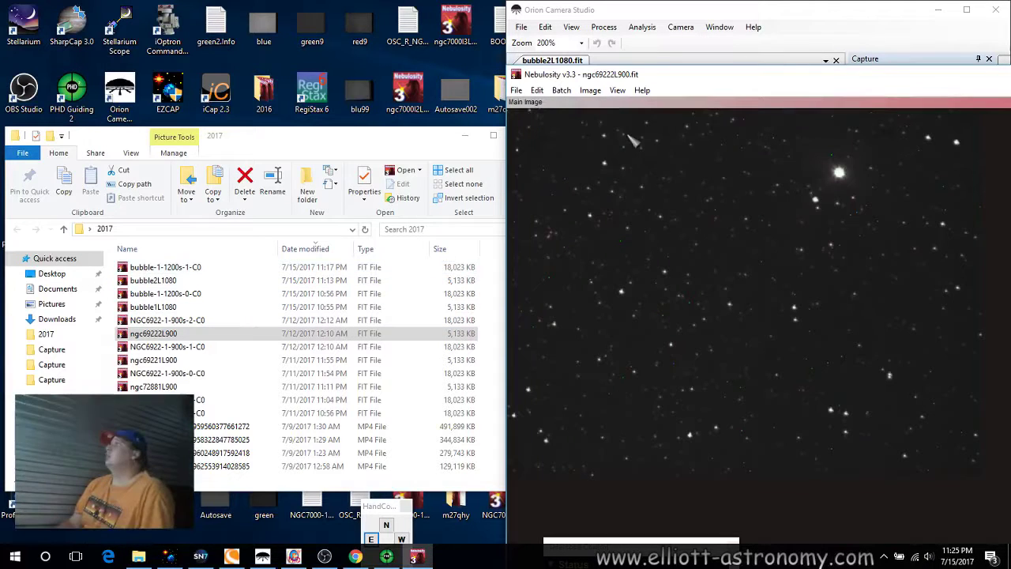
pyautogui.doubleClick(743, 75)
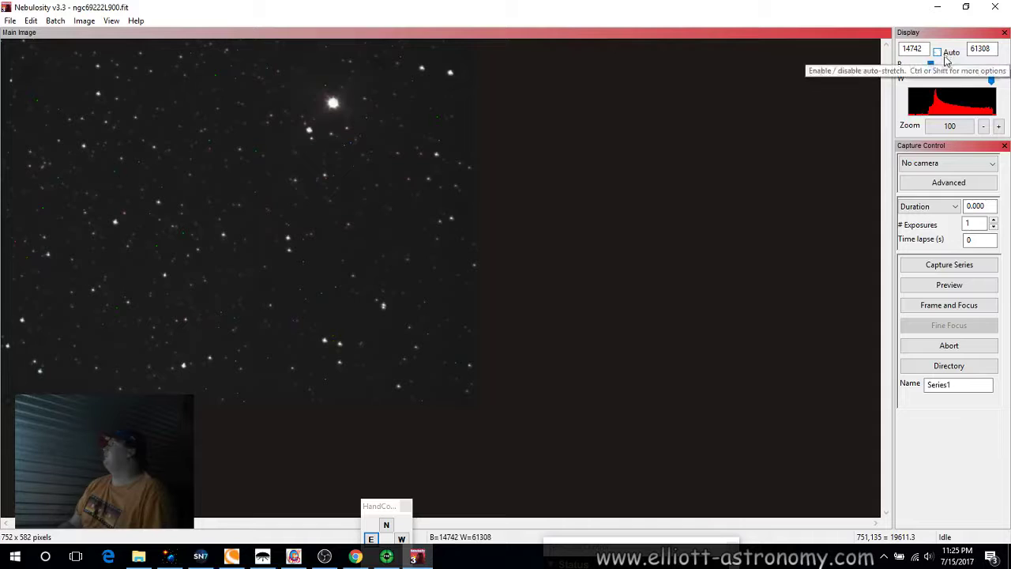
pyautogui.moveTo(990, 79); pyautogui.dragTo(936, 68)
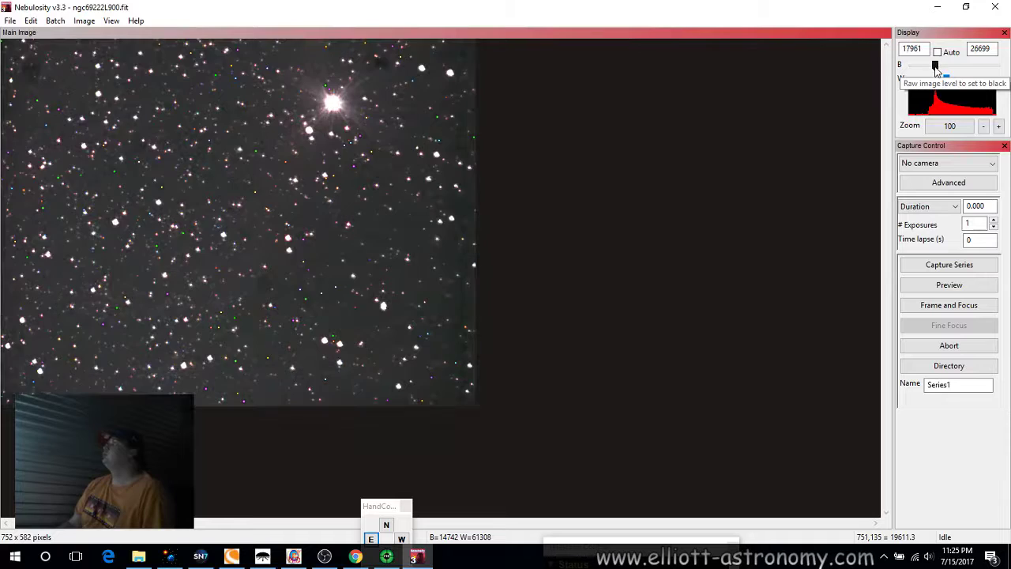
pyautogui.click(1002, 6)
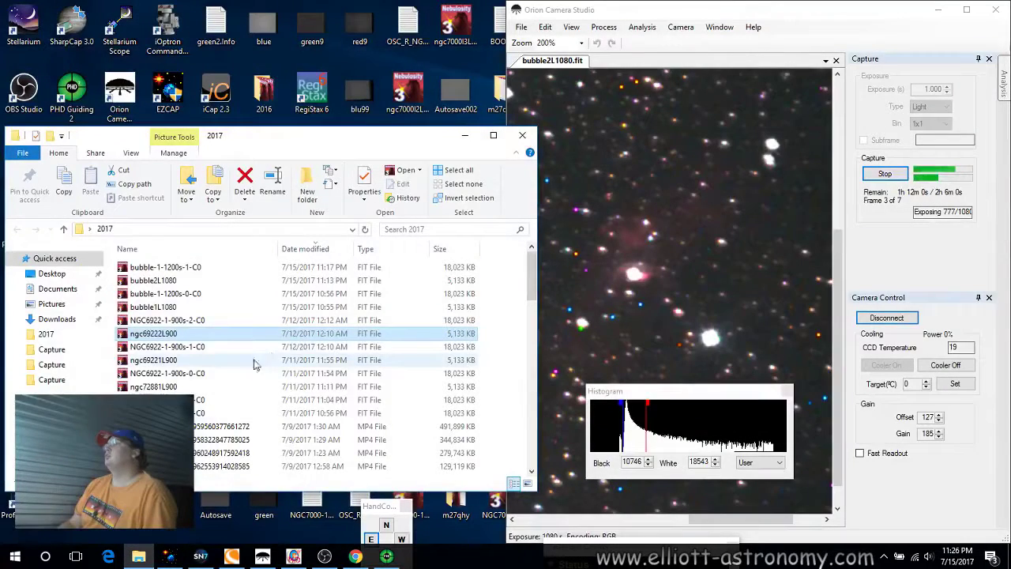
pyautogui.scroll(-2, 246, 387)
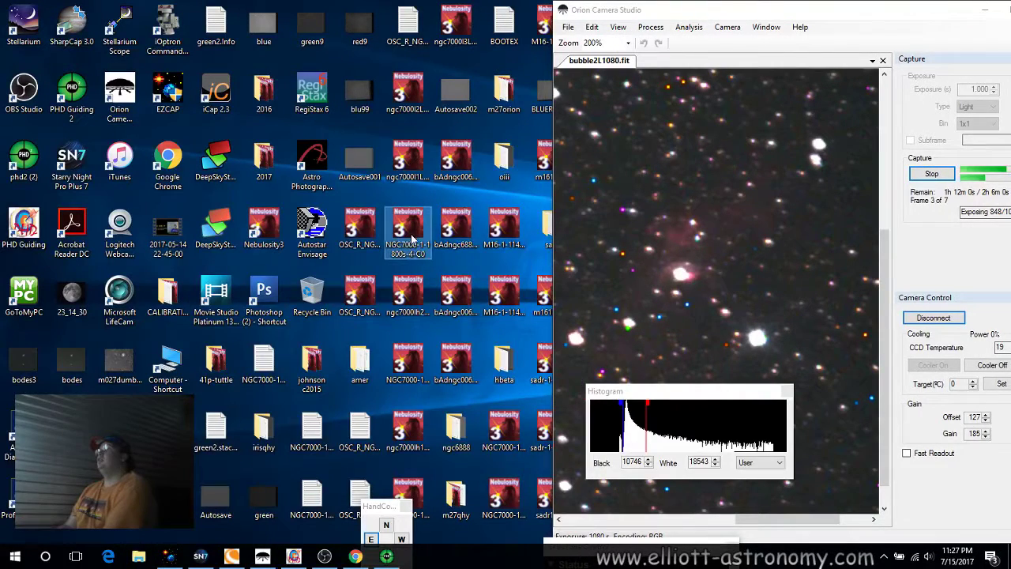
# Step: Open NGC7000-1-1800s-4-C0.fit full screen from the desktop and view it without auto-stretch at white level 14078 and 50% zoom
pyautogui.doubleClick(411, 235)
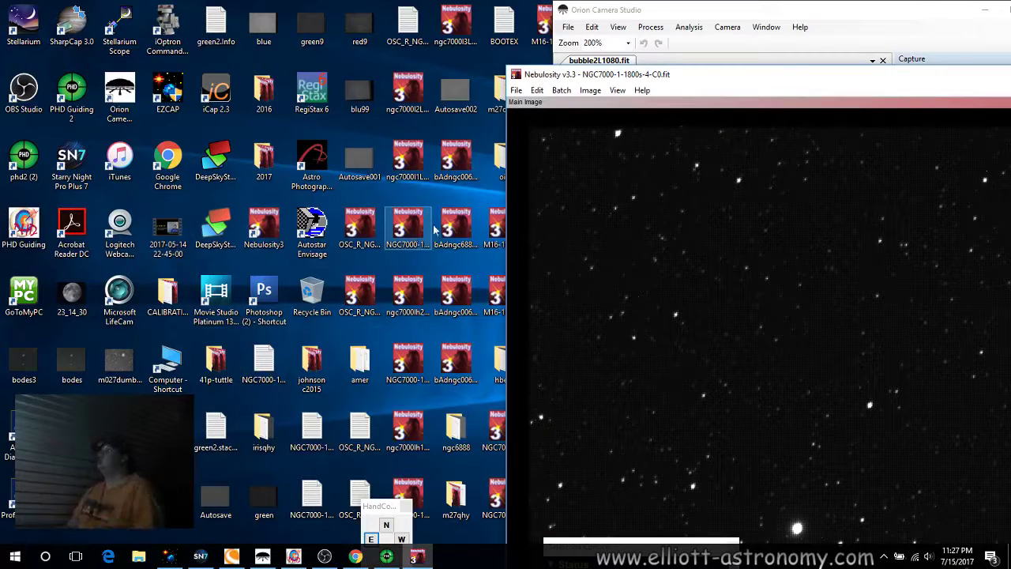
pyautogui.doubleClick(640, 75)
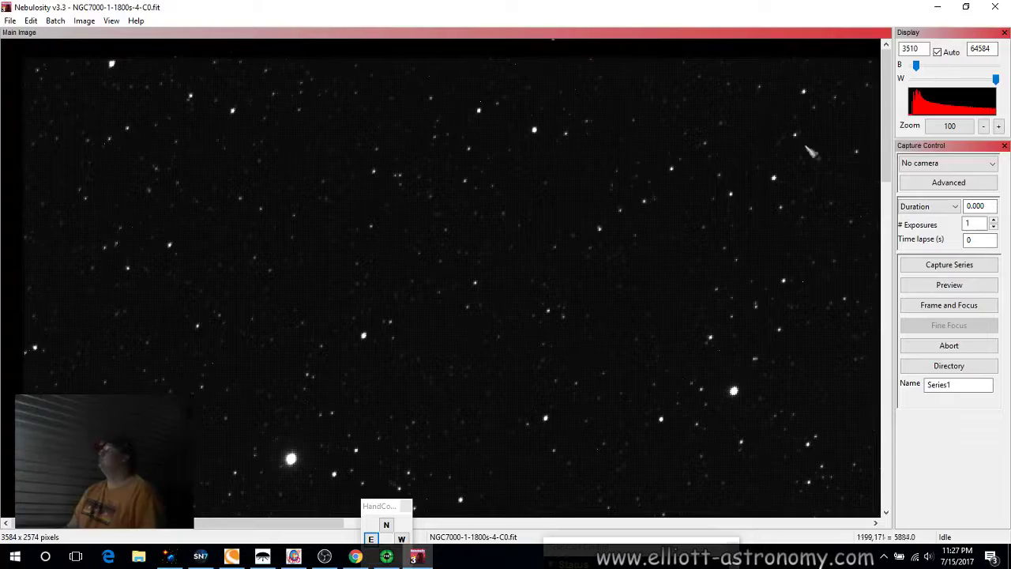
pyautogui.click(937, 52)
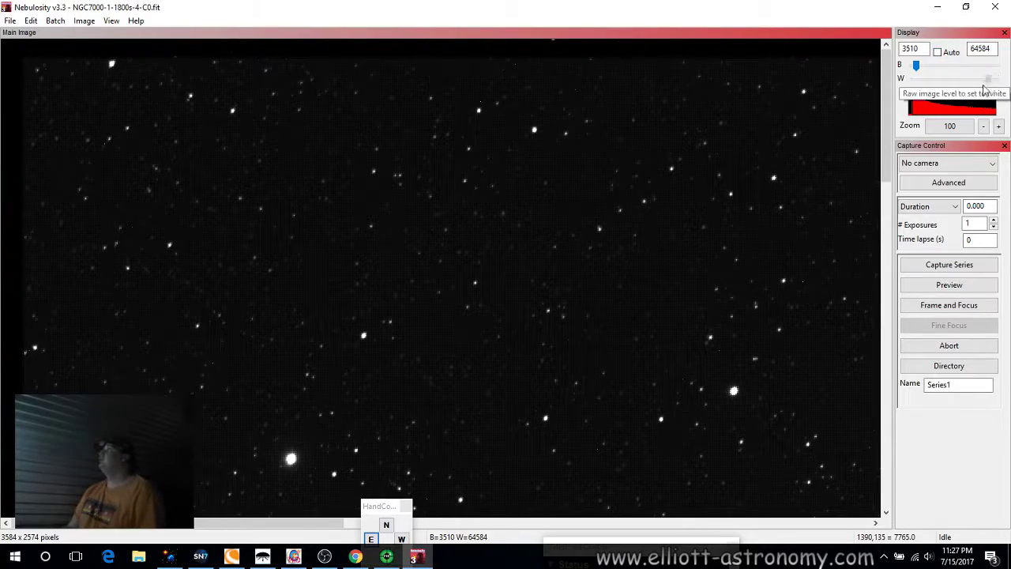
pyautogui.moveTo(996, 79); pyautogui.dragTo(929, 79)
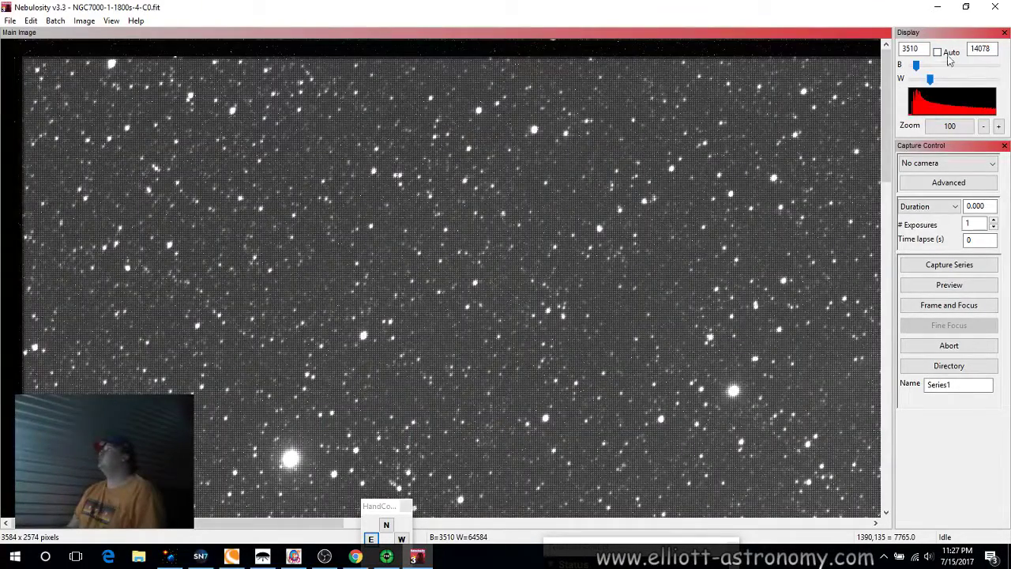
pyautogui.click(982, 125)
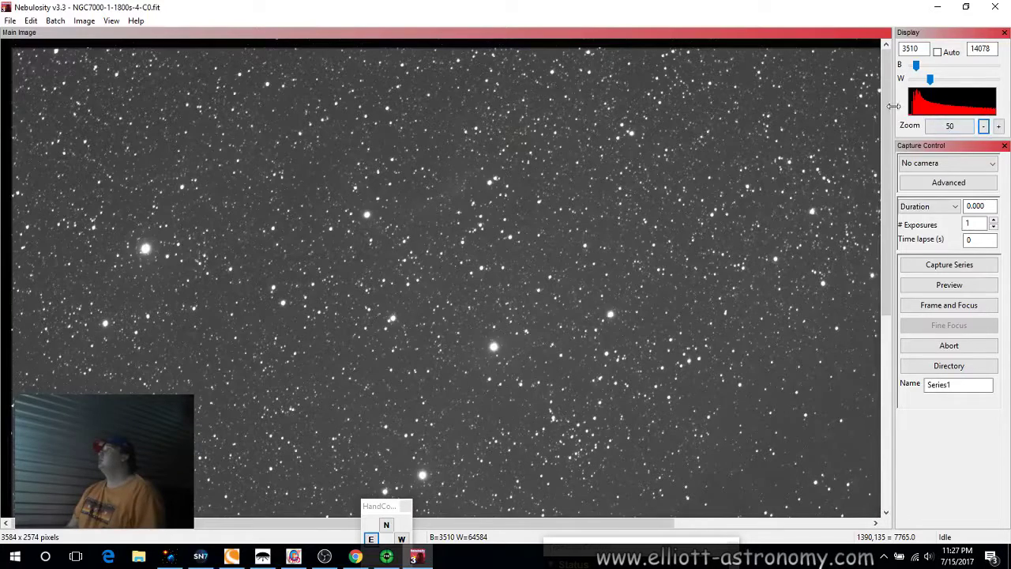
# Step: Examine the lower part of the NGC7000 frame with black level 5340 and white level 9223, reduce zoom to 33%, and minimize Nebulosity
pyautogui.moveTo(886, 111); pyautogui.dragTo(839, 328)
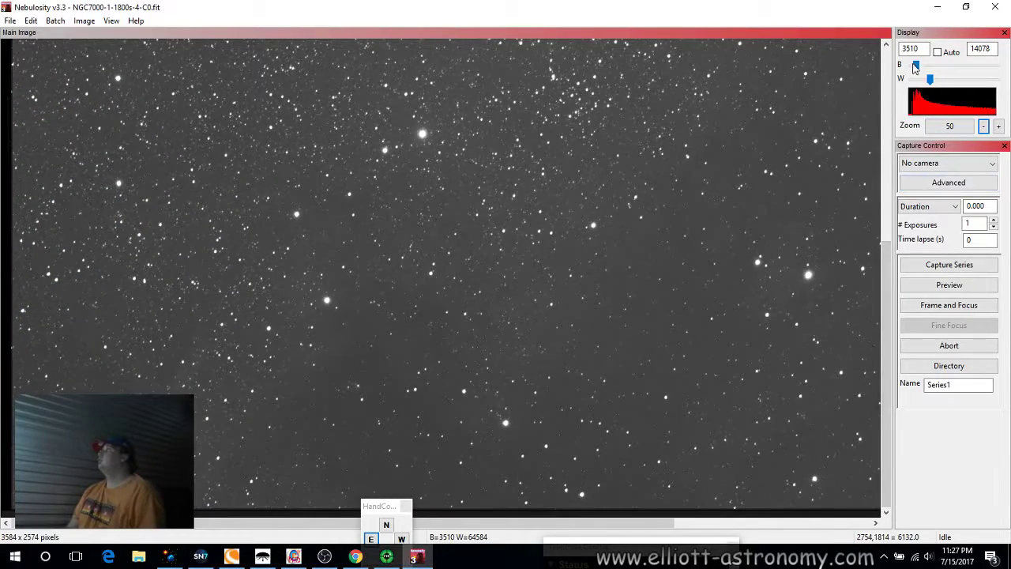
pyautogui.moveTo(915, 66); pyautogui.dragTo(924, 79)
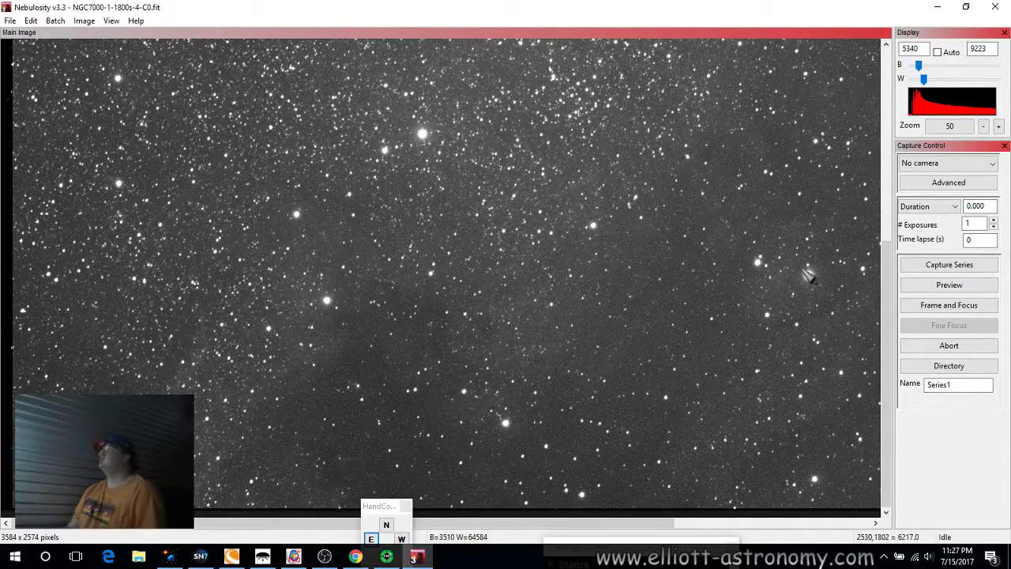
pyautogui.click(984, 127)
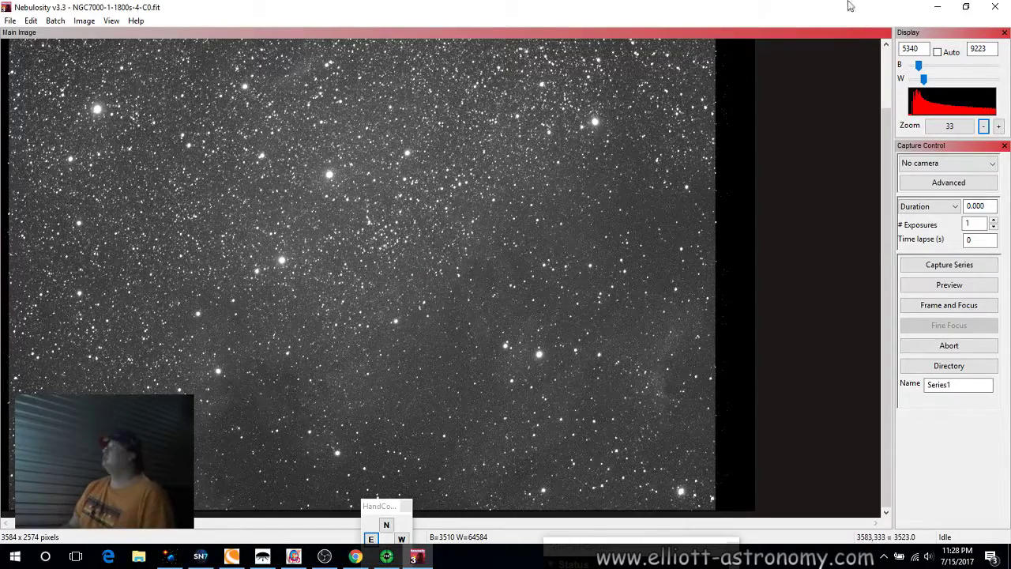
pyautogui.click(938, 8)
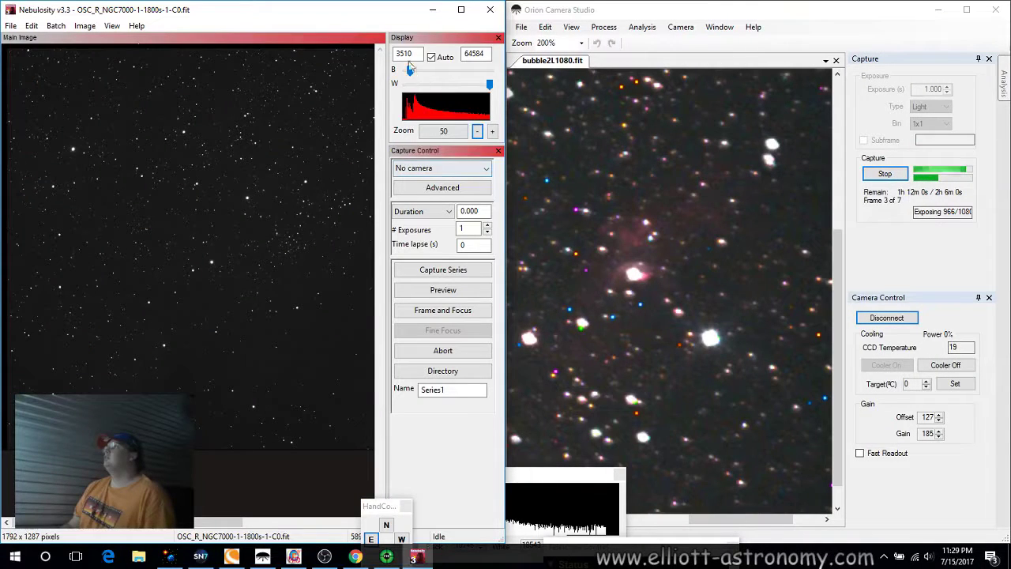
# Step: Turn off auto-stretch for OSC_R_NGC7000-1-1800s-1-C0.fit and set its black level to 8253 and white level to 12136
pyautogui.click(431, 57)
pyautogui.moveTo(489, 84); pyautogui.dragTo(422, 89)
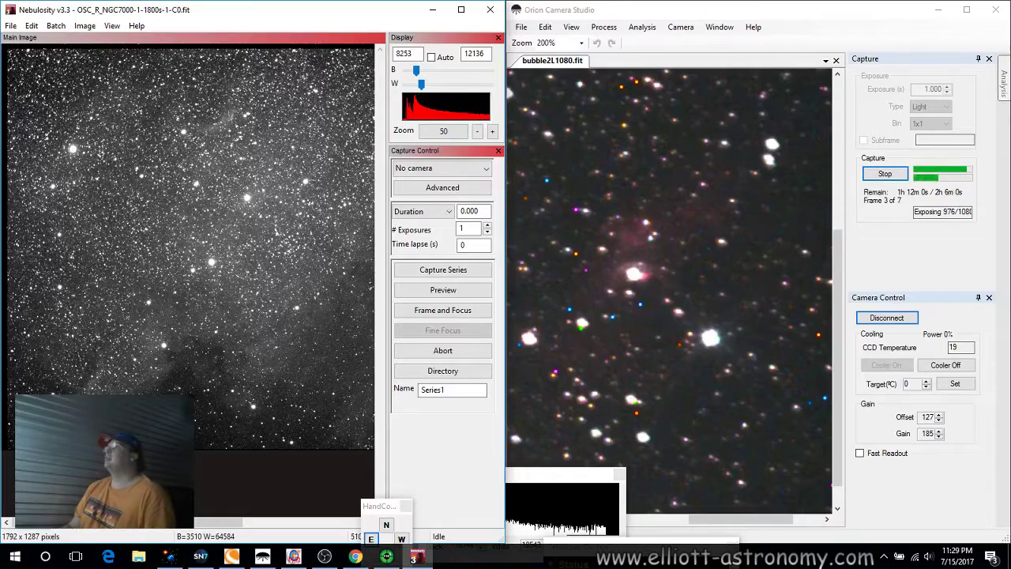
pyautogui.moveTo(178, 527); pyautogui.dragTo(218, 523)
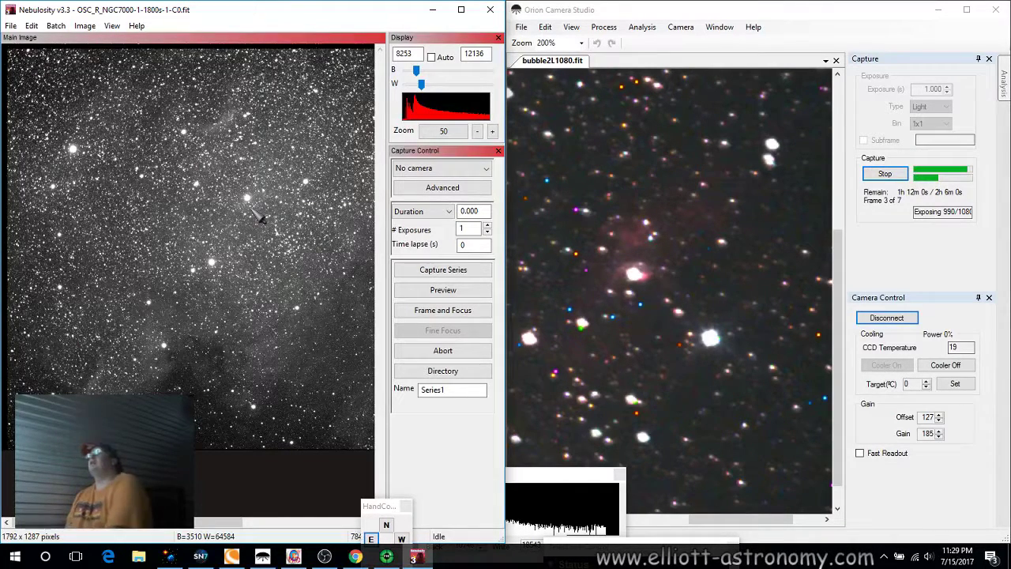
# Step: Inspect the star shapes in the extracted red NGC7000 frame at 400% zoom
pyautogui.click(492, 131)
pyautogui.click(492, 131)
pyautogui.click(491, 131)
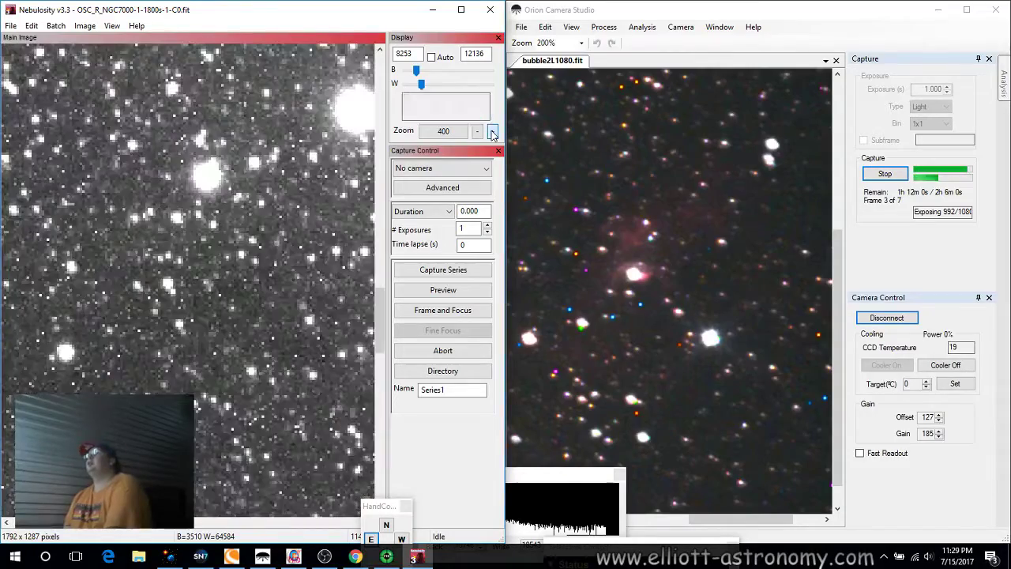
pyautogui.moveTo(144, 528); pyautogui.dragTo(175, 533)
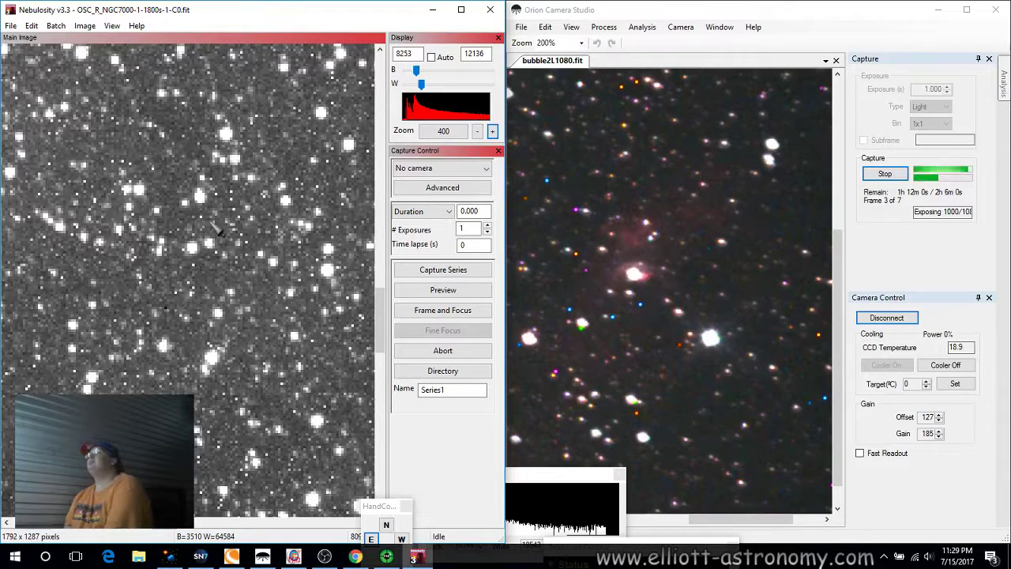
pyautogui.click(207, 523)
pyautogui.moveTo(198, 523); pyautogui.dragTo(126, 541)
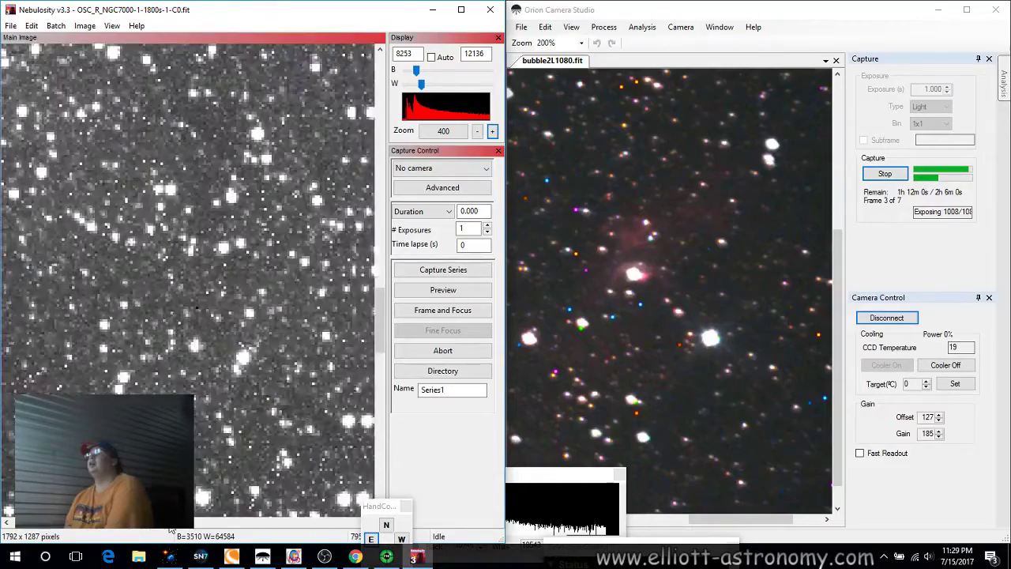
# Step: Examine the nebulosity across the red NGC7000 frame at 50% zoom and close its Nebulosity window
pyautogui.click(477, 131)
pyautogui.click(477, 131)
pyautogui.click(477, 131)
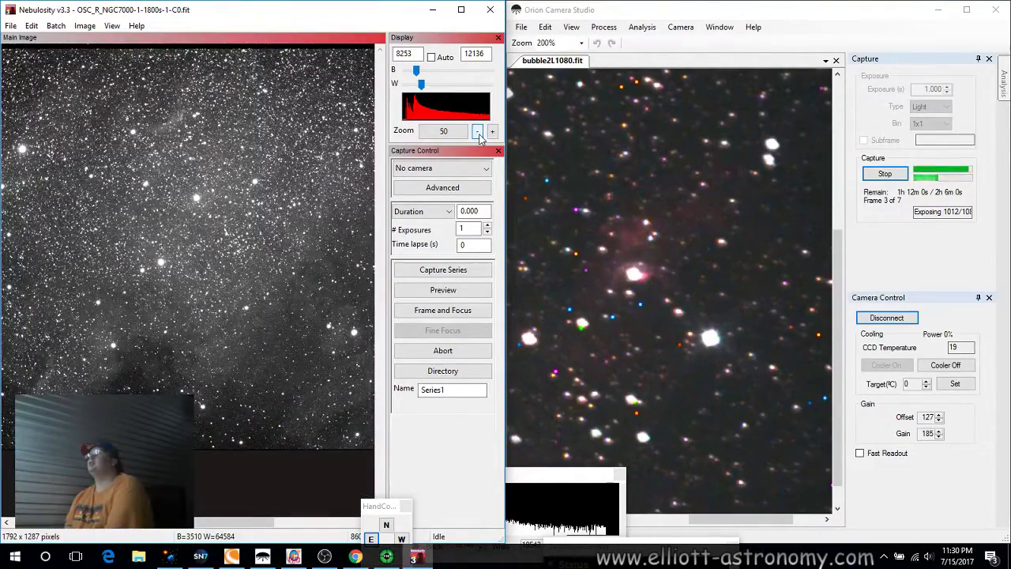
pyautogui.click(477, 131)
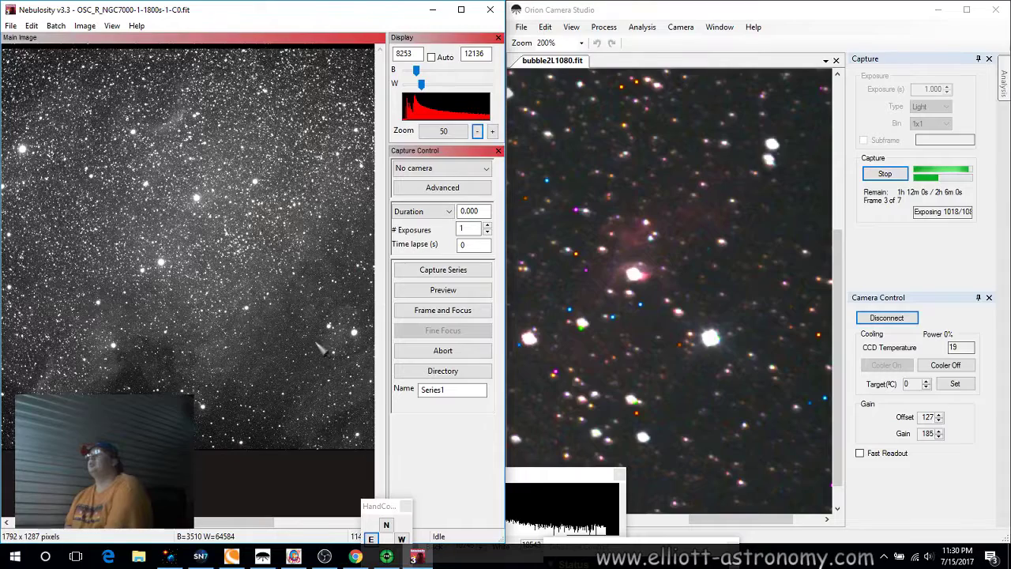
pyautogui.moveTo(201, 522); pyautogui.dragTo(271, 522)
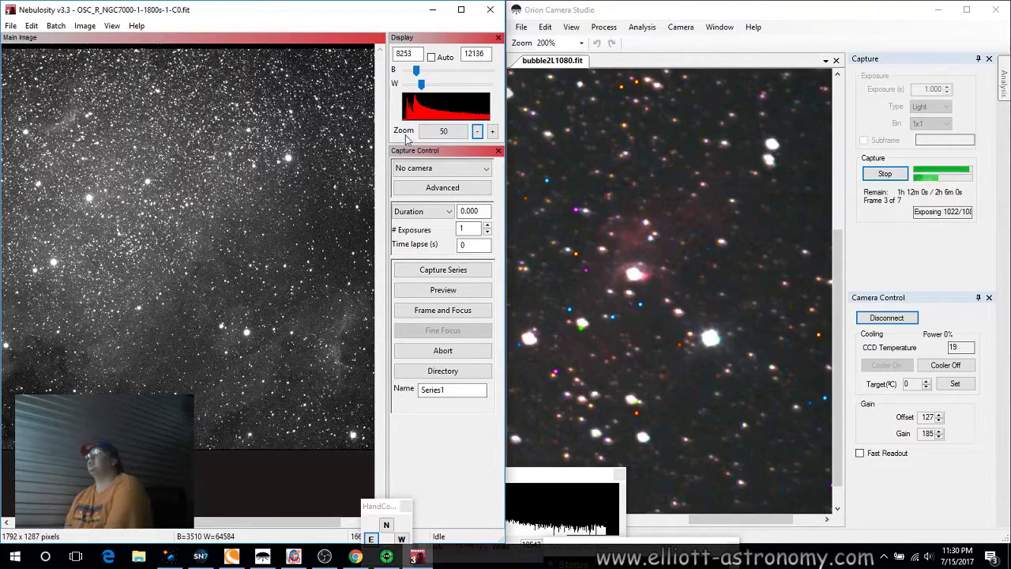
pyautogui.click(489, 12)
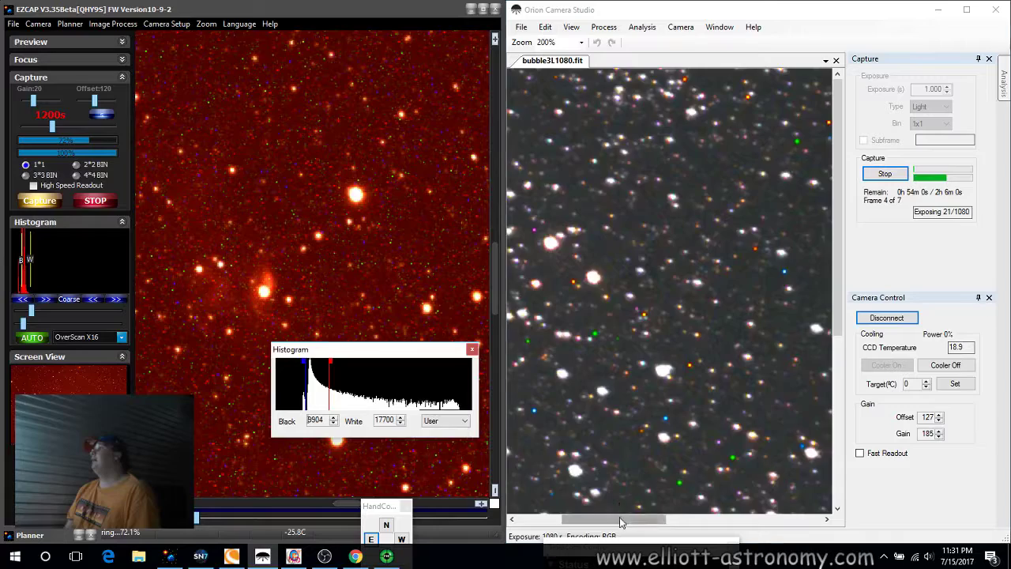
# Step: Bring the Bubble Nebula into view in bubble3L1080.fit in Orion Camera Studio and select the bright star beside it
pyautogui.moveTo(624, 518); pyautogui.dragTo(758, 521)
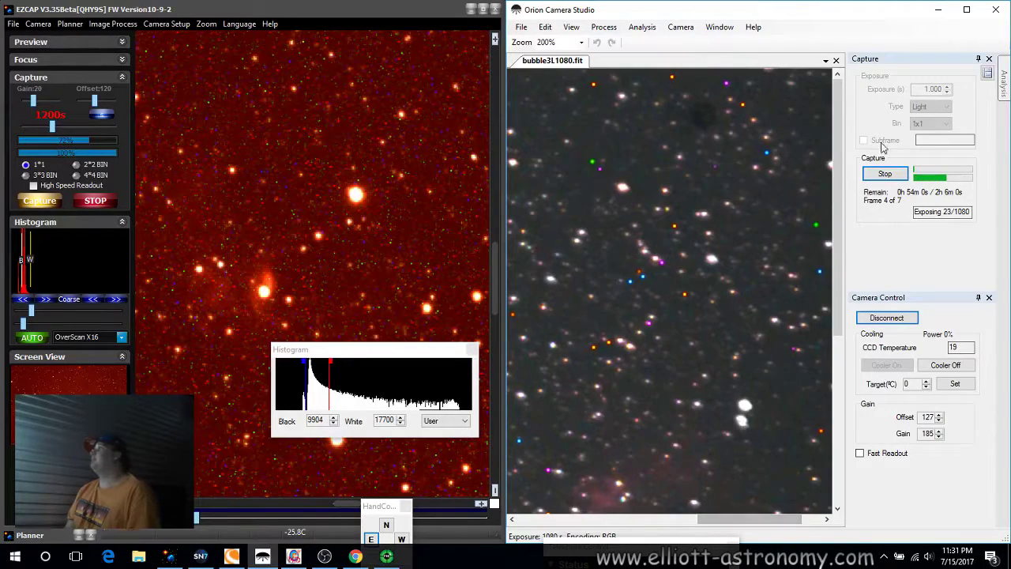
pyautogui.moveTo(837, 175); pyautogui.dragTo(806, 325)
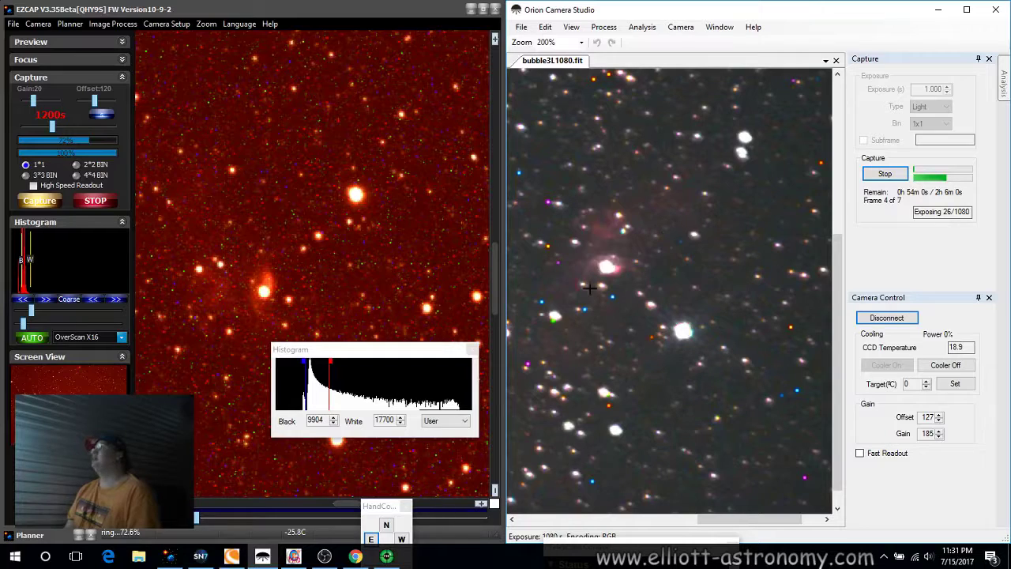
pyautogui.click(608, 269)
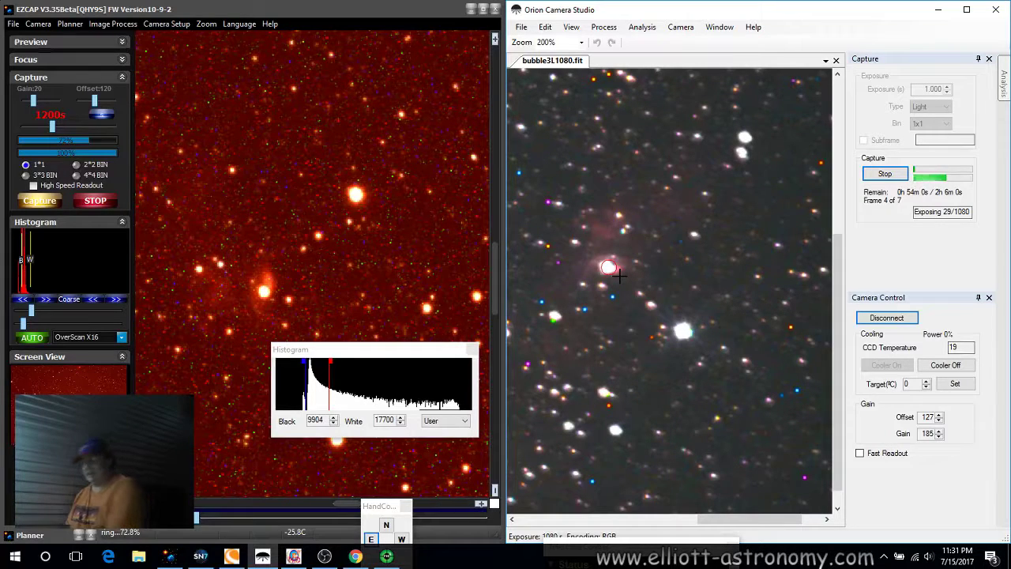